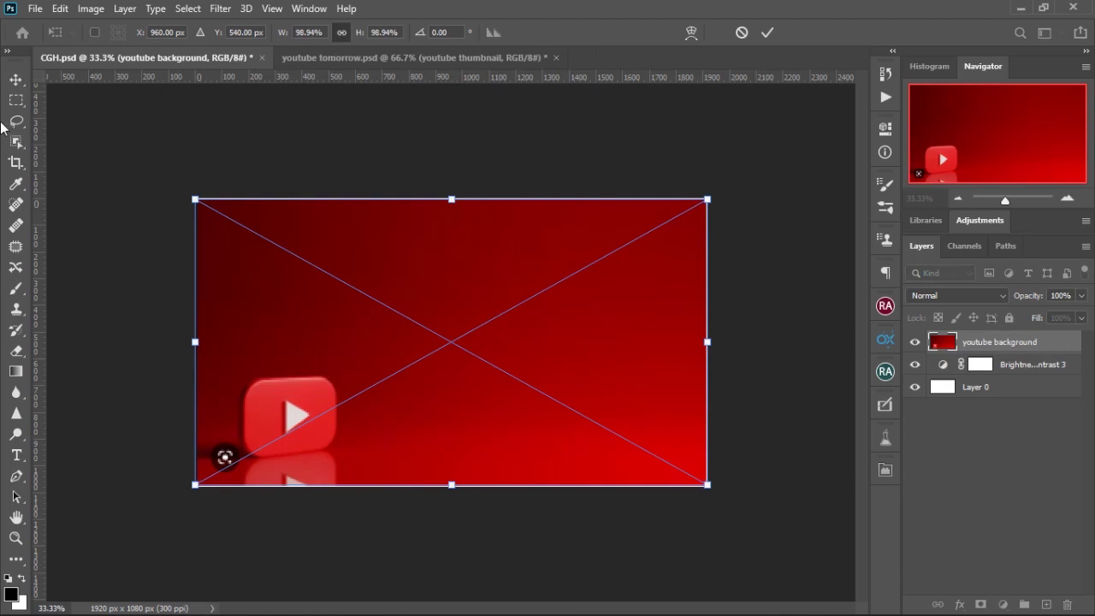
Commit the placed youtube background image and inspect its edges against the canvas.
click(15, 79)
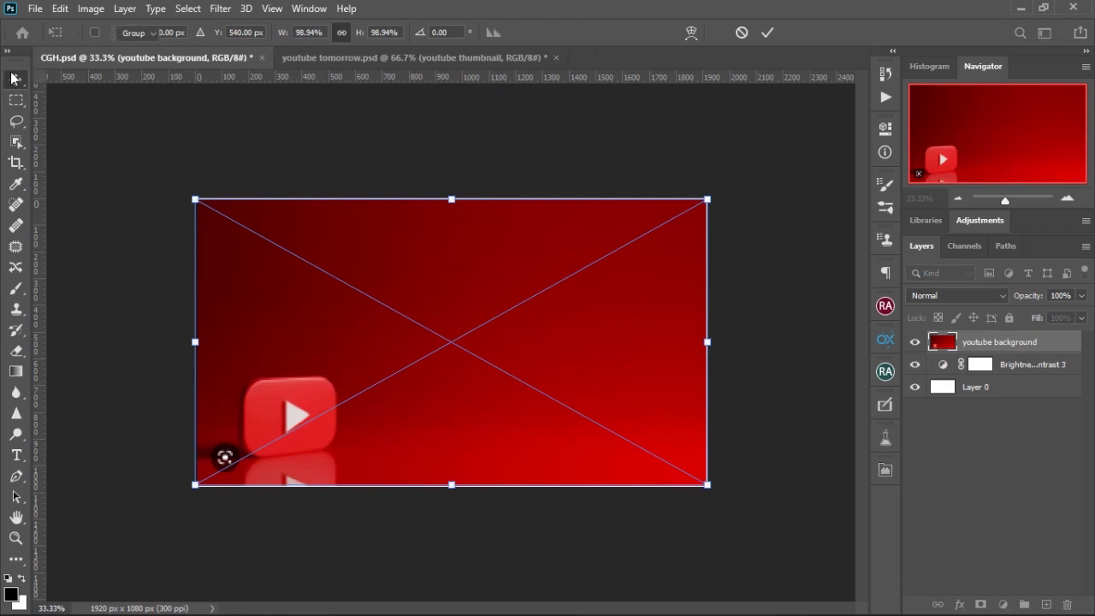
click(133, 245)
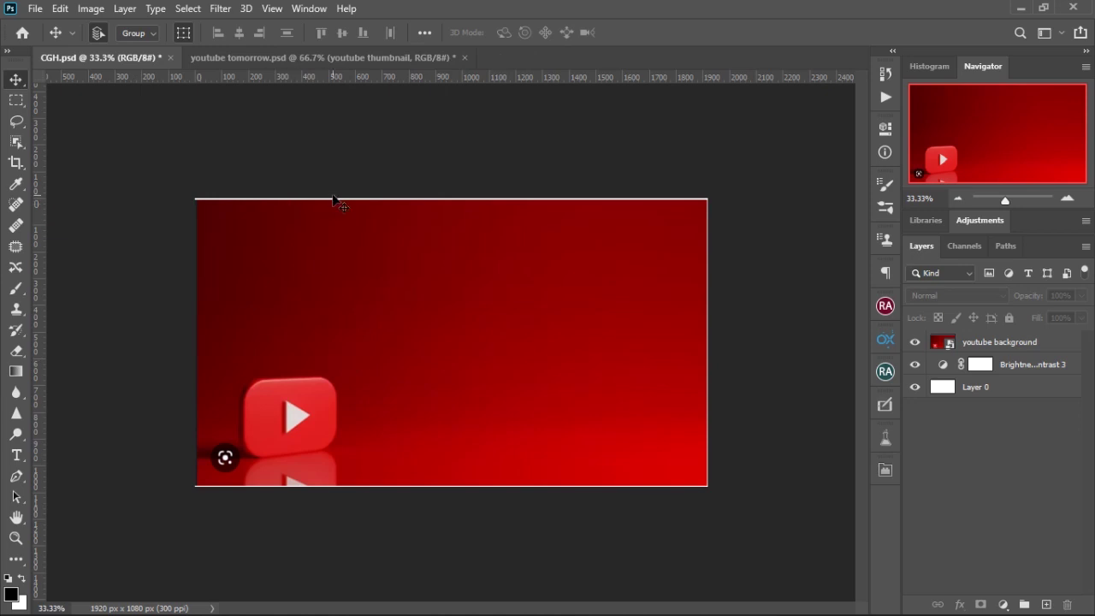
key(ctrl+plus)
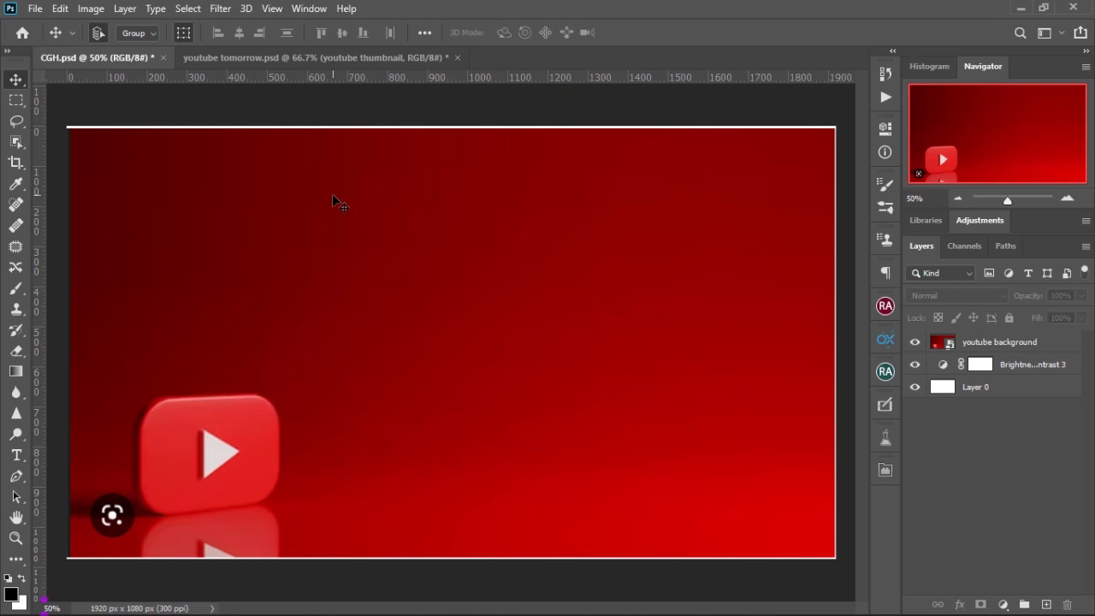
key(ctrl+minus)
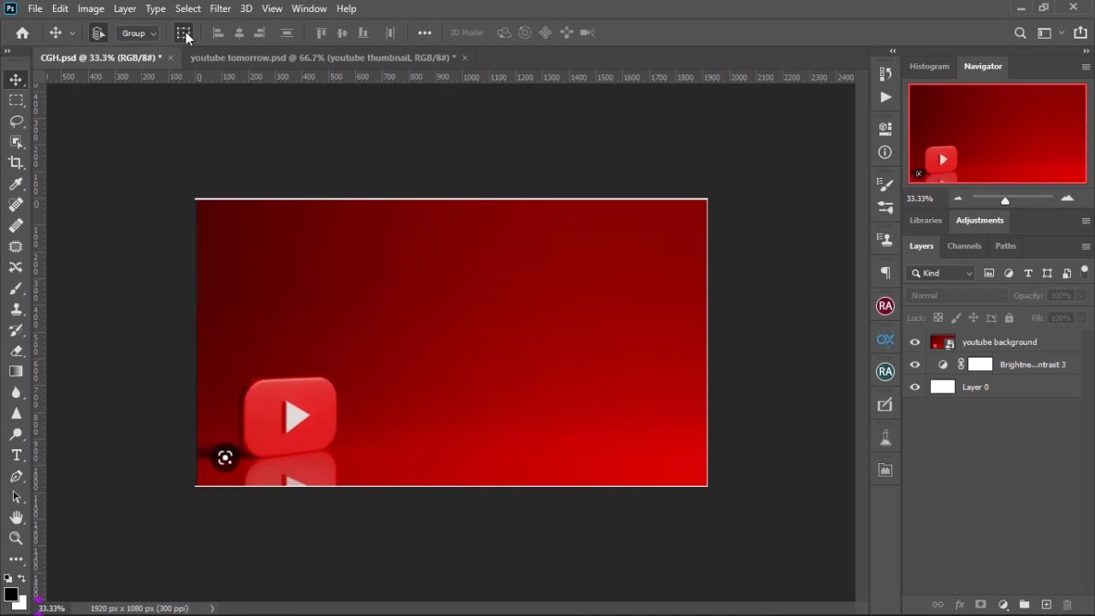
Enlarge the youtube background layer slightly so it covers the white strips along the canvas's upper and lower edges.
click(386, 353)
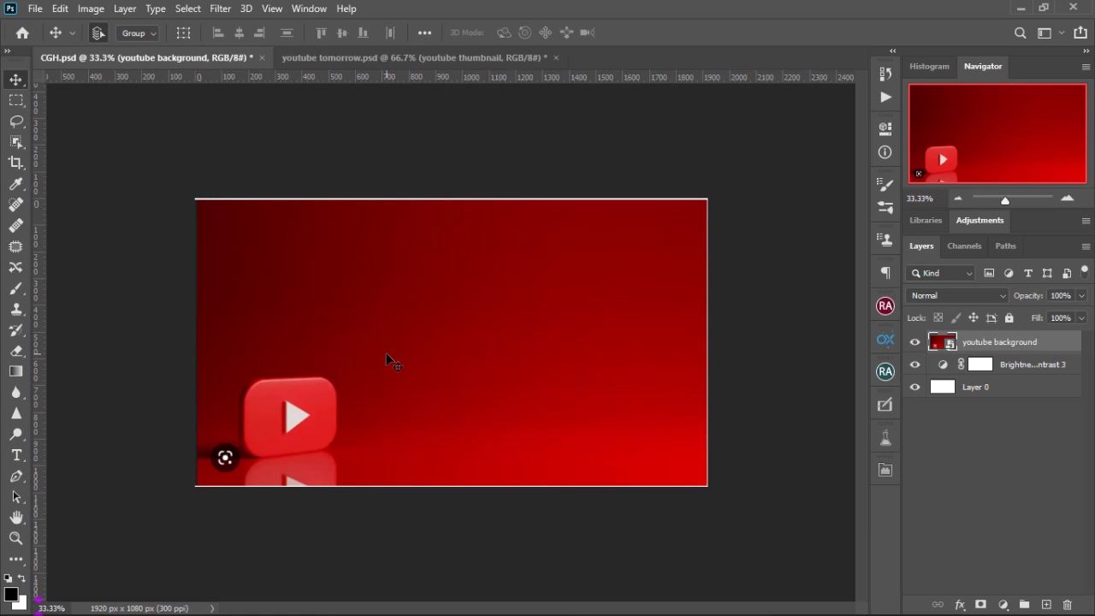
click(189, 31)
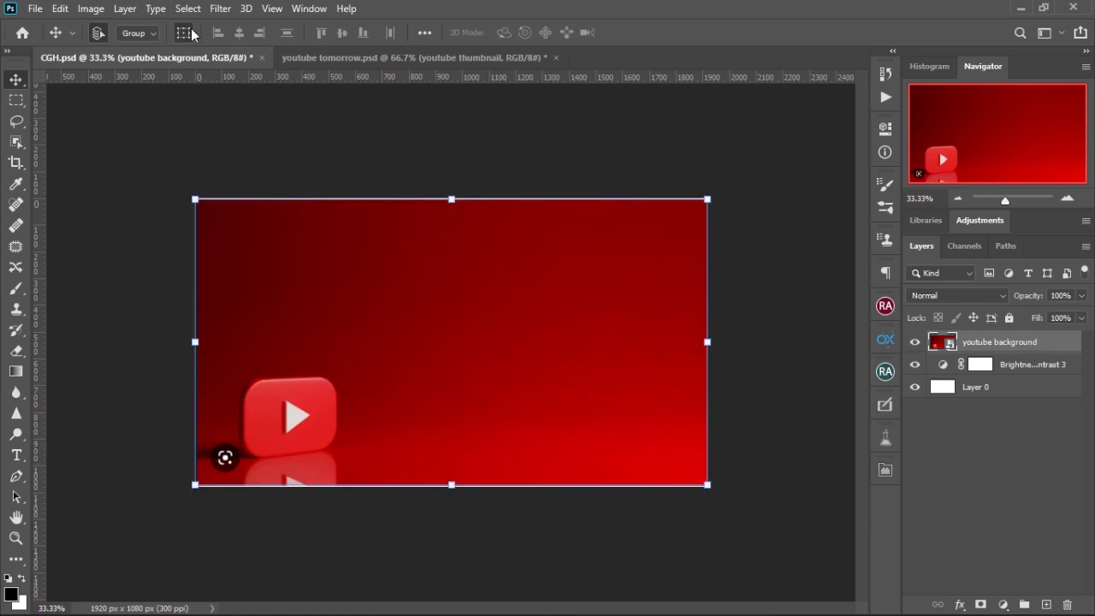
drag(453, 197, 450, 198)
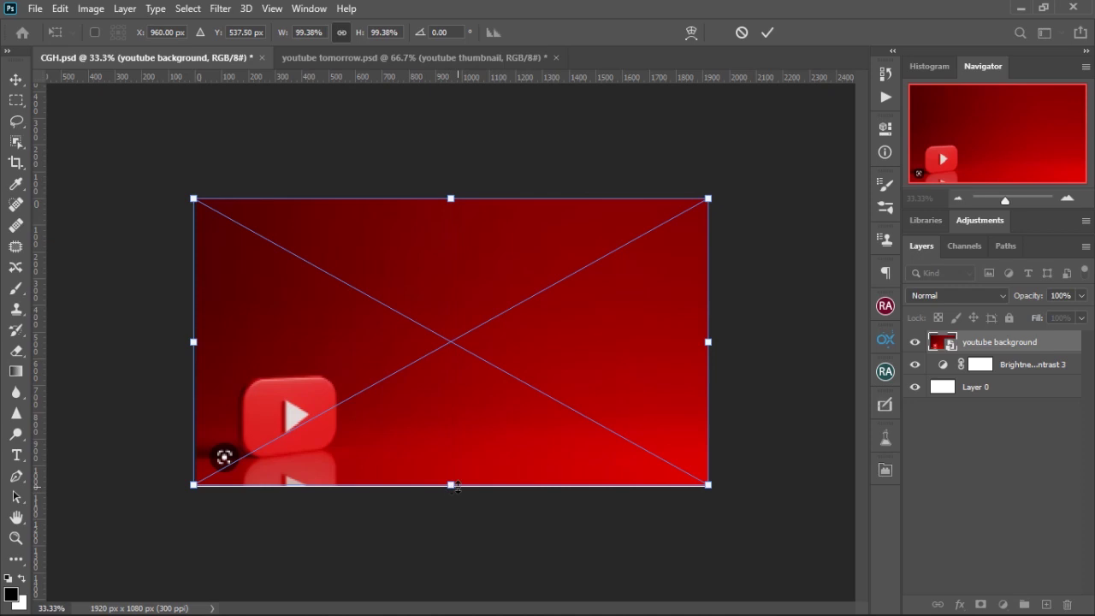
drag(447, 486, 446, 487)
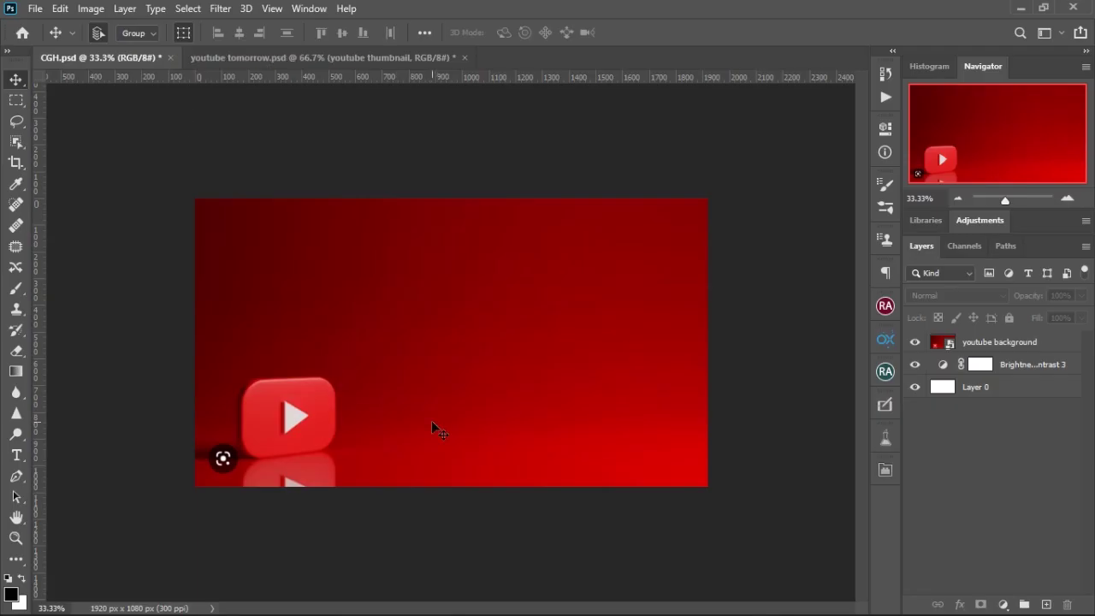
click(431, 420)
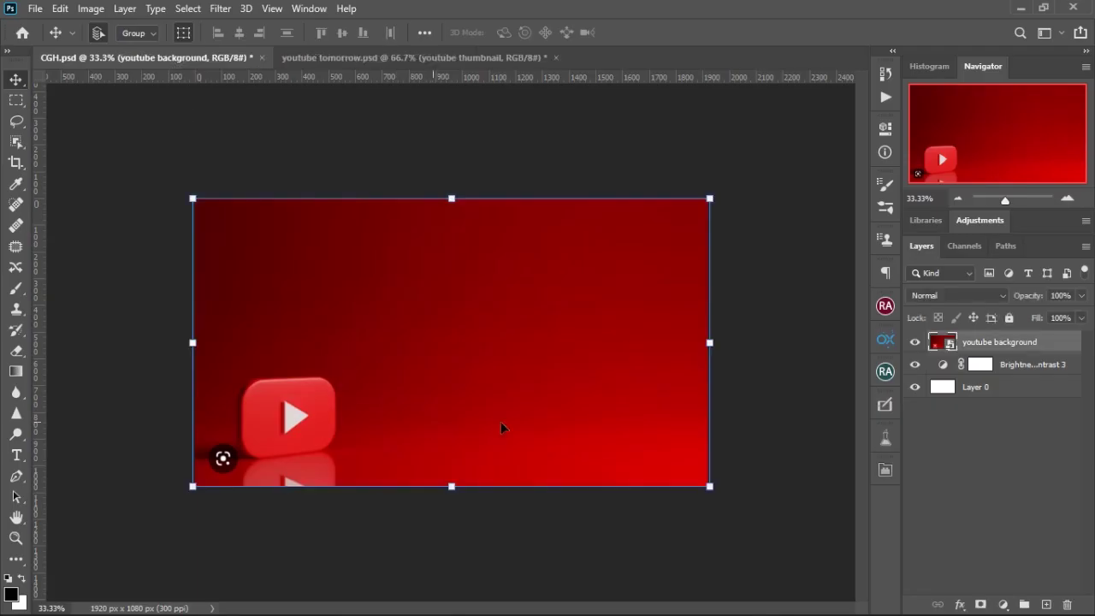
click(178, 35)
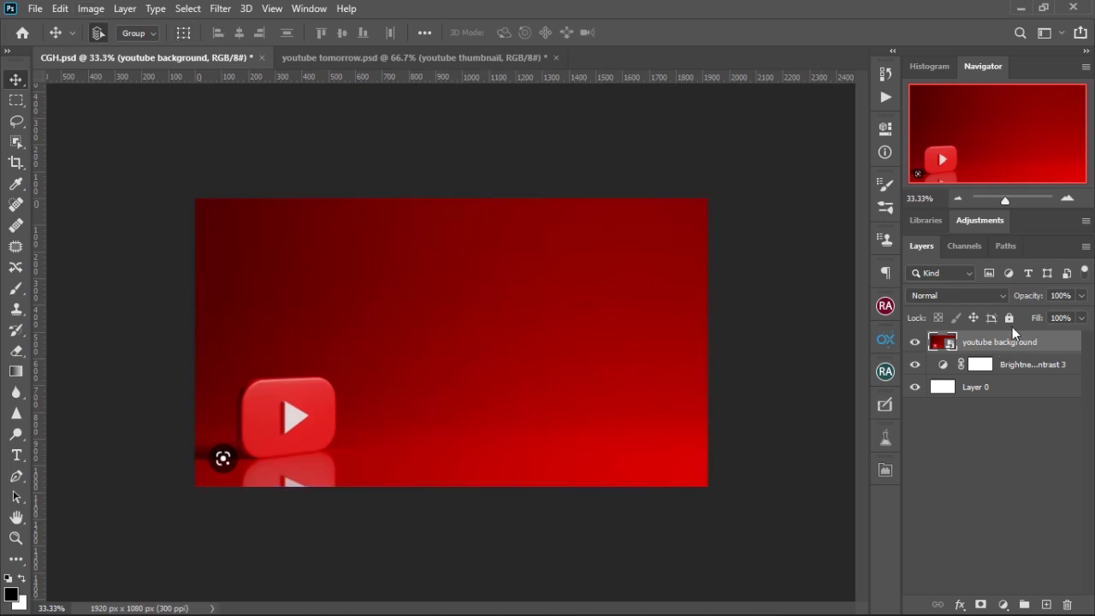
Lower the youtube background layer's opacity to 48% in its blending options.
right_click(975, 342)
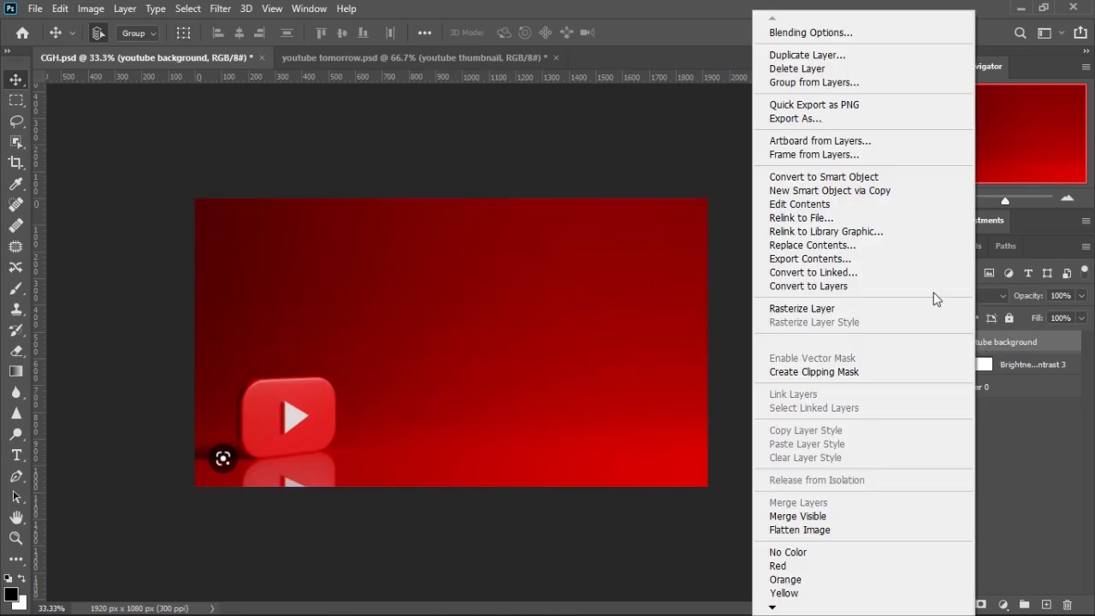
click(778, 34)
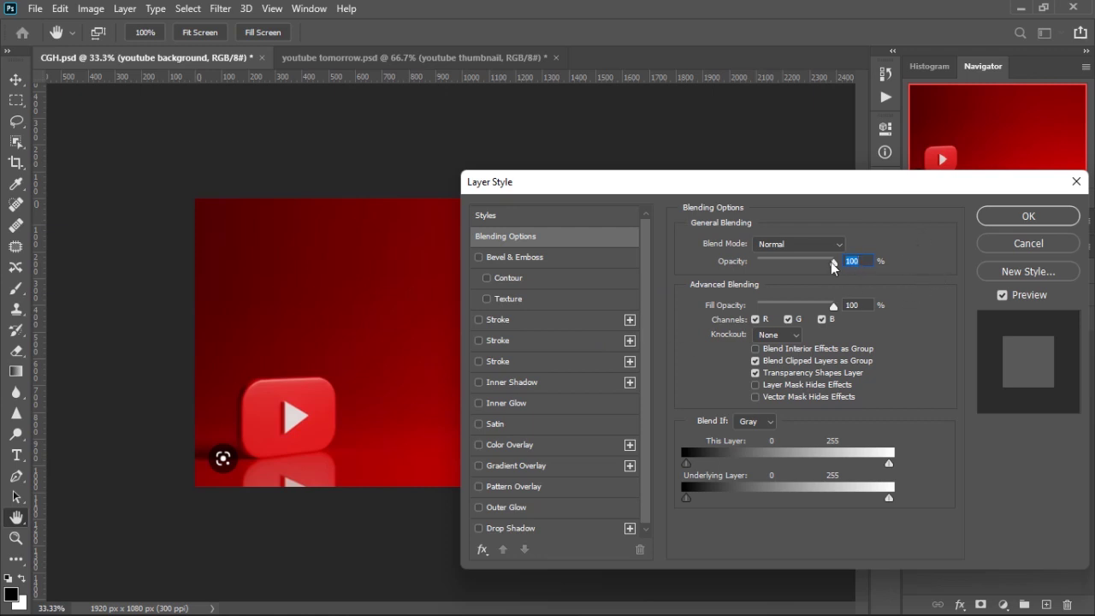
drag(831, 262, 794, 271)
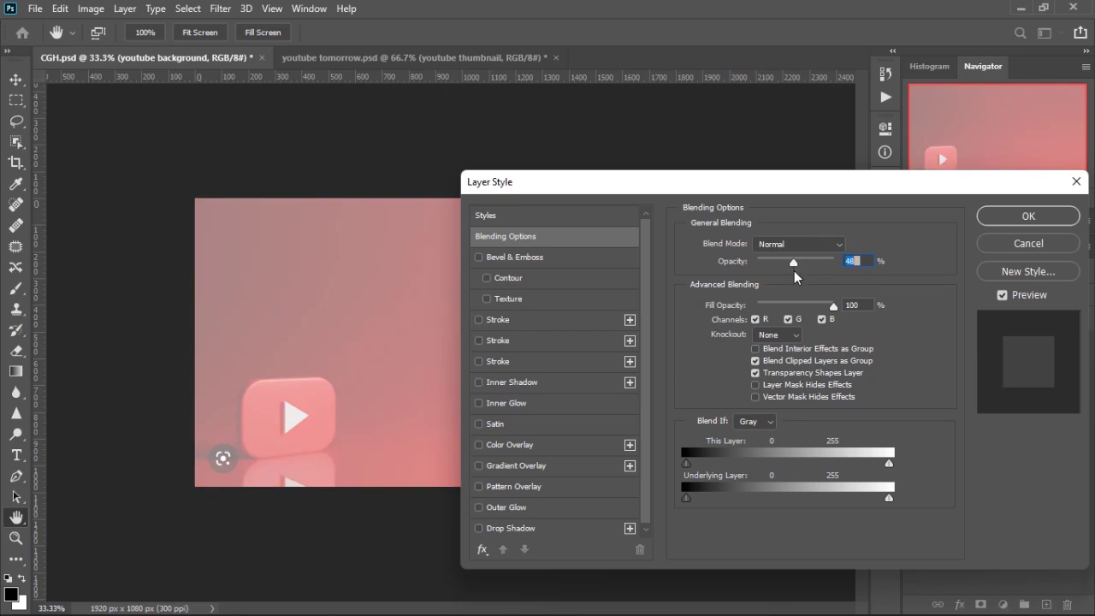
click(1023, 220)
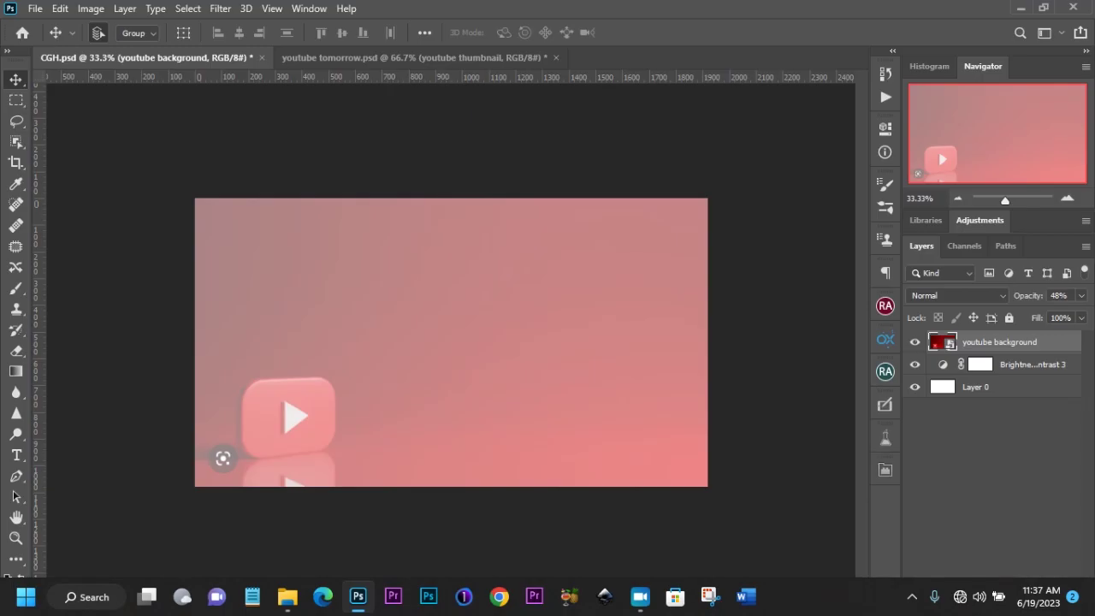
Switch to the Pictures folder in File Explorer and place the IMG-3997 photo into the CGH.psd document.
mouse_move(288, 597)
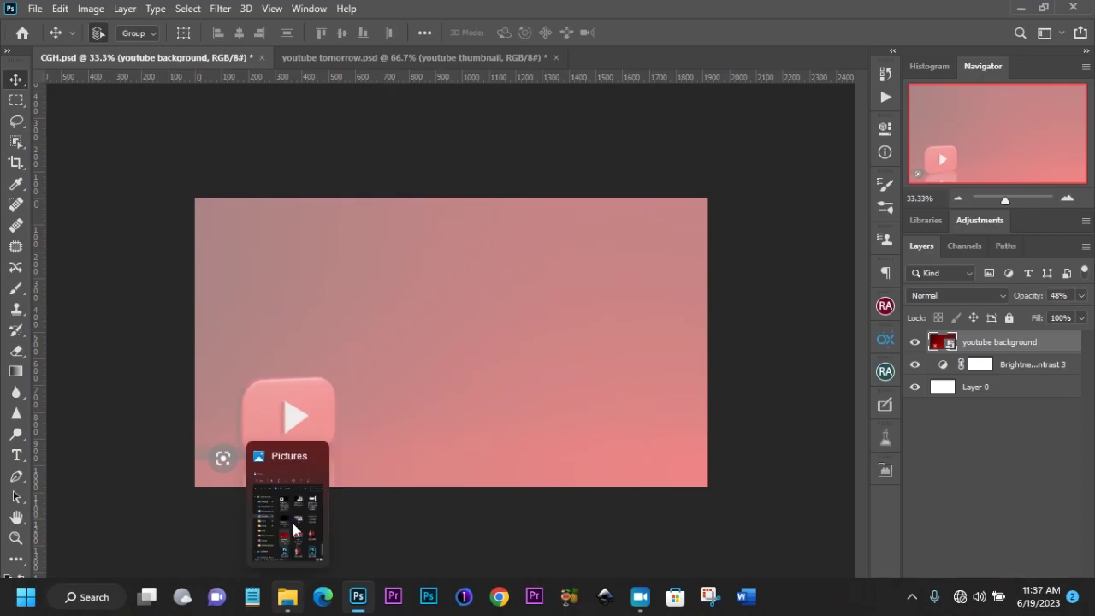
click(288, 510)
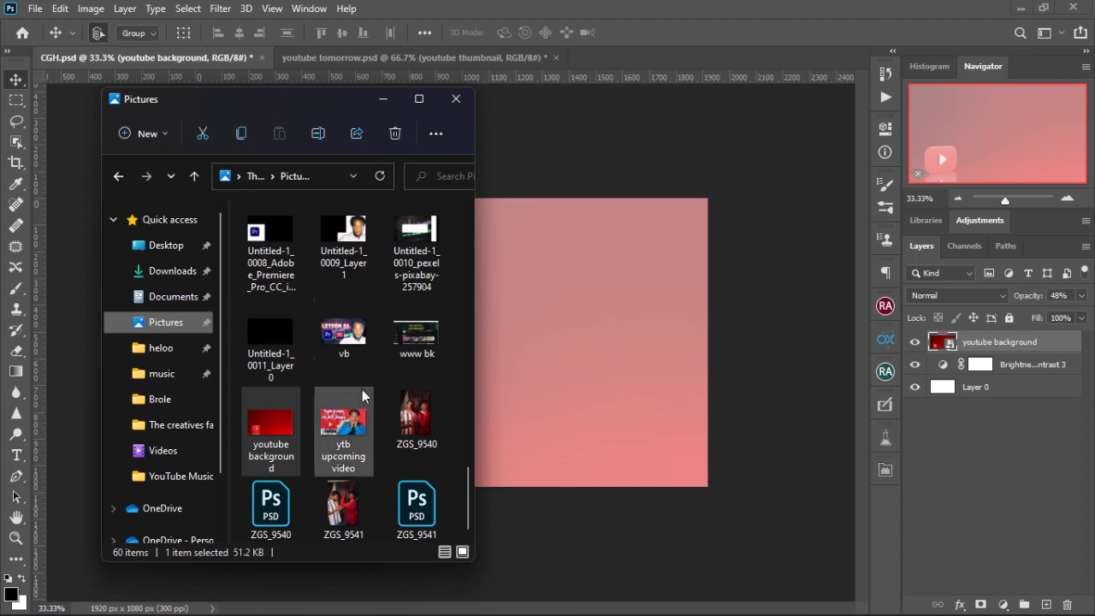
scroll(362, 389, up, 15)
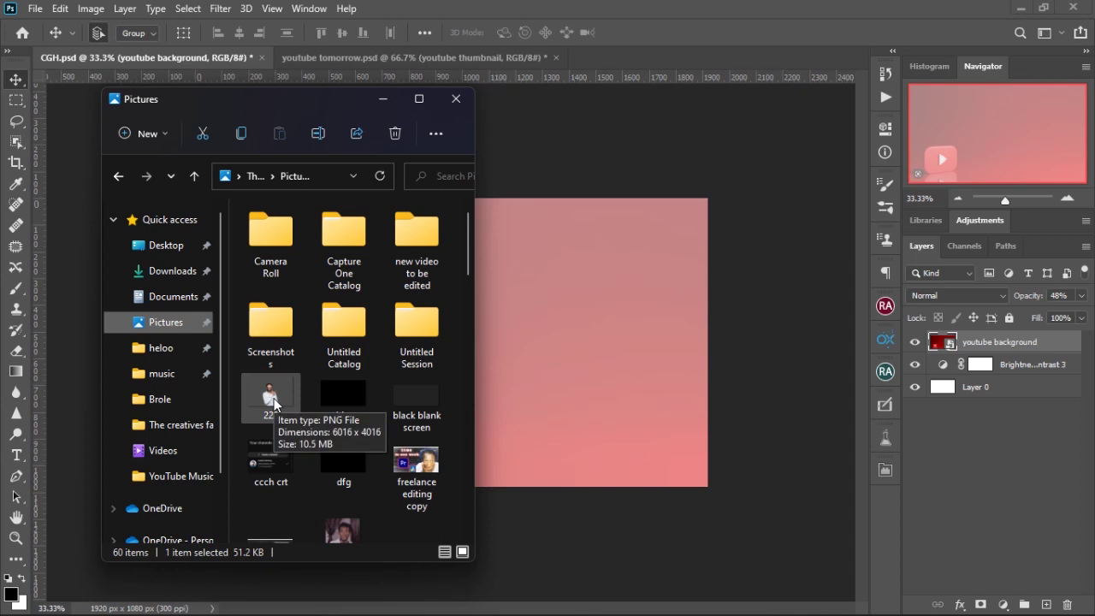
scroll(399, 409, down, 4)
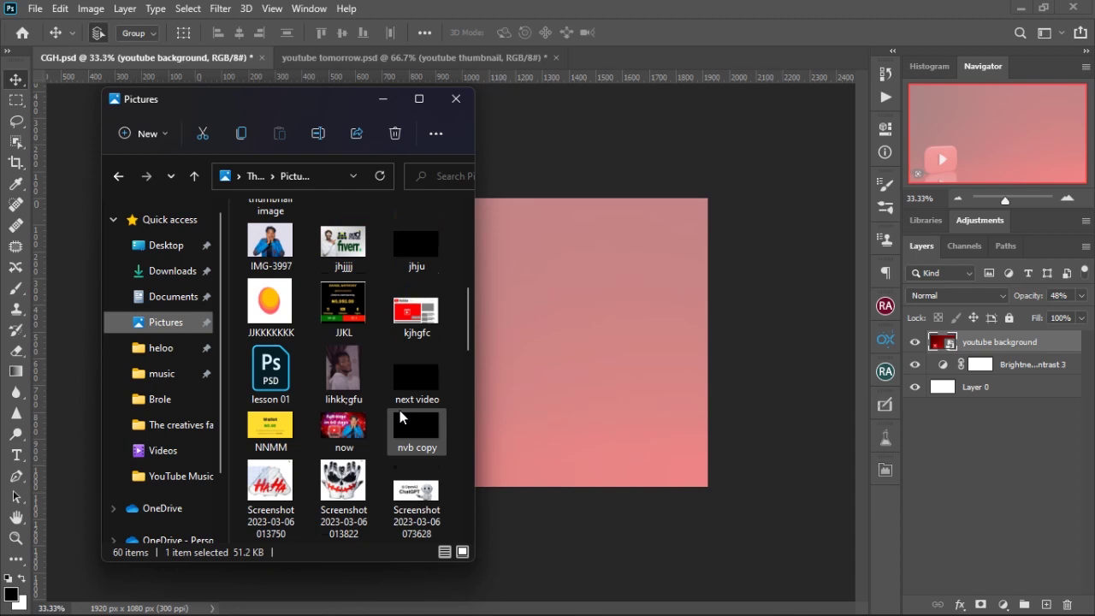
scroll(400, 410, up, 2)
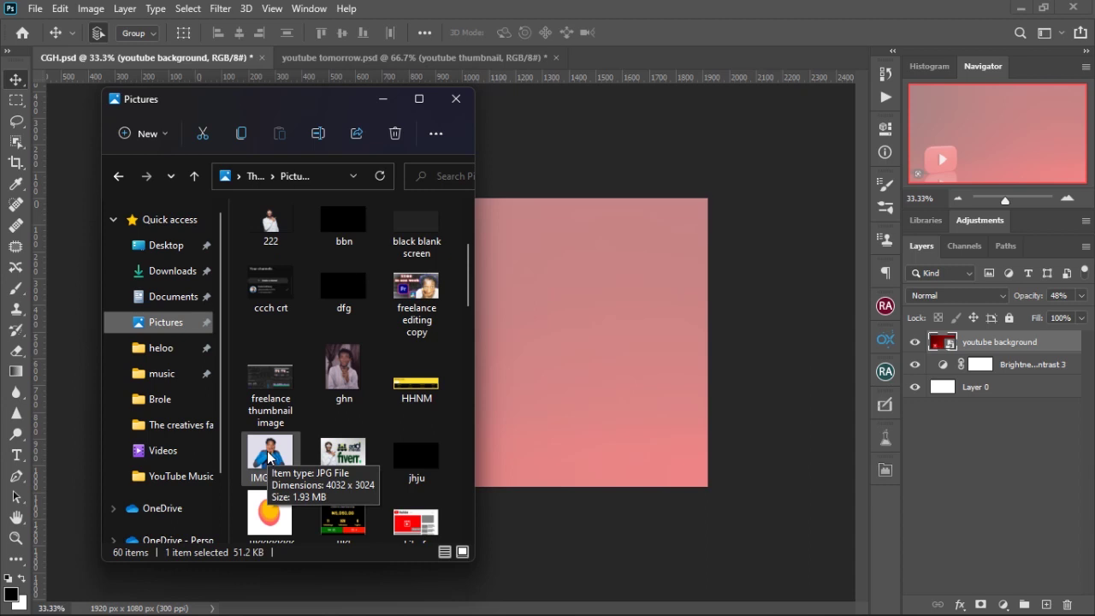
click(269, 457)
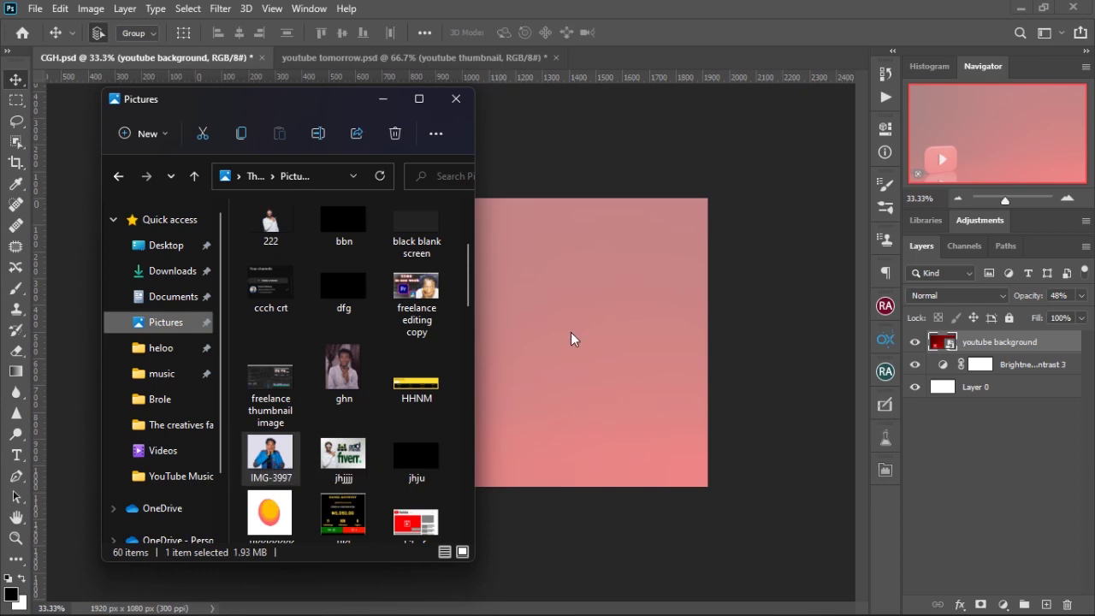
drag(570, 338, 570, 332)
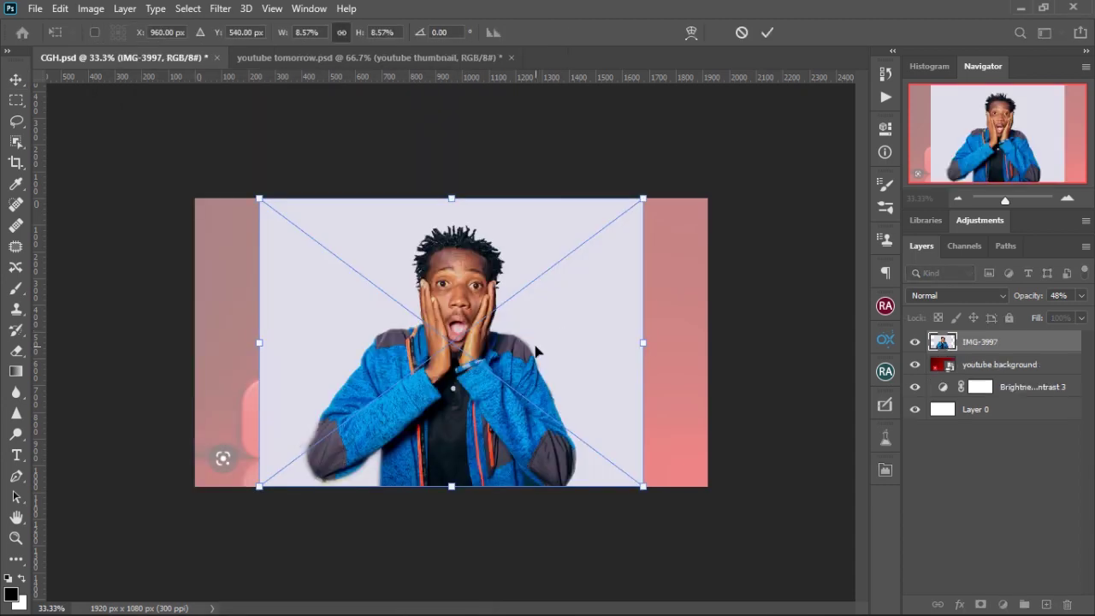
click(16, 78)
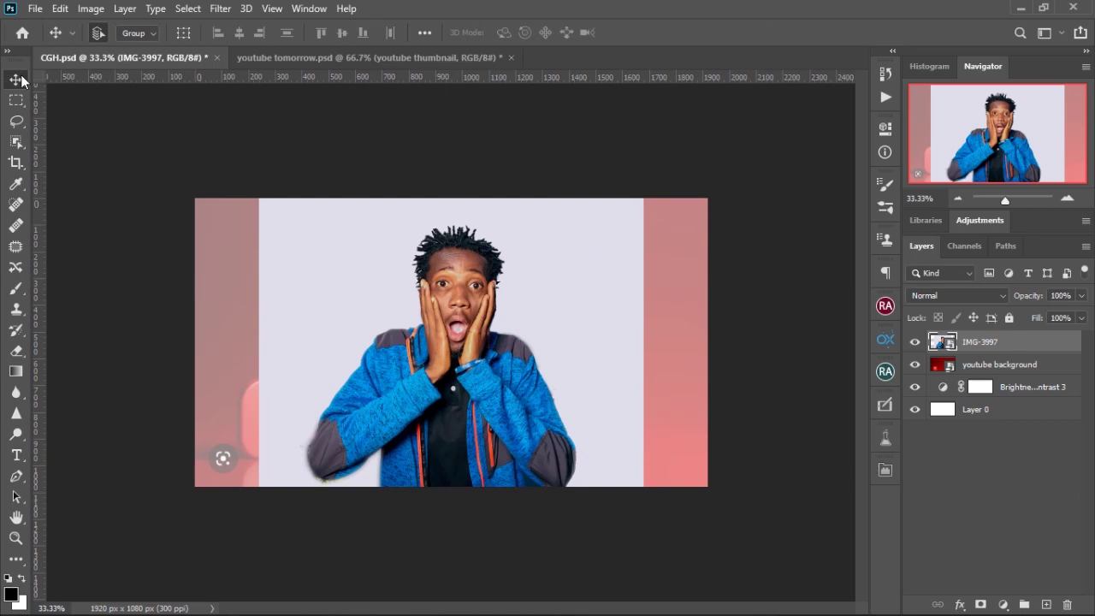
Select the man in the IMG-3997 photo with Select Subject and copy him onto a new layer.
click(19, 148)
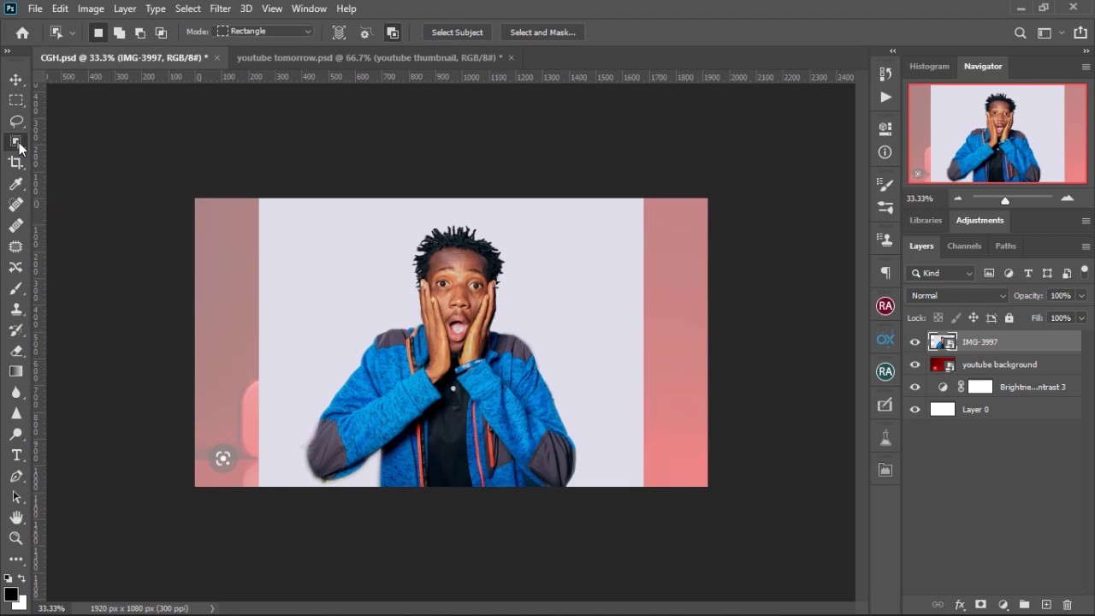
click(450, 33)
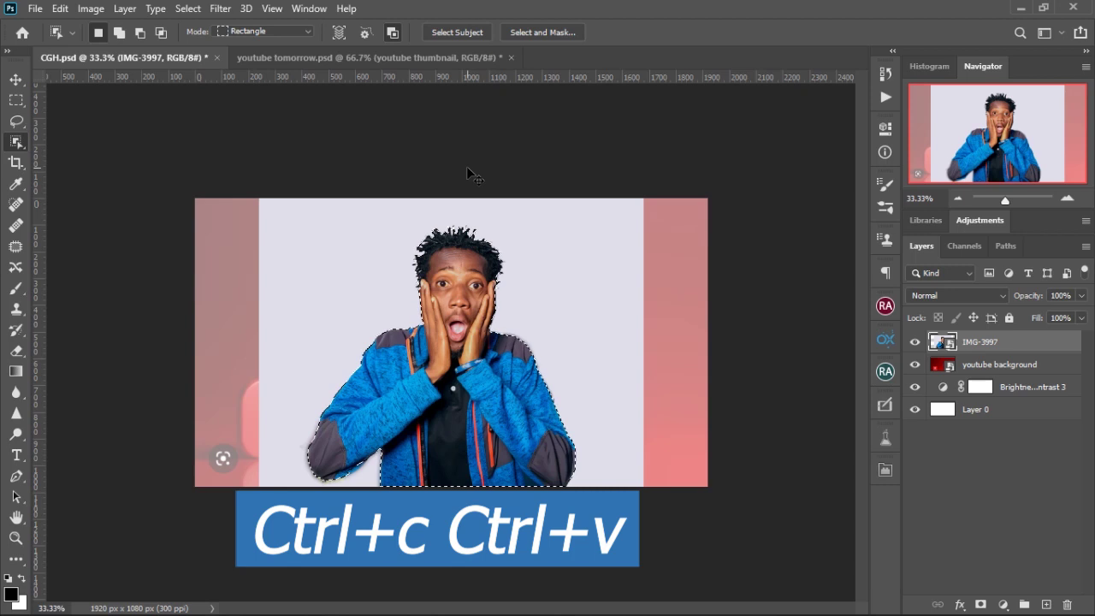
key(ctrl+c)
key(ctrl+v)
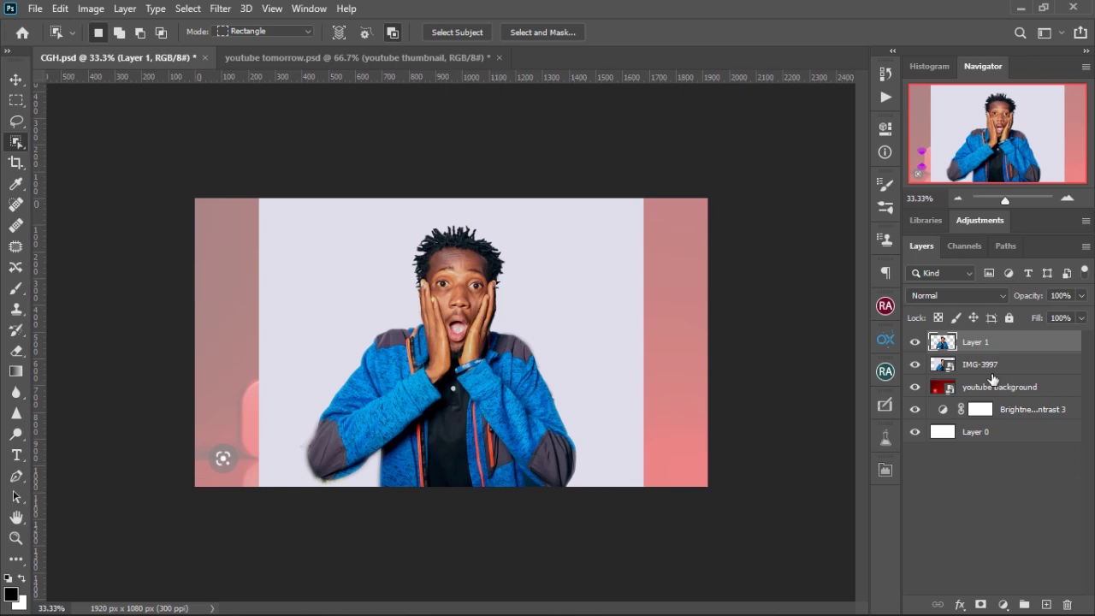
Delete the original IMG-3997 layer, keeping only the cut-out of the man above the background.
click(964, 366)
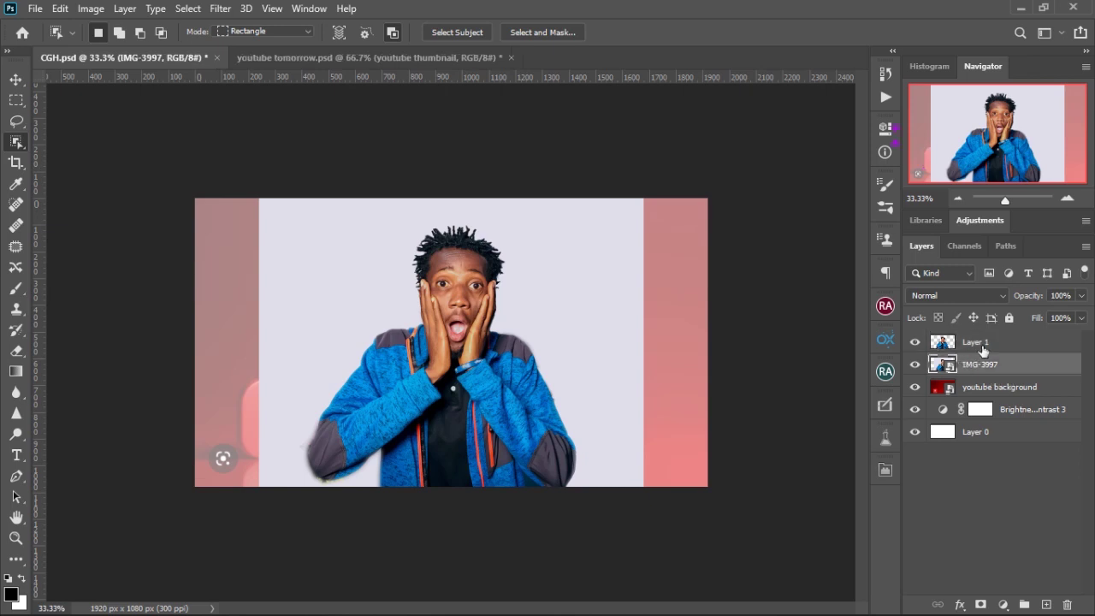
click(984, 341)
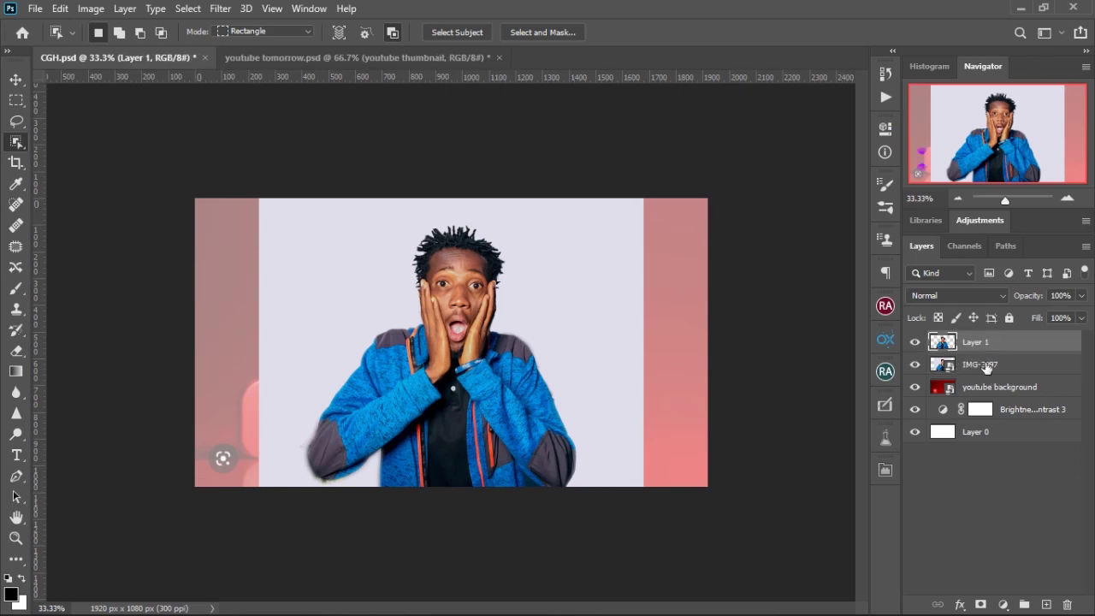
click(987, 366)
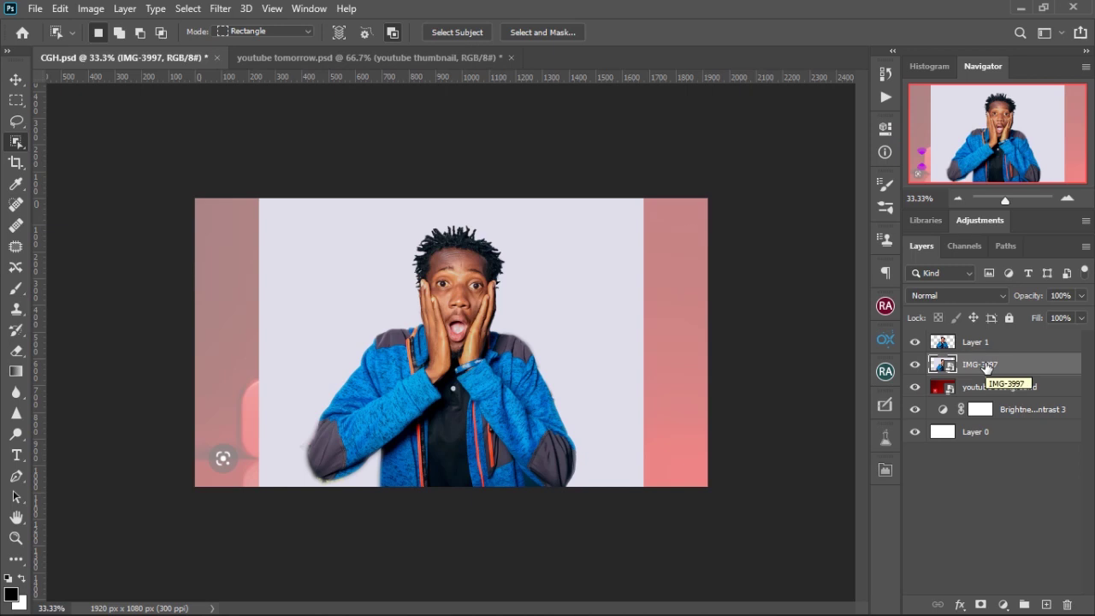
key(Delete)
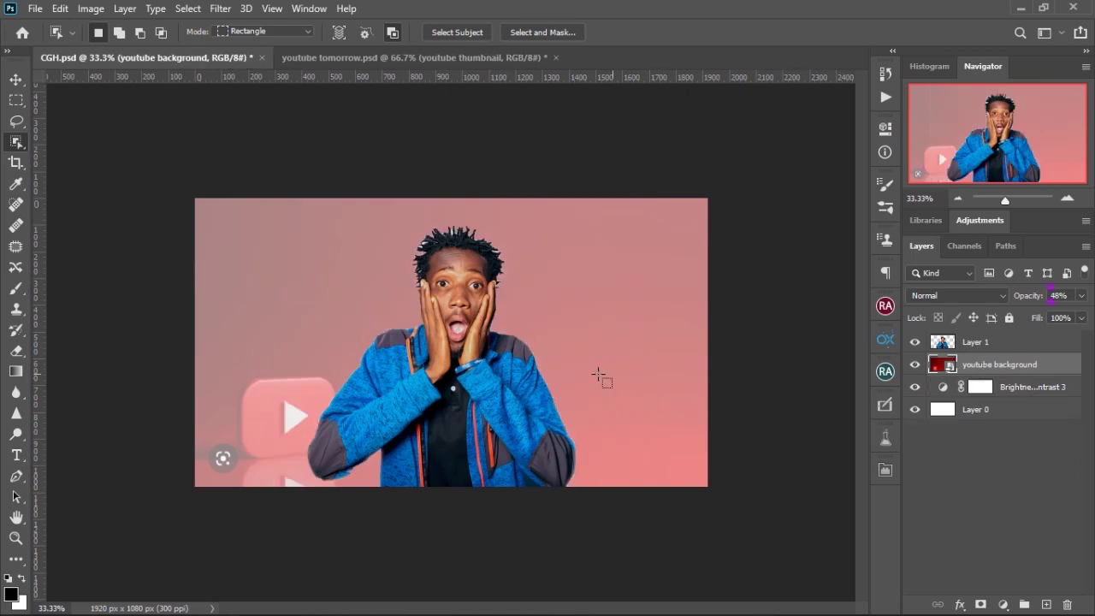
Scale the man's cut-out layer to about 141% and position it in the left half of the canvas, partly beyond its edges.
click(15, 82)
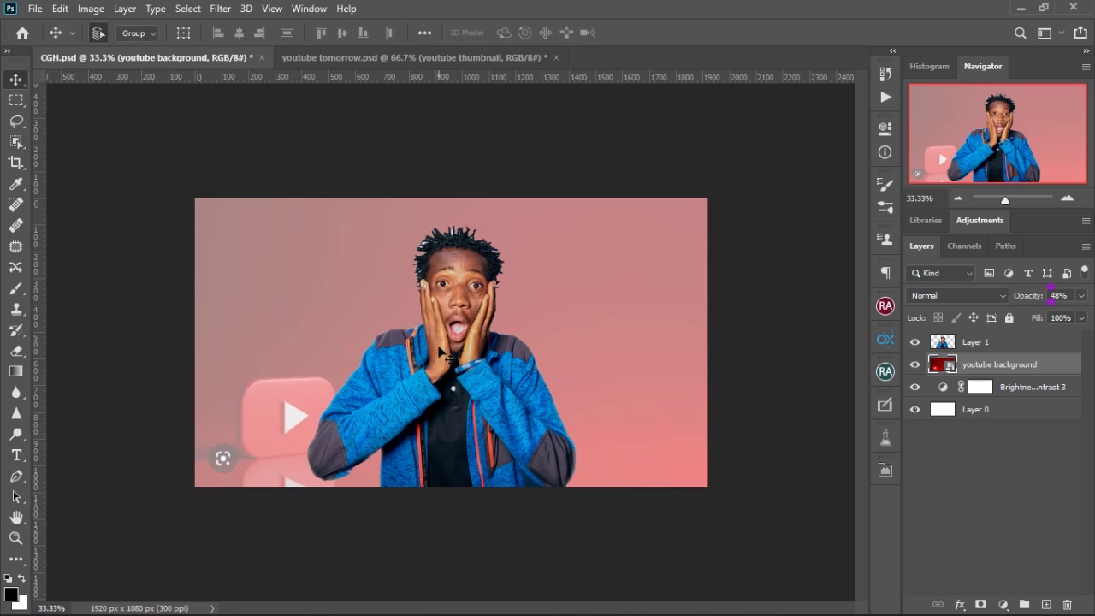
click(187, 32)
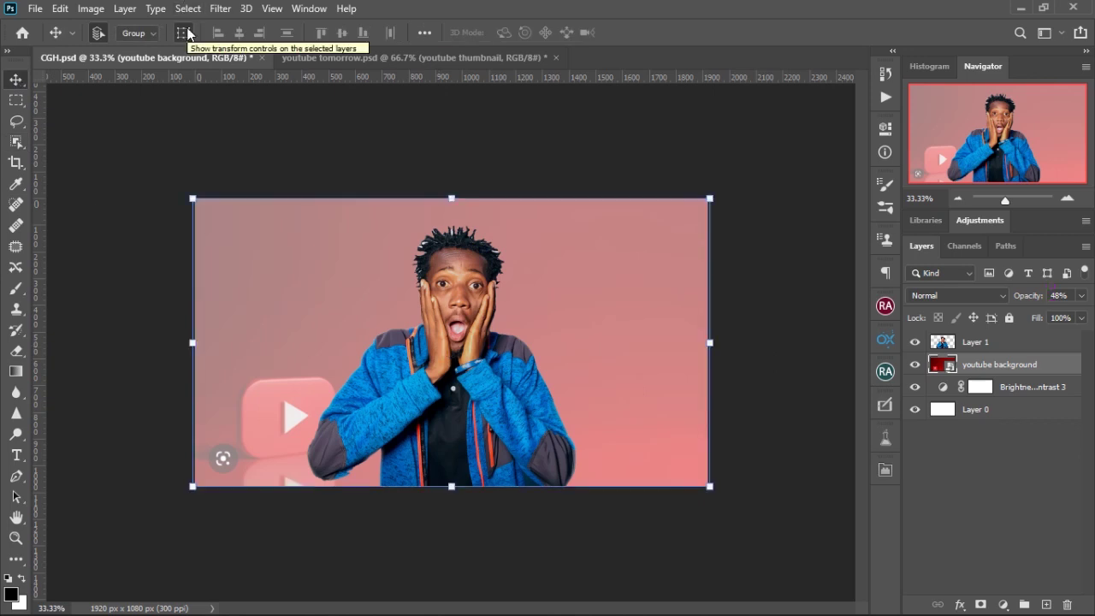
click(967, 345)
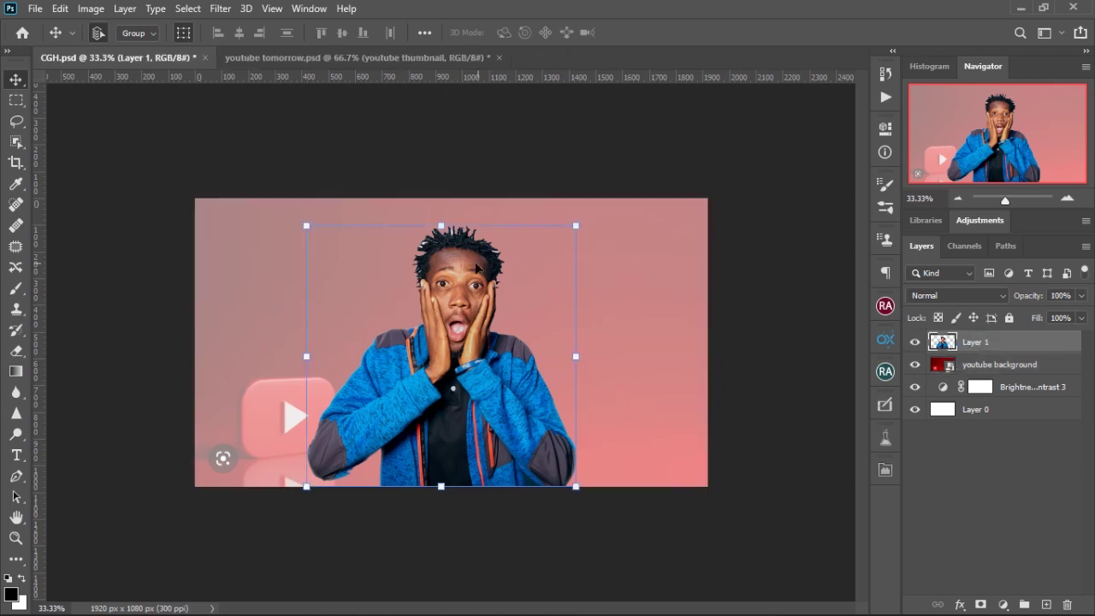
drag(301, 221, 193, 115)
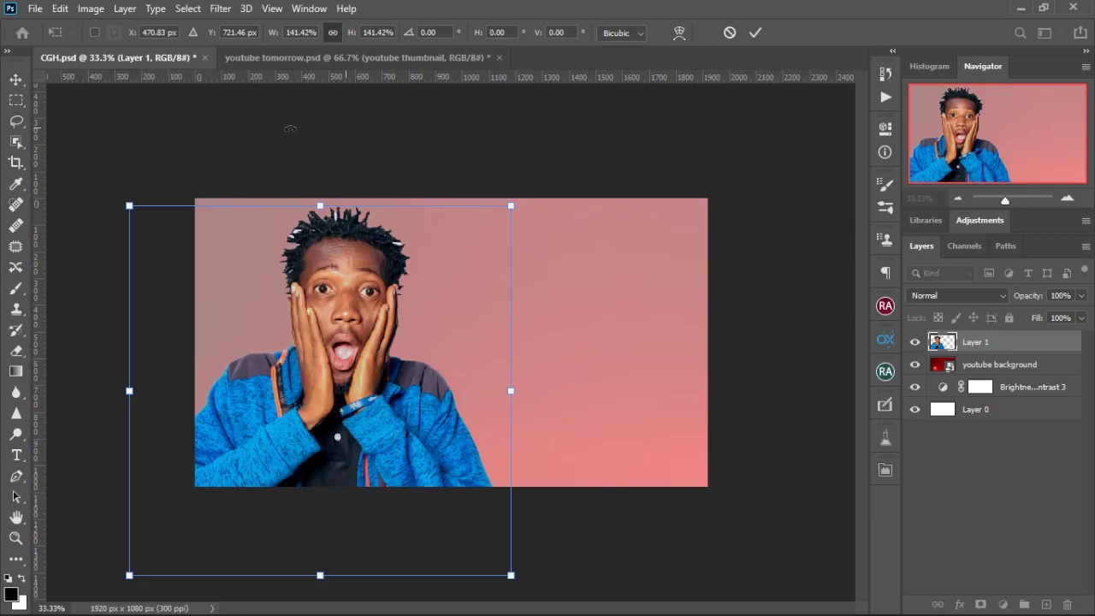
click(17, 79)
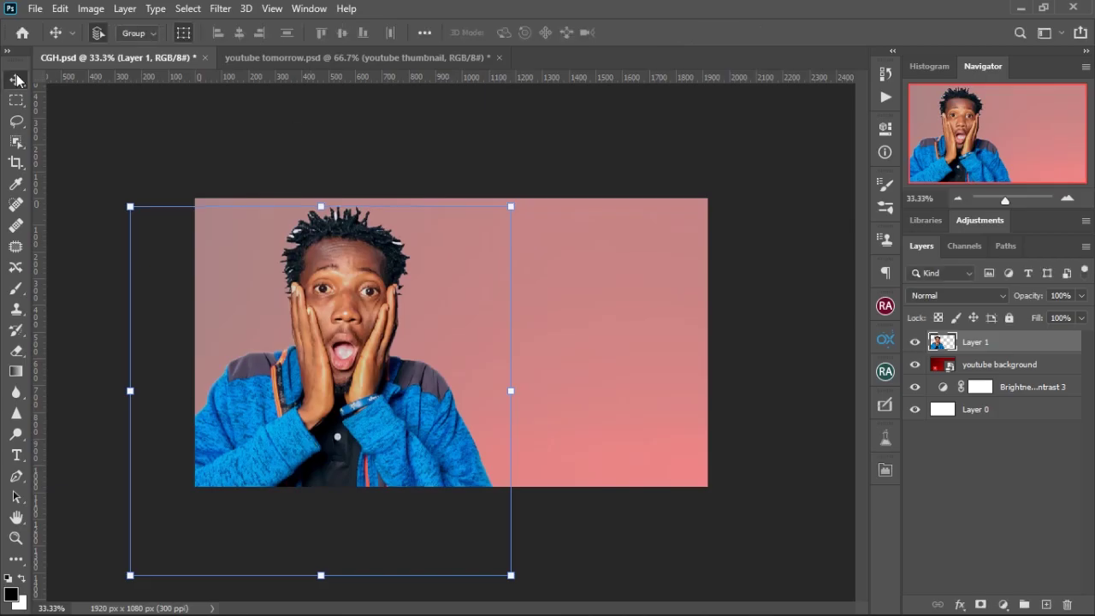
click(183, 32)
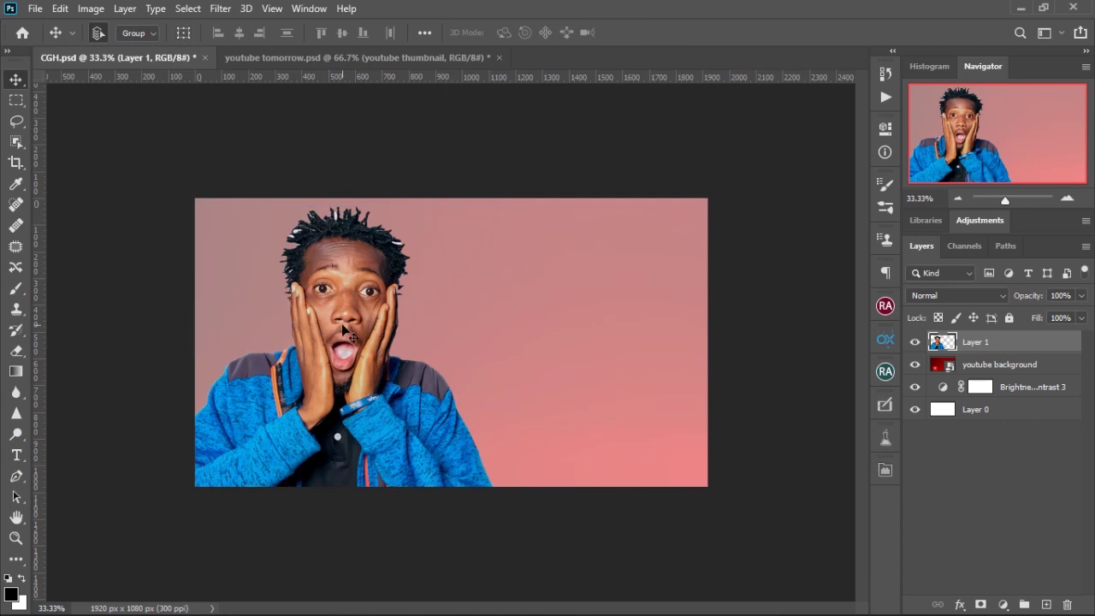
Open the man's cut-out layer in the Camera Raw Filter and set Temperature to +21 and Exposure to +0.45.
click(228, 10)
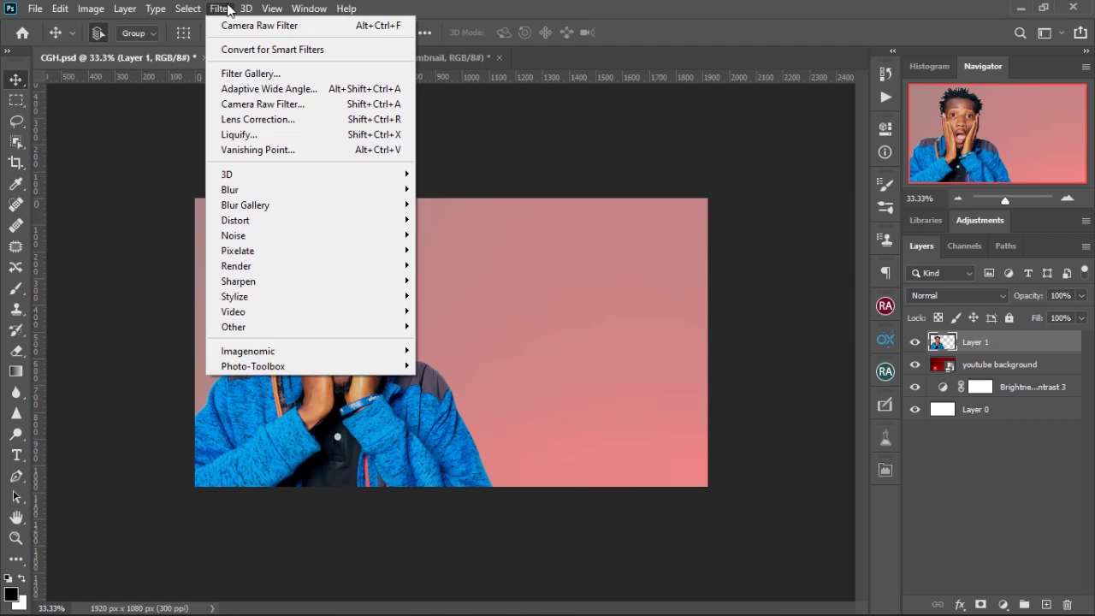
click(260, 105)
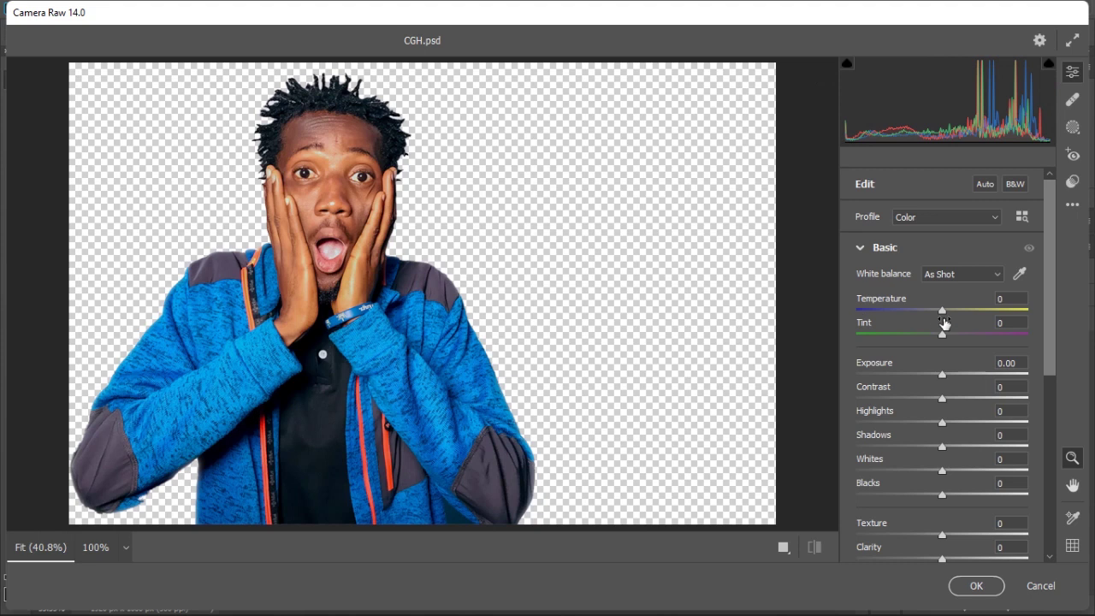
drag(942, 311, 961, 310)
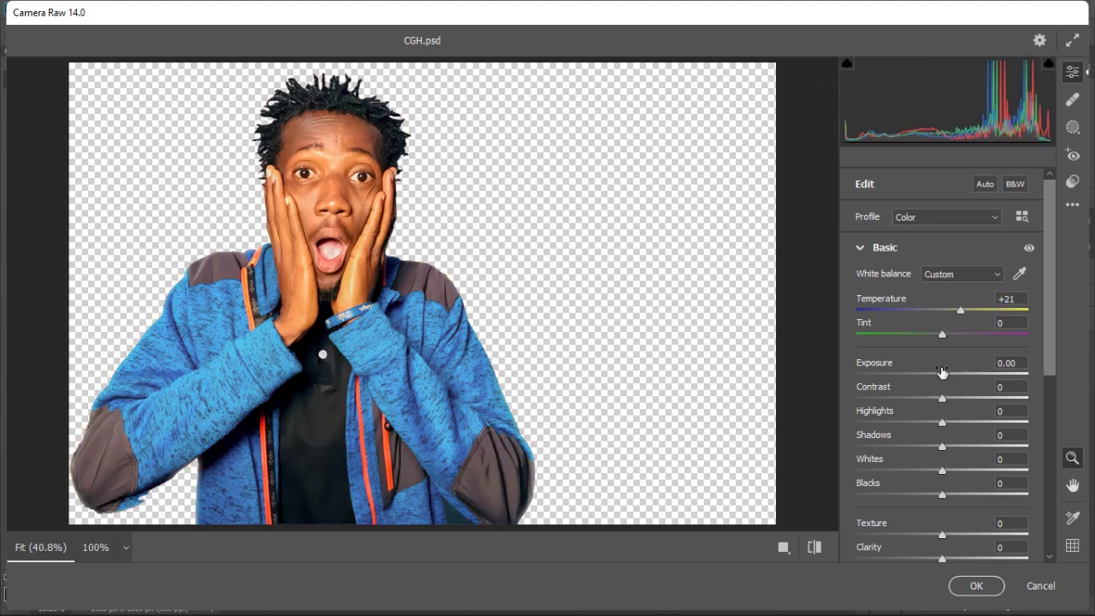
drag(940, 377, 947, 377)
Set Clarity to -49 and Saturation to -10 in the Camera Raw basic adjustments.
scroll(948, 402, down, 5)
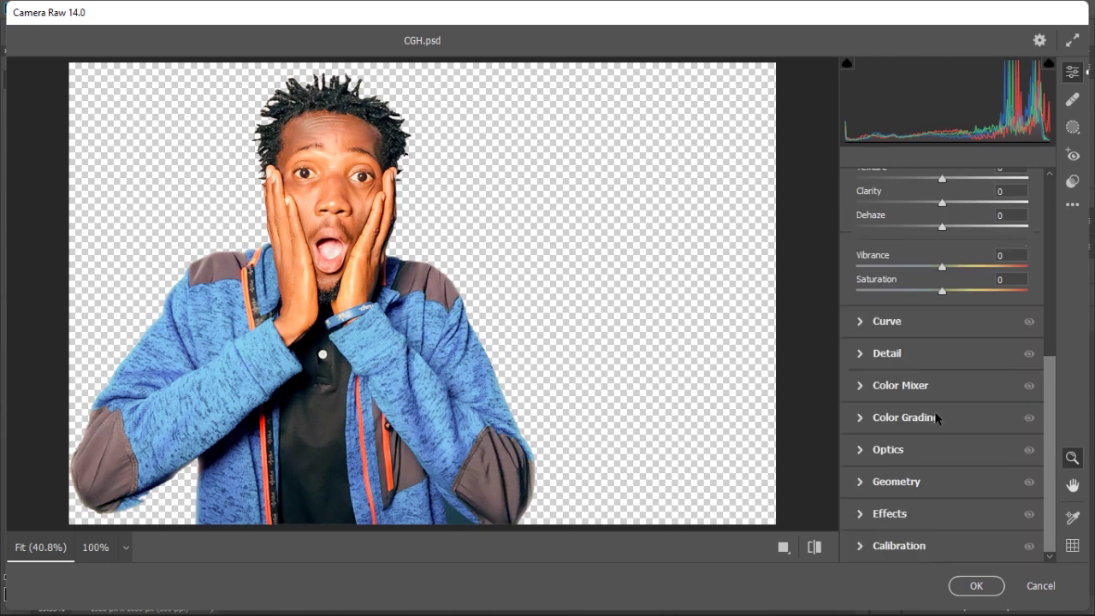
scroll(900, 352, up, 5)
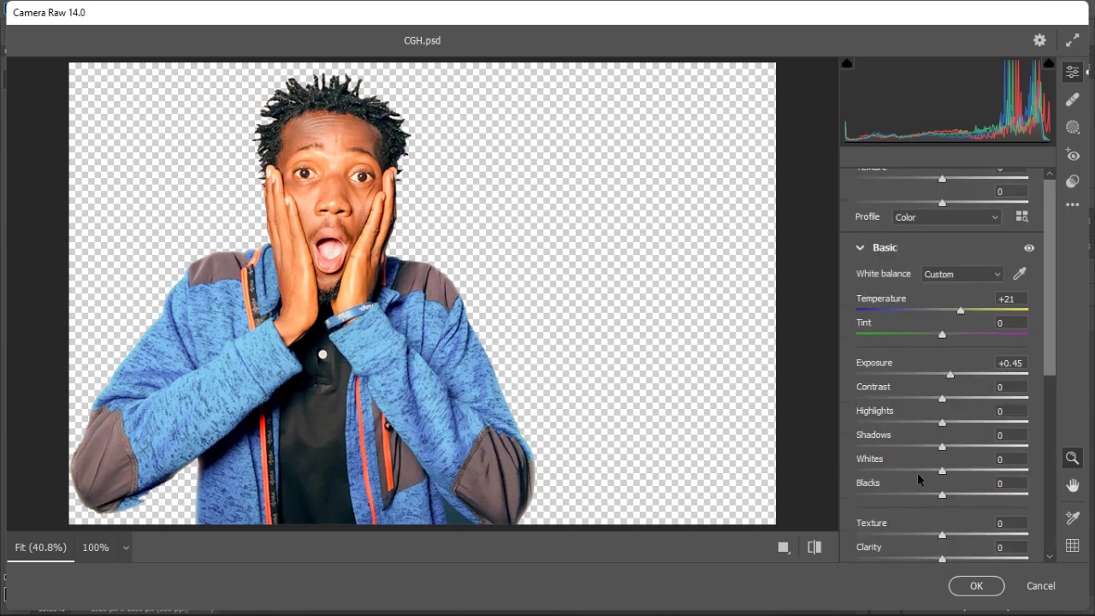
scroll(917, 473, down, 5)
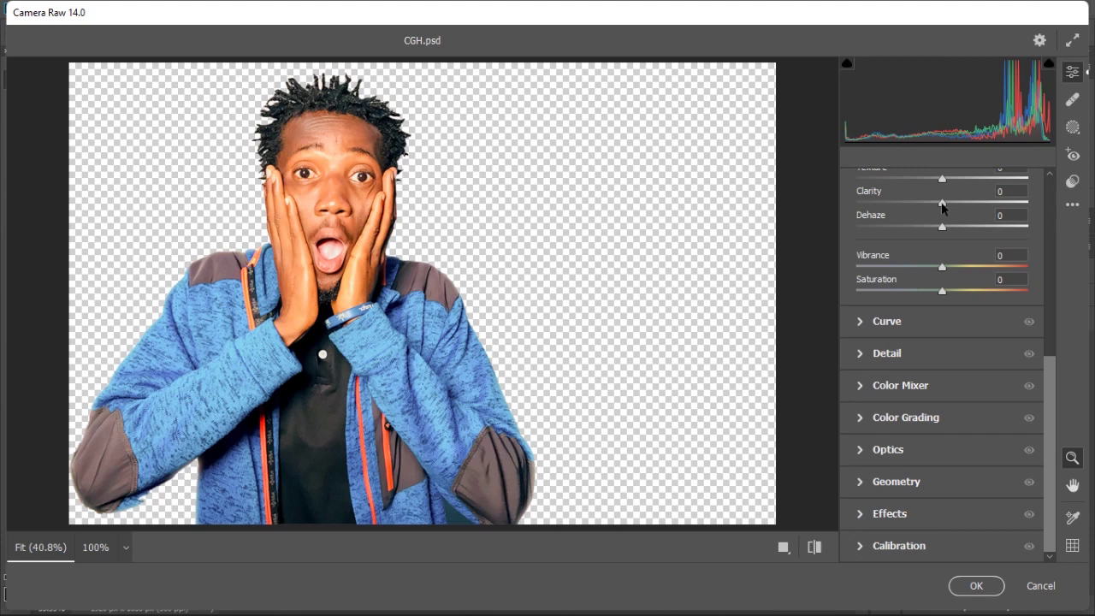
drag(942, 204, 900, 213)
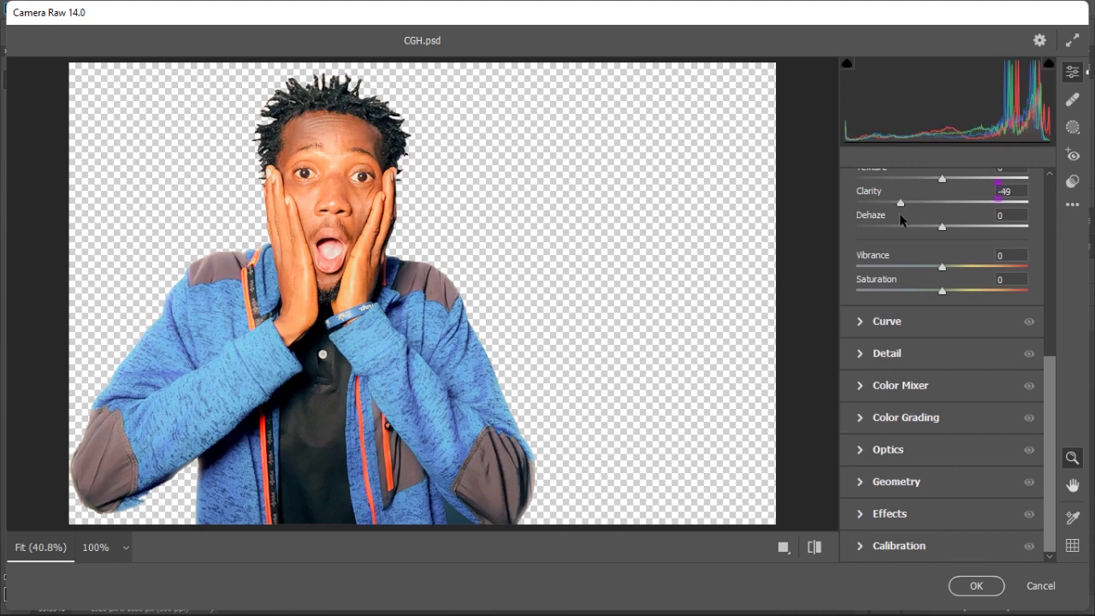
mouse_move(942, 293)
mouse_down()
mouse_move(951, 293)
mouse_move(932, 293)
mouse_up()
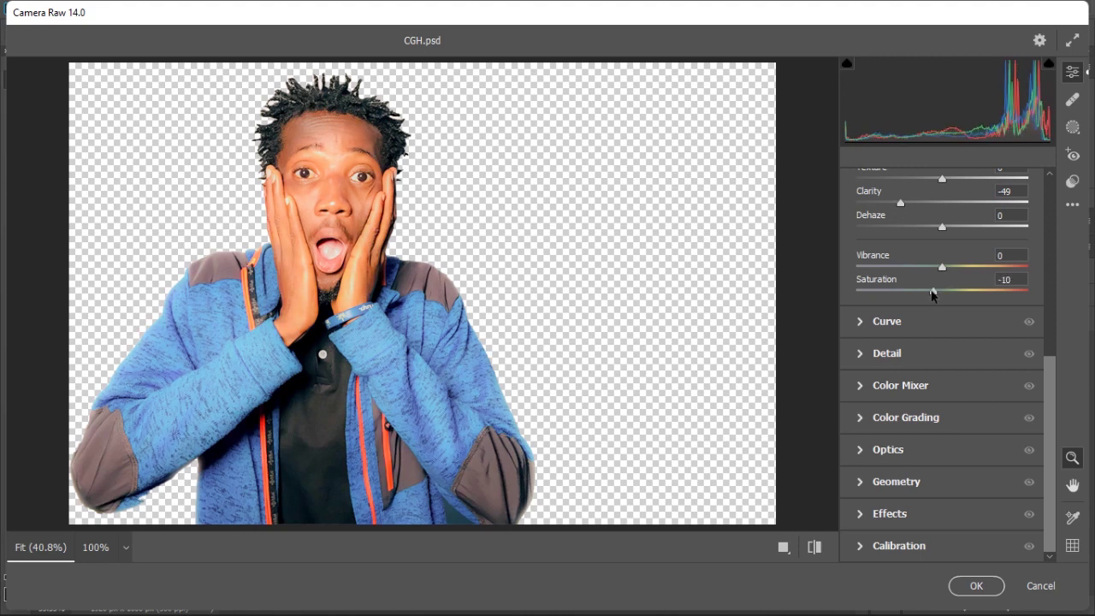
Set Vignetting to -100 in the Camera Raw effects and apply the filter to the man's layer.
click(910, 513)
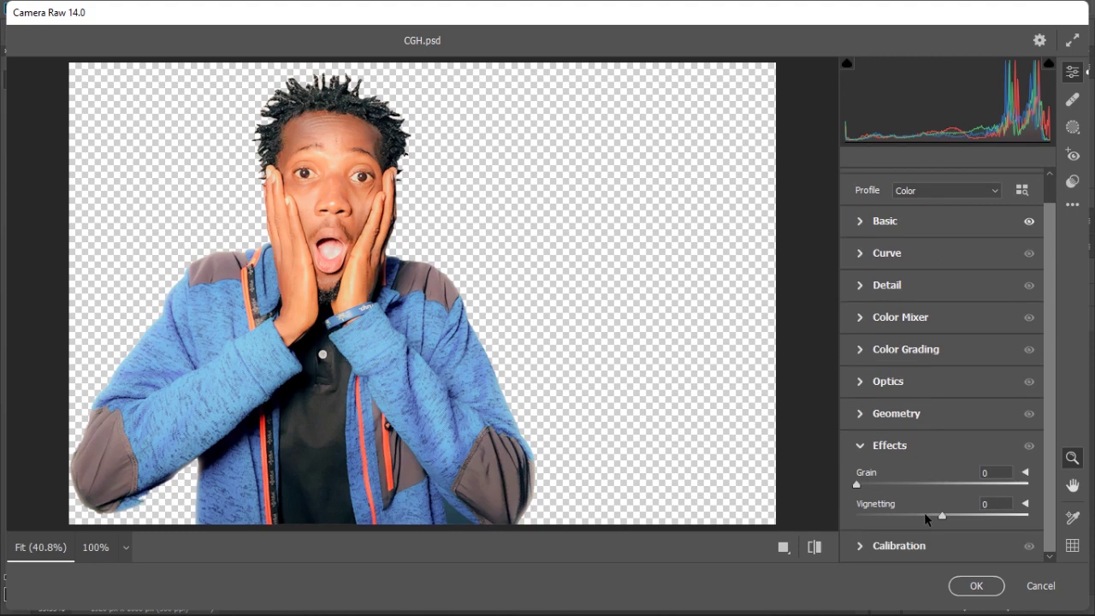
drag(942, 518, 853, 532)
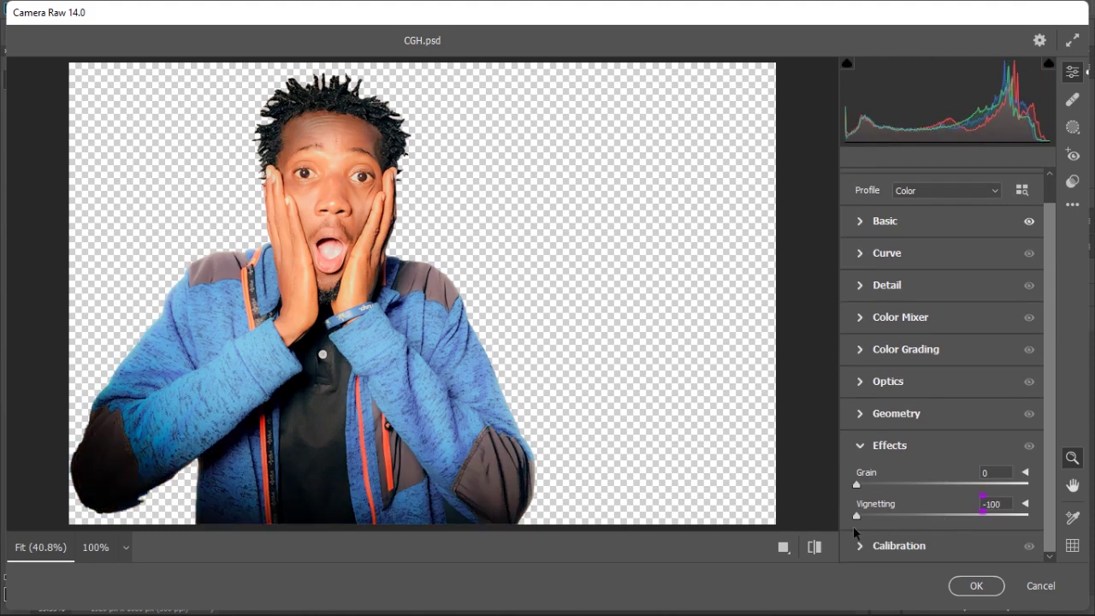
click(976, 585)
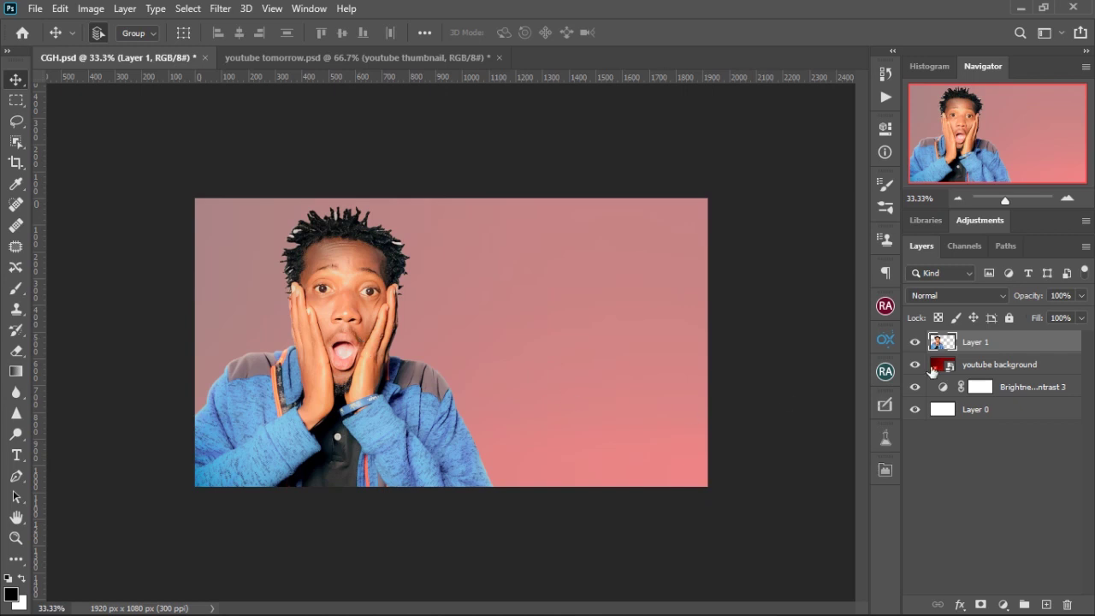
Add an Outer Glow layer style to the man's cut-out layer and set the glow size to 46 px.
right_click(1001, 343)
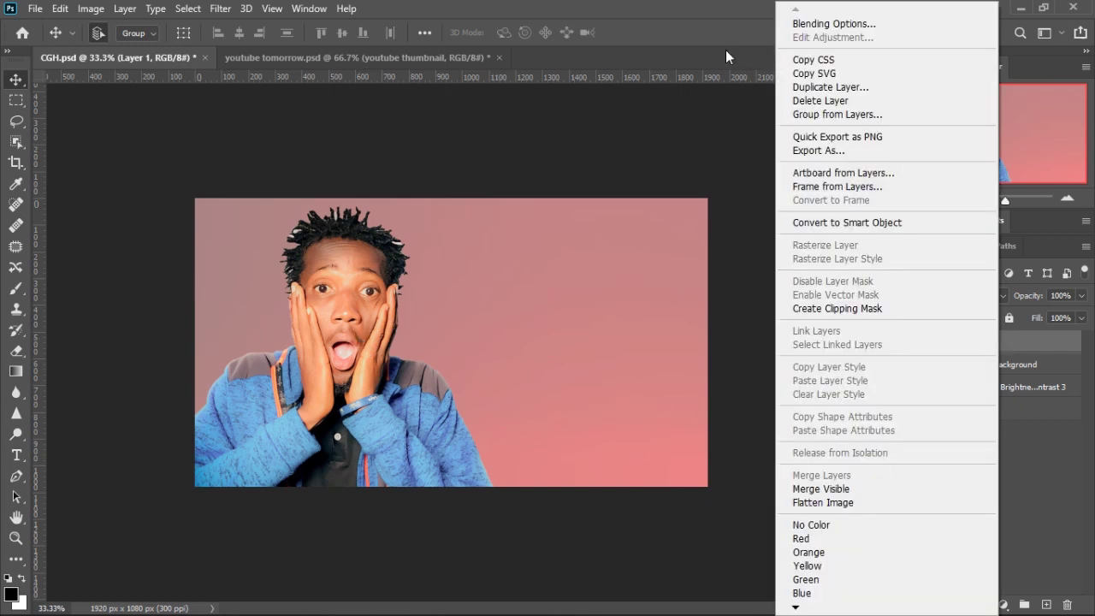
click(855, 24)
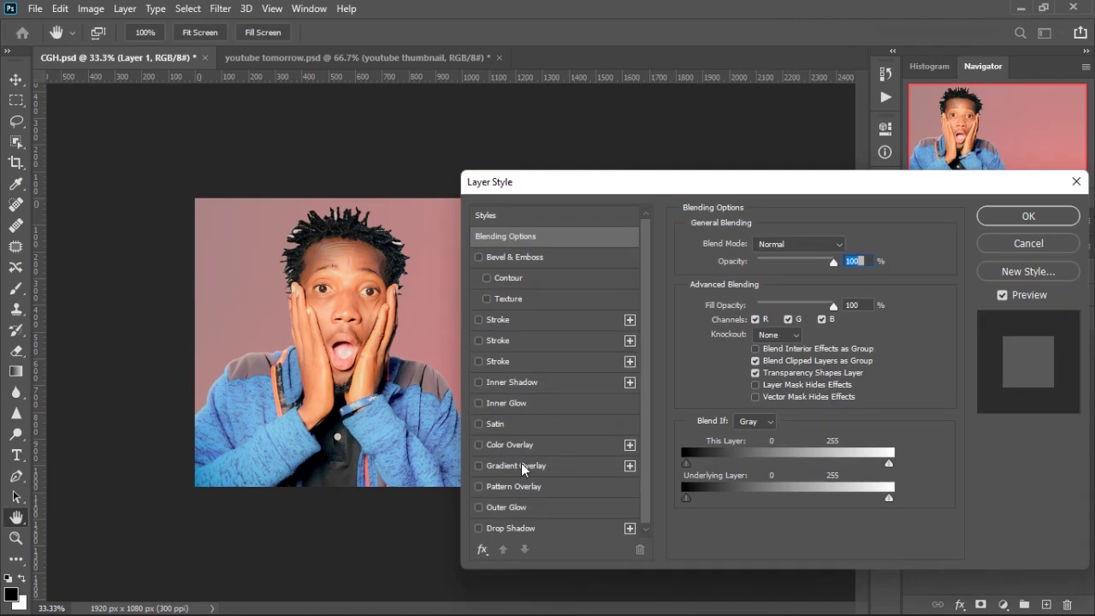
click(505, 507)
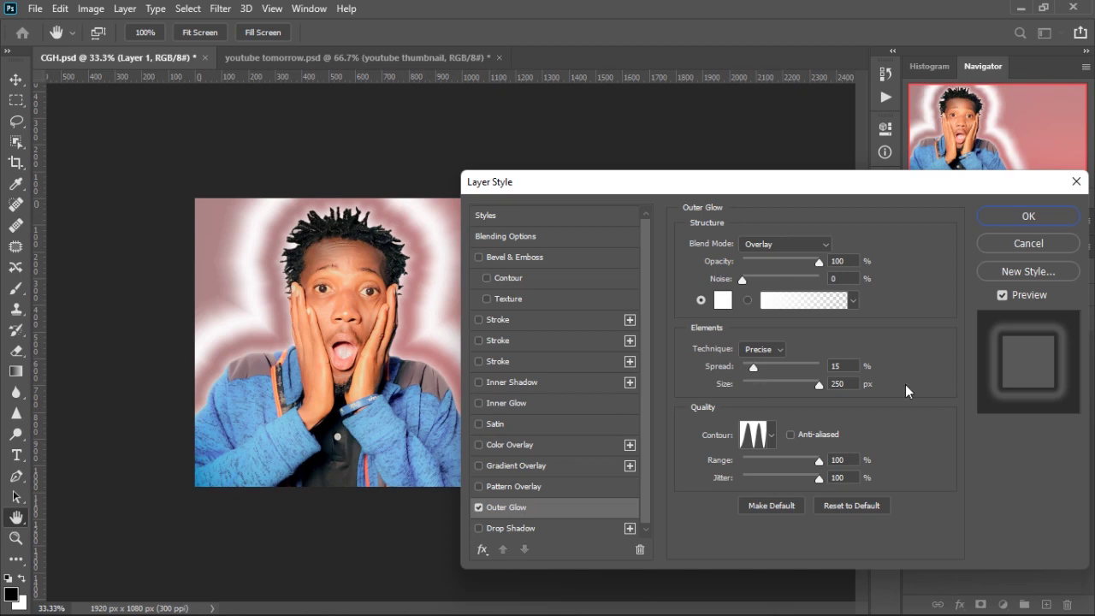
drag(820, 390, 764, 403)
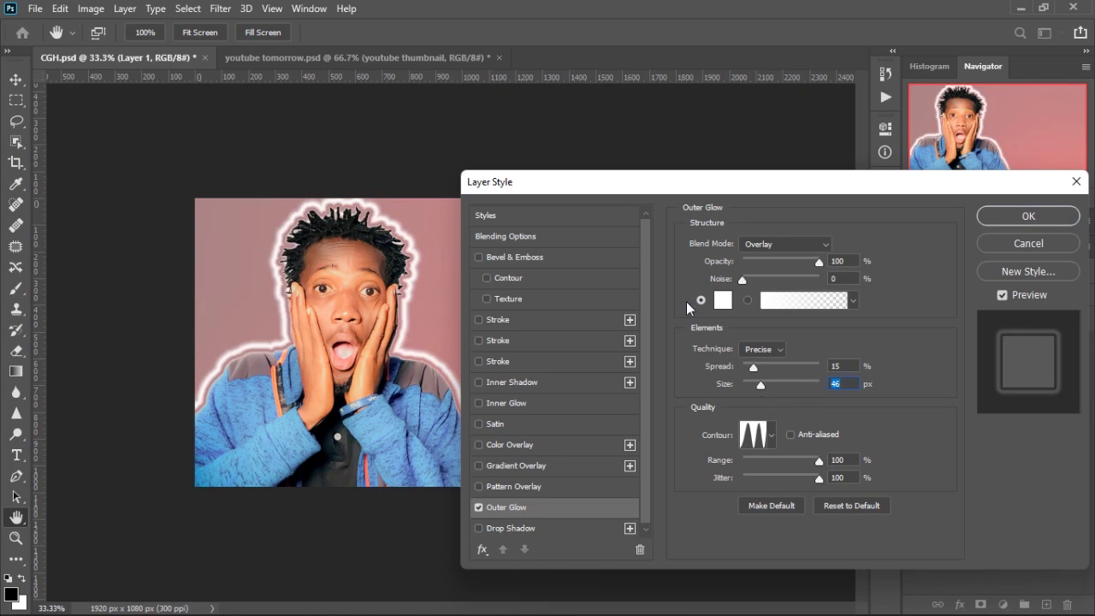
Try green (66ff33) and orange (ff6600) as the outer glow colour and return it to white (ffffff).
click(723, 304)
click(732, 388)
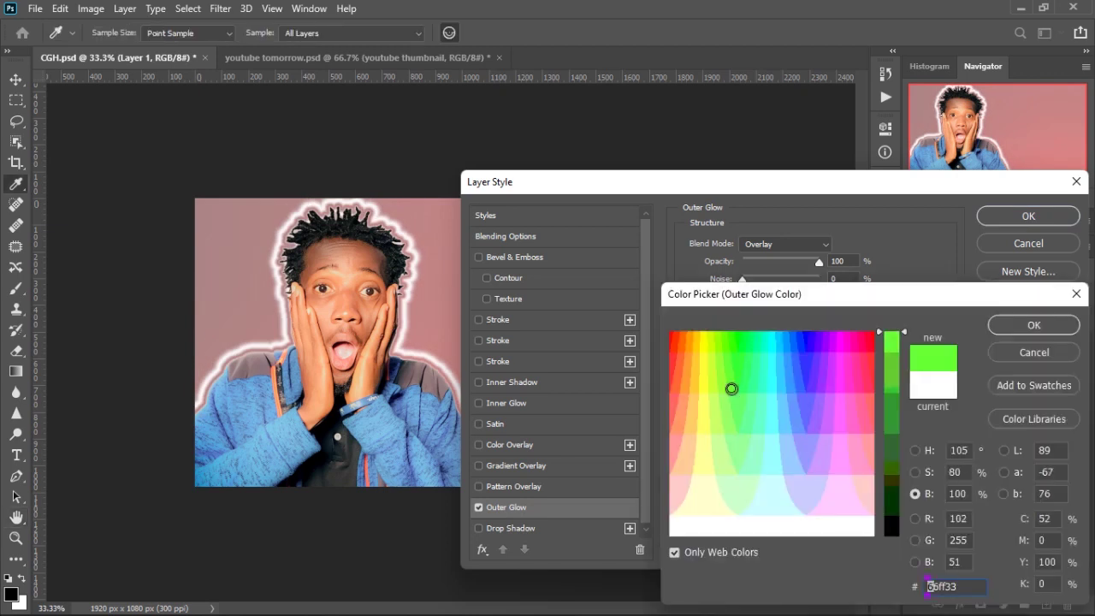
click(690, 359)
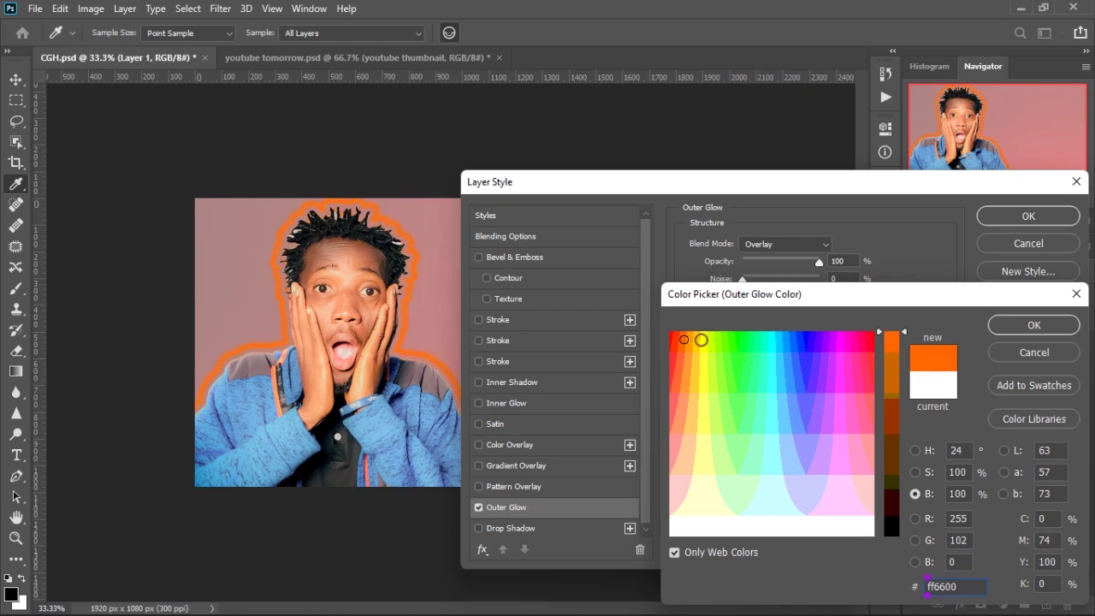
click(727, 364)
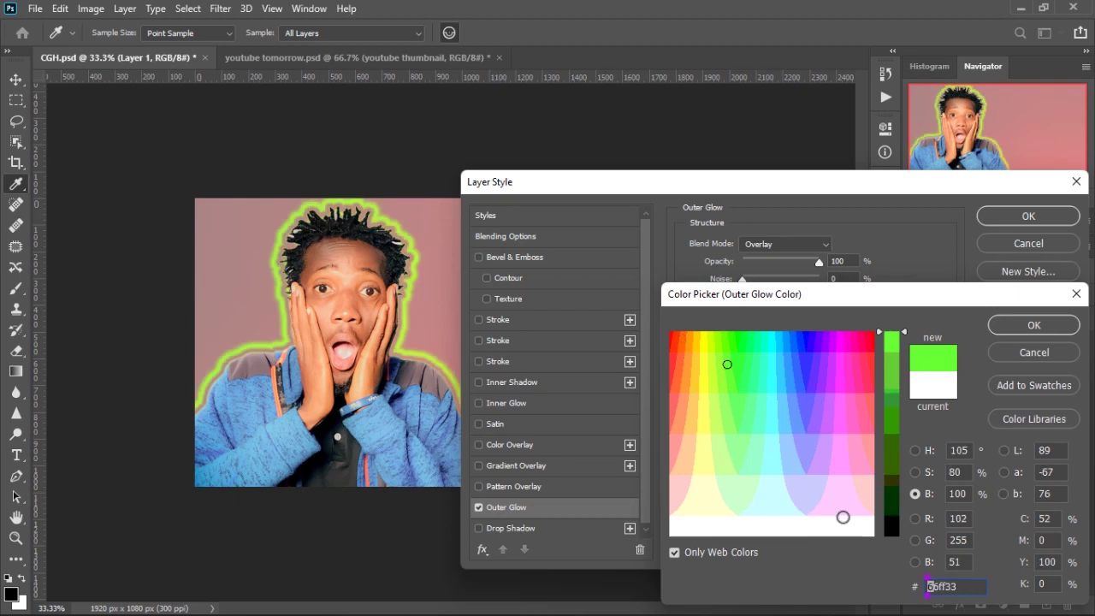
click(845, 524)
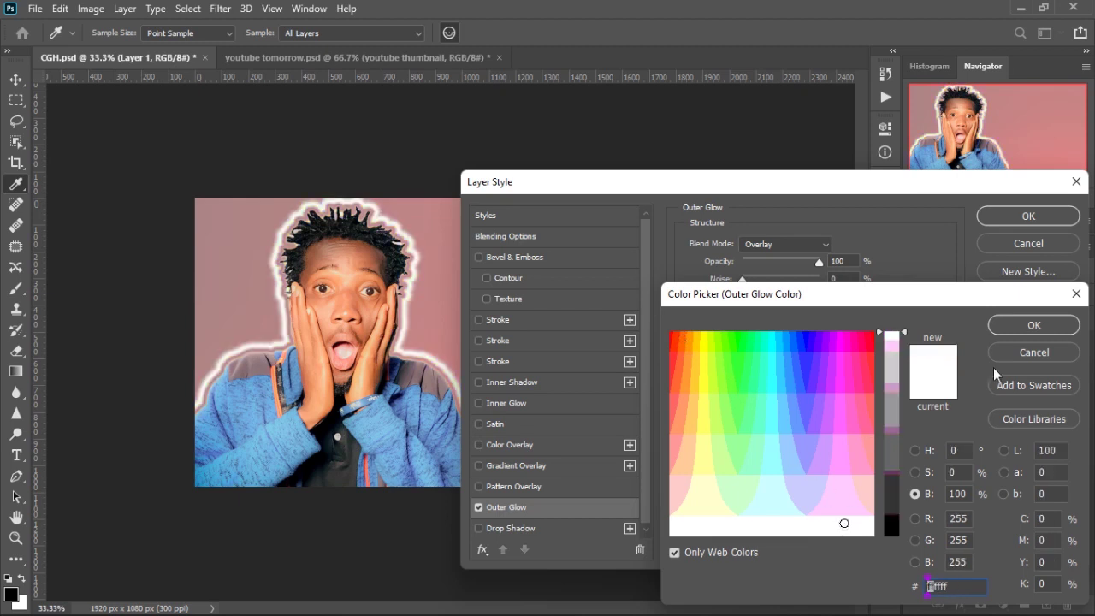
click(1032, 325)
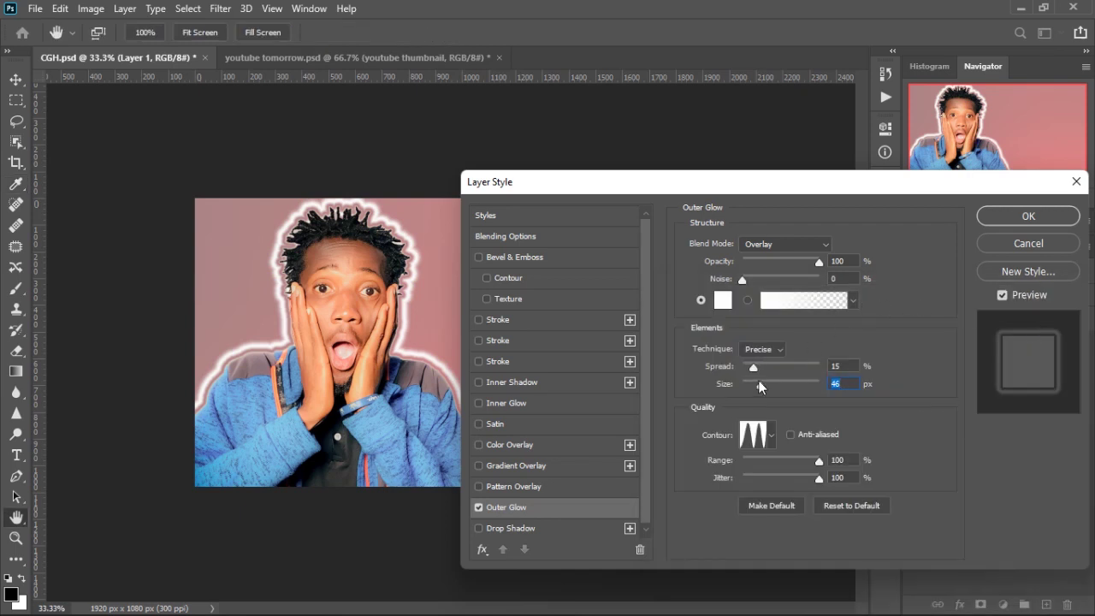
Set the outer glow size to 13 px, choose the sawtooth-shaped contour and apply the layer style.
mouse_move(760, 389)
mouse_down()
mouse_move(743, 390)
mouse_move(755, 396)
mouse_up()
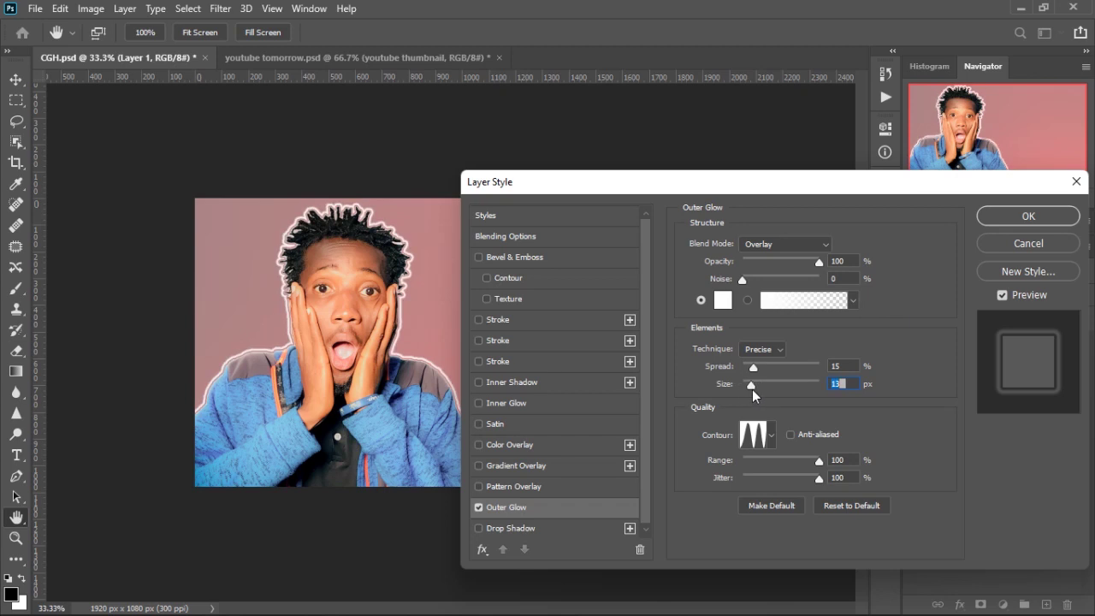
click(772, 440)
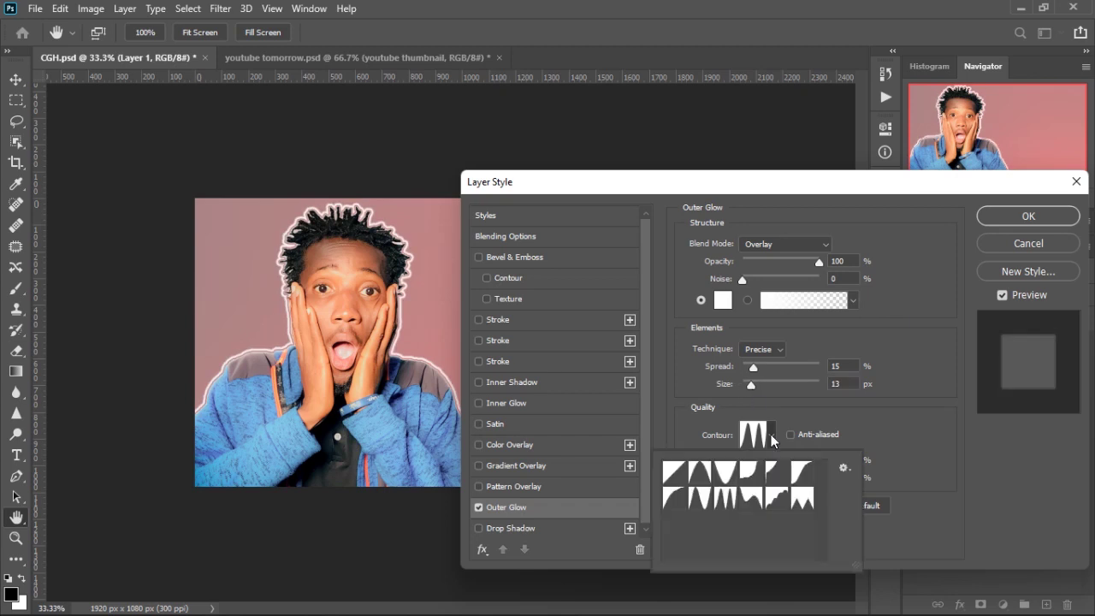
click(802, 497)
click(776, 497)
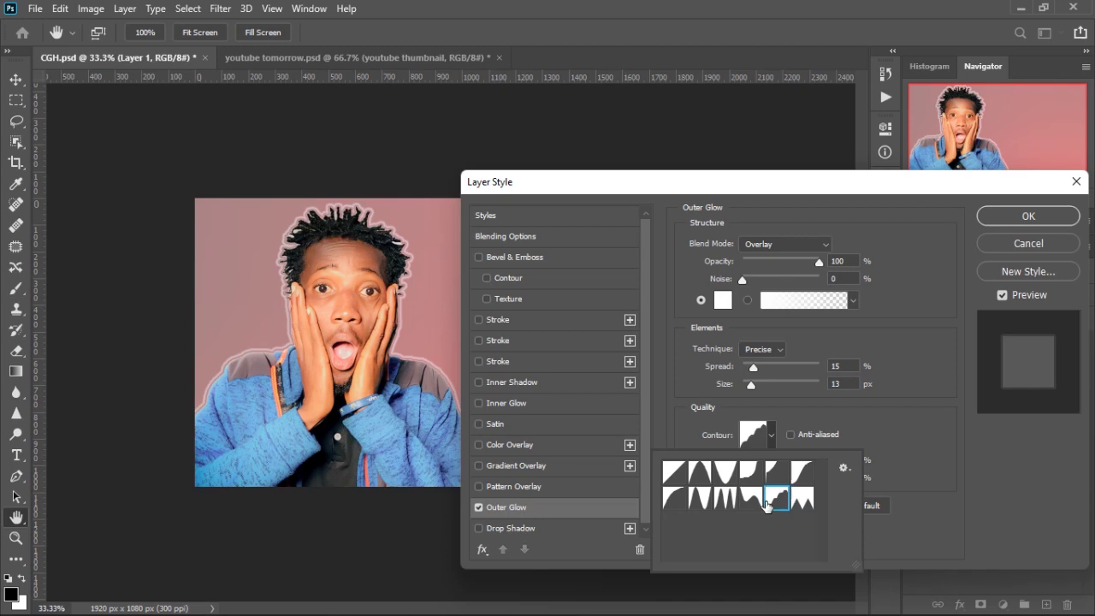
click(751, 497)
click(725, 497)
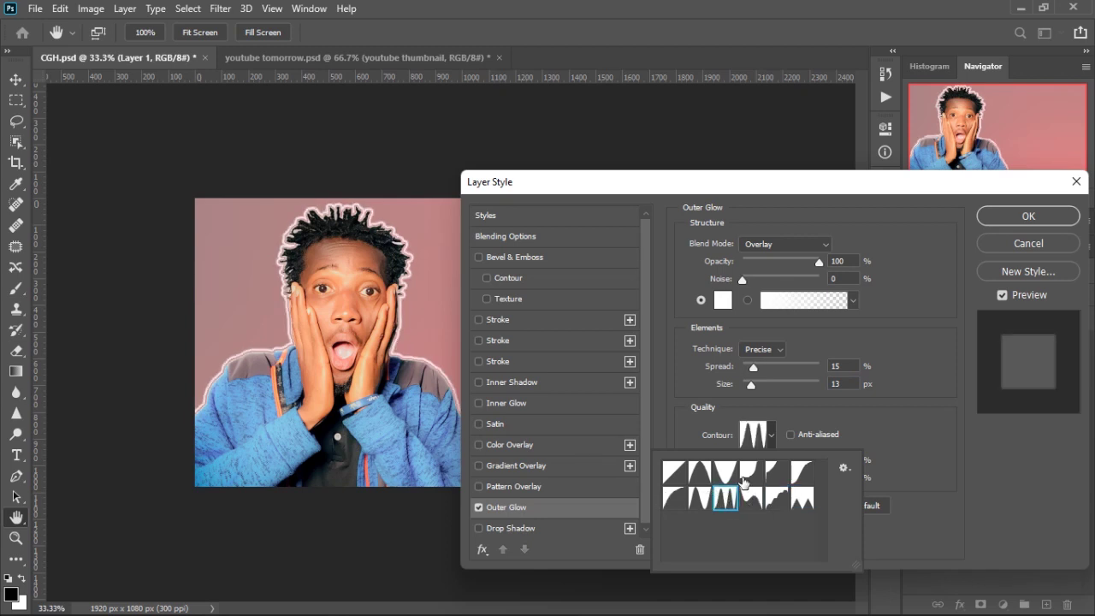
click(804, 503)
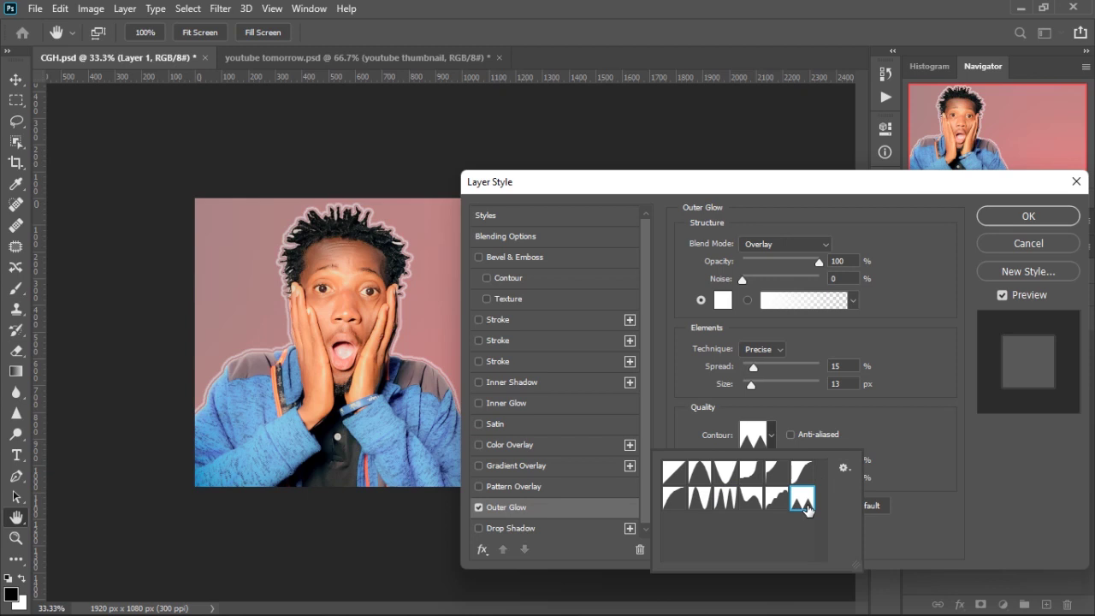
click(1028, 217)
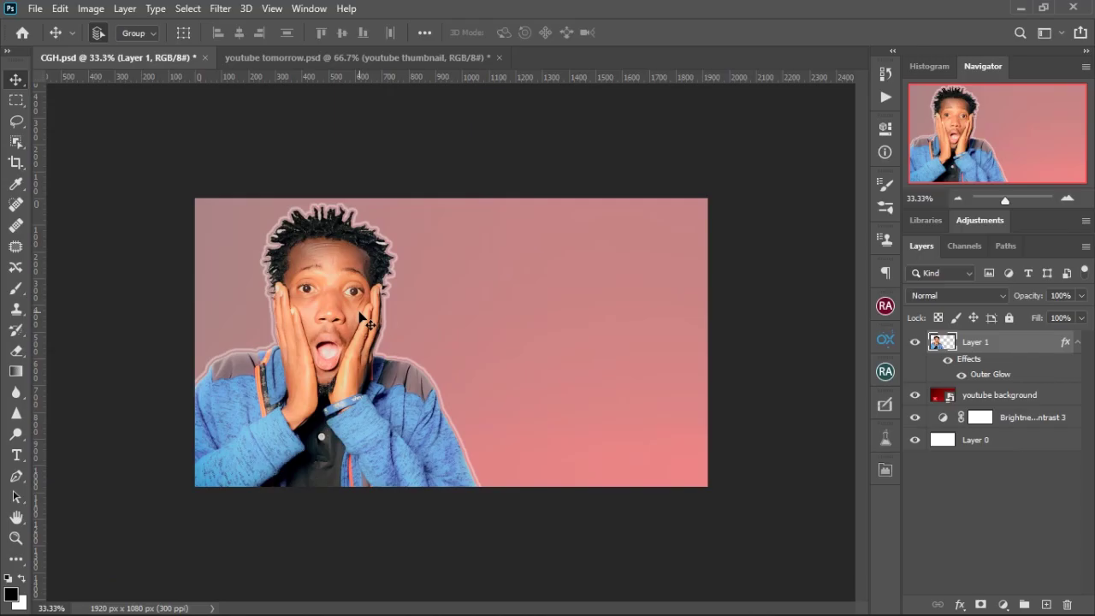
Switch to the Downloads folder in File Explorer and place the white-on-dark YouTube logo image into the CGH.psd document.
key(alt+Tab)
click(163, 269)
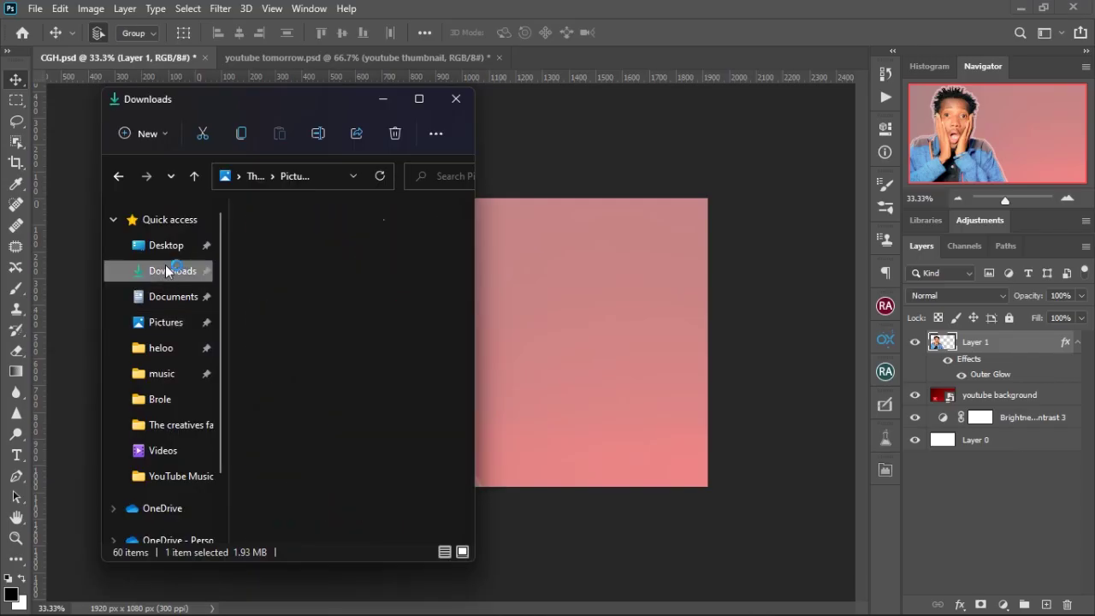
scroll(342, 308, down, 15)
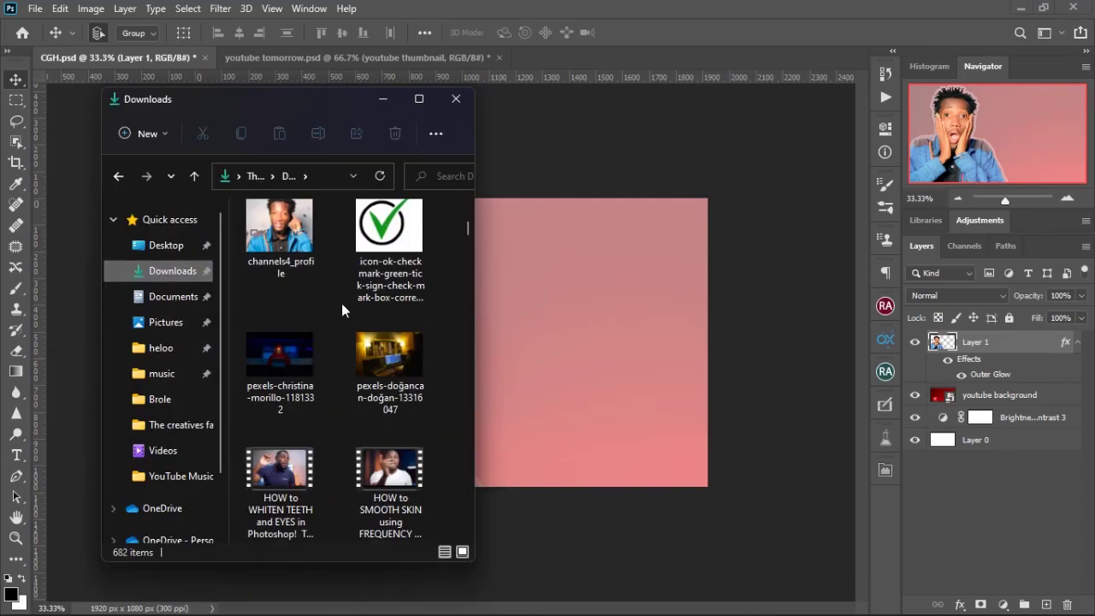
scroll(342, 305, down, 5)
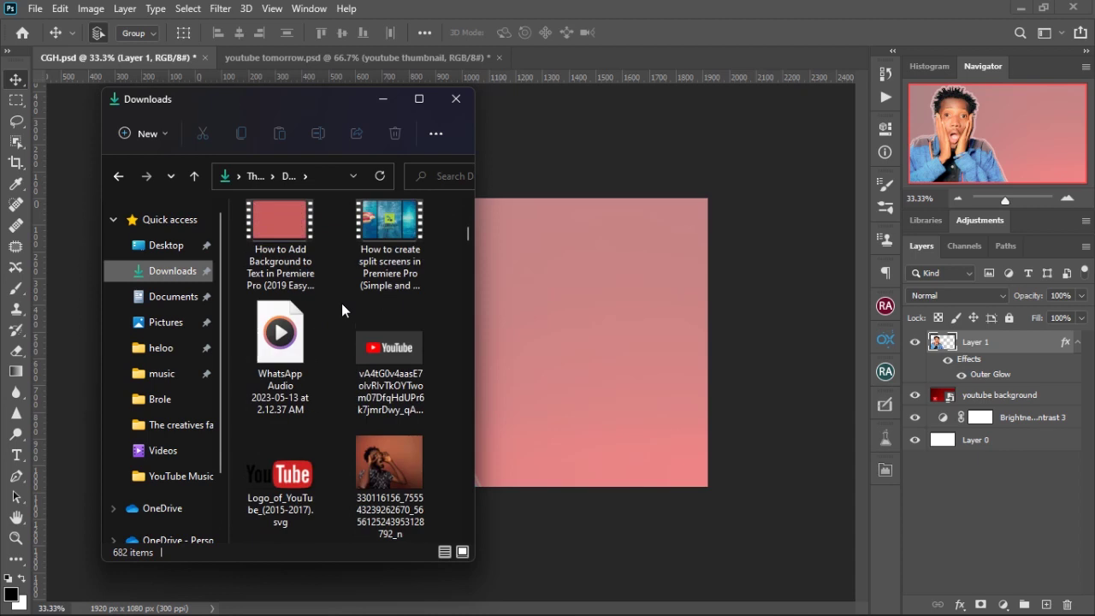
click(383, 354)
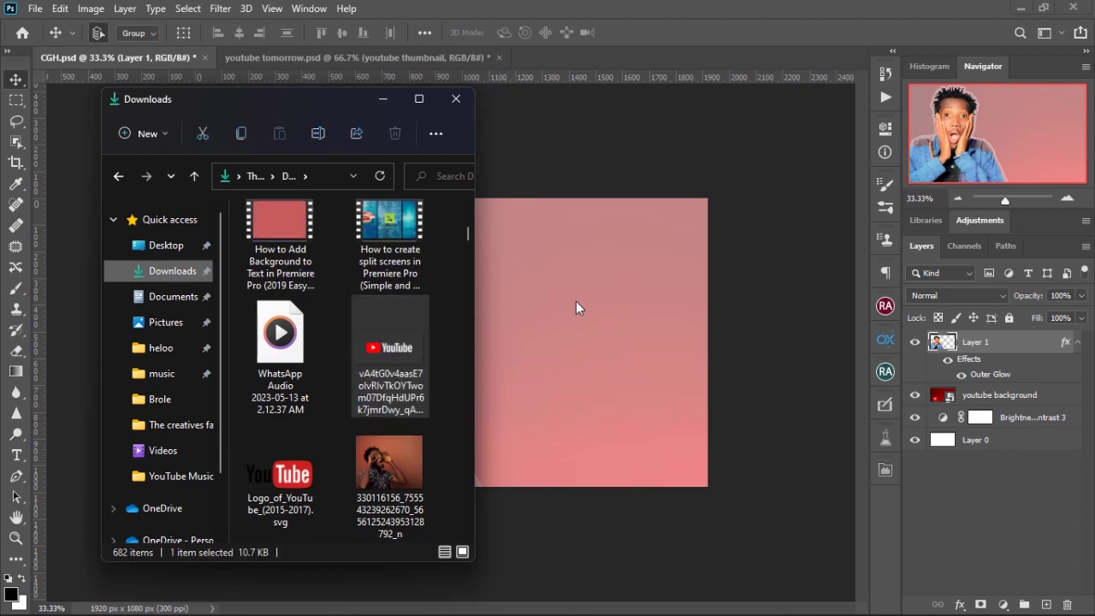
drag(576, 301, 577, 302)
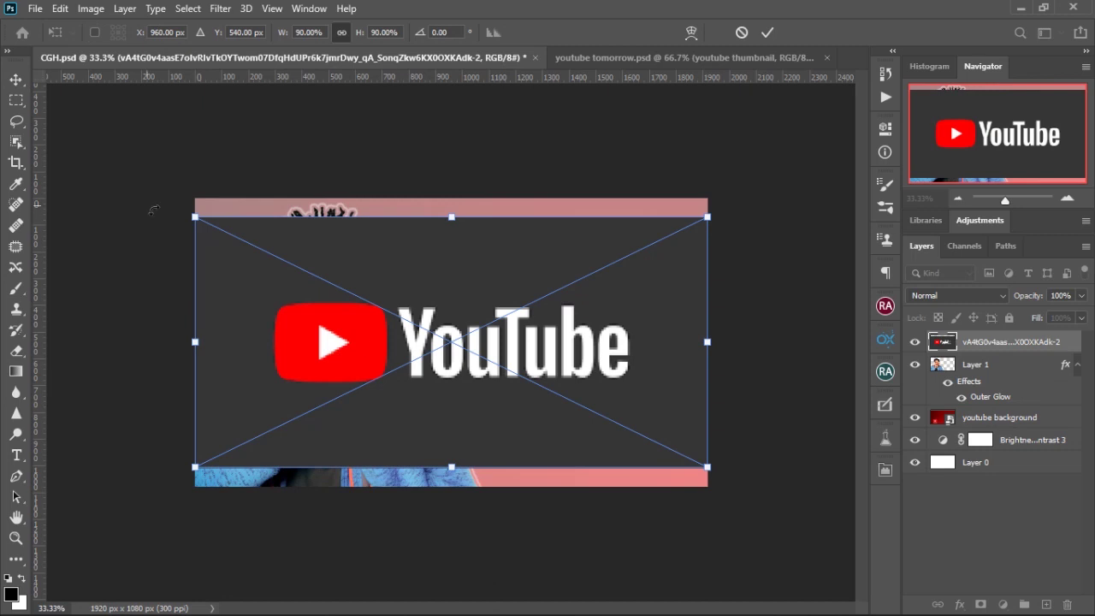
Scale the YouTube logo image to about 61% and place it beside the man's face in the right half of the canvas.
drag(194, 217, 360, 298)
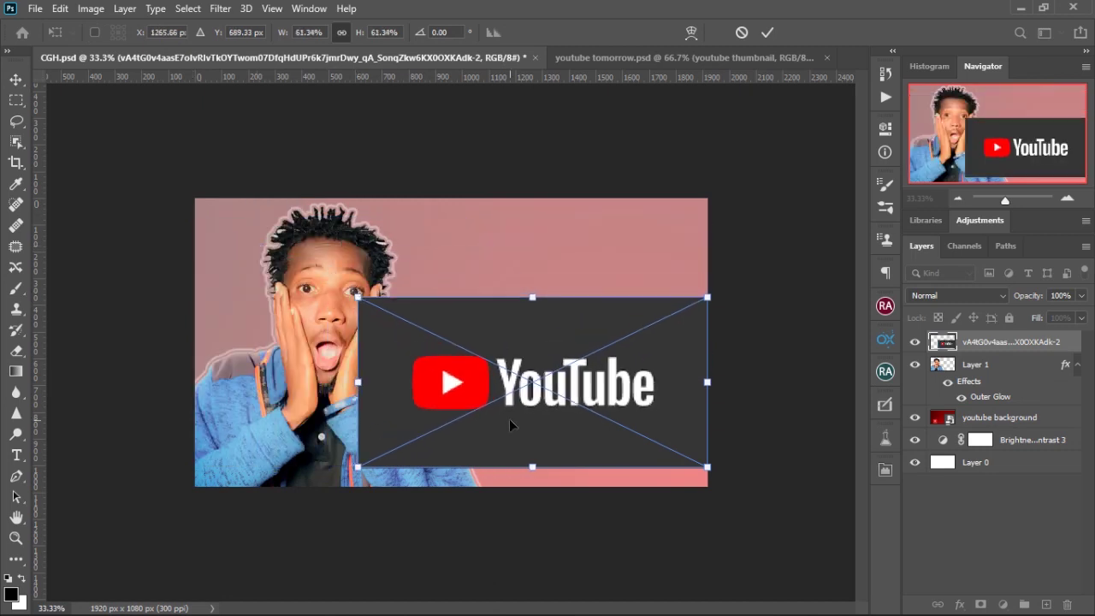
drag(513, 427, 519, 368)
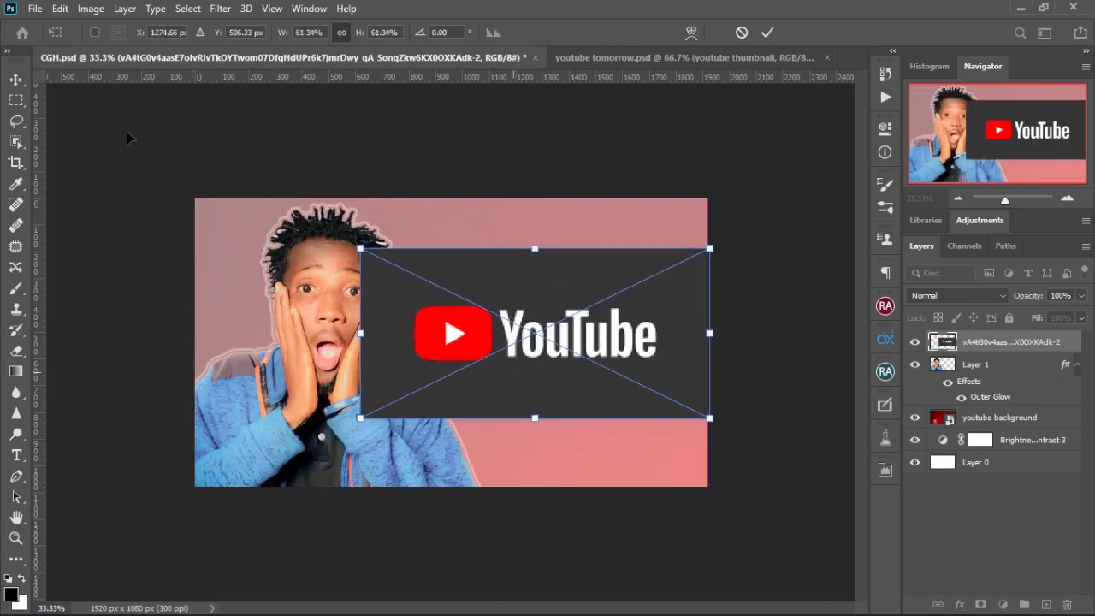
click(16, 80)
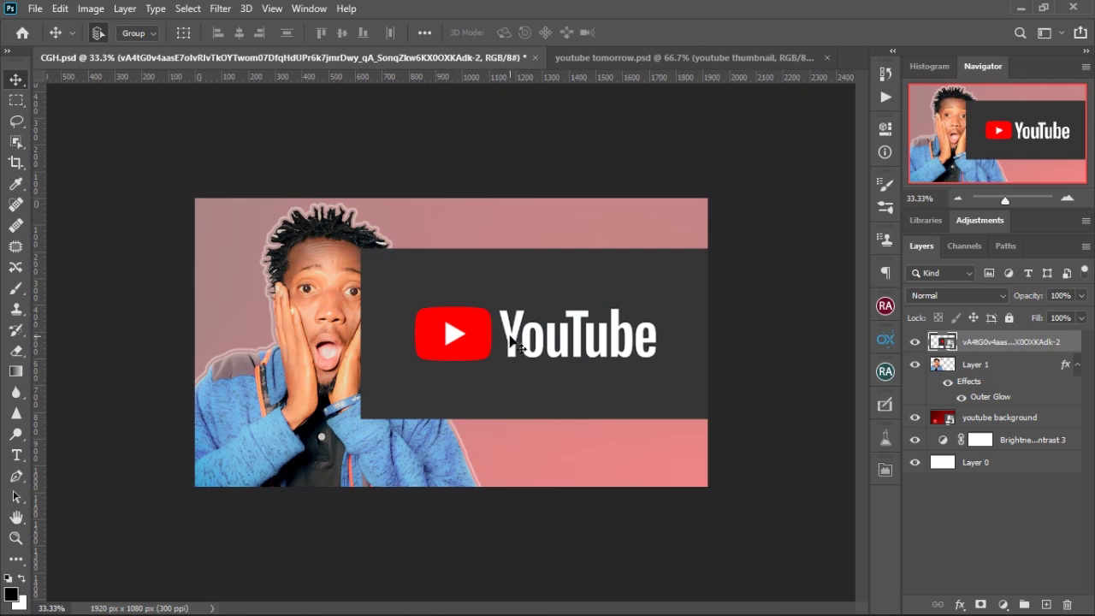
Select the YouTube logo out of its dark background automatically and copy it onto a new layer.
click(22, 147)
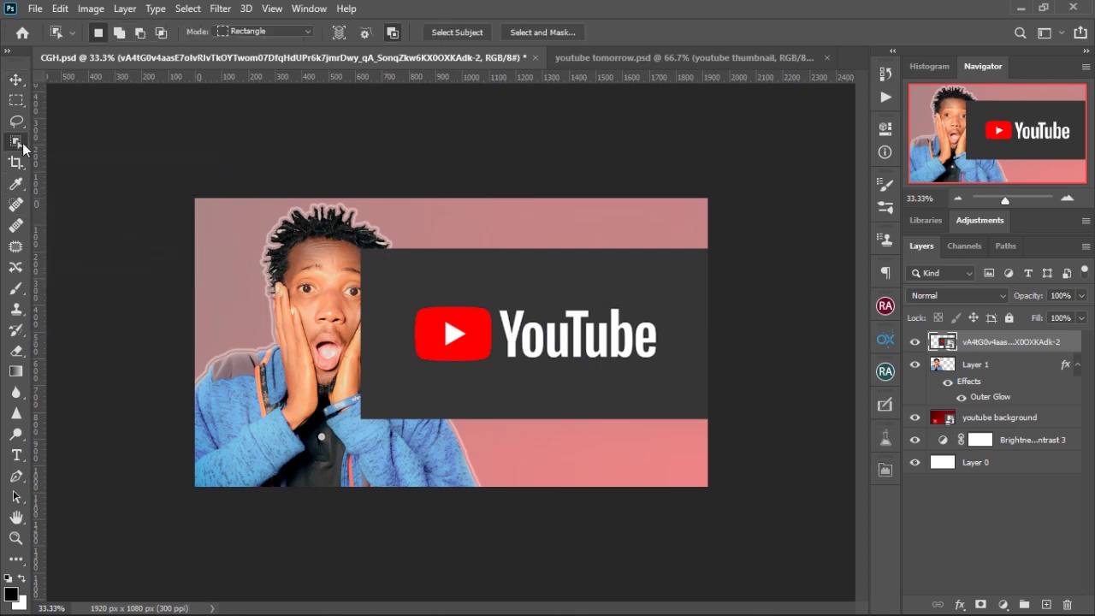
click(458, 31)
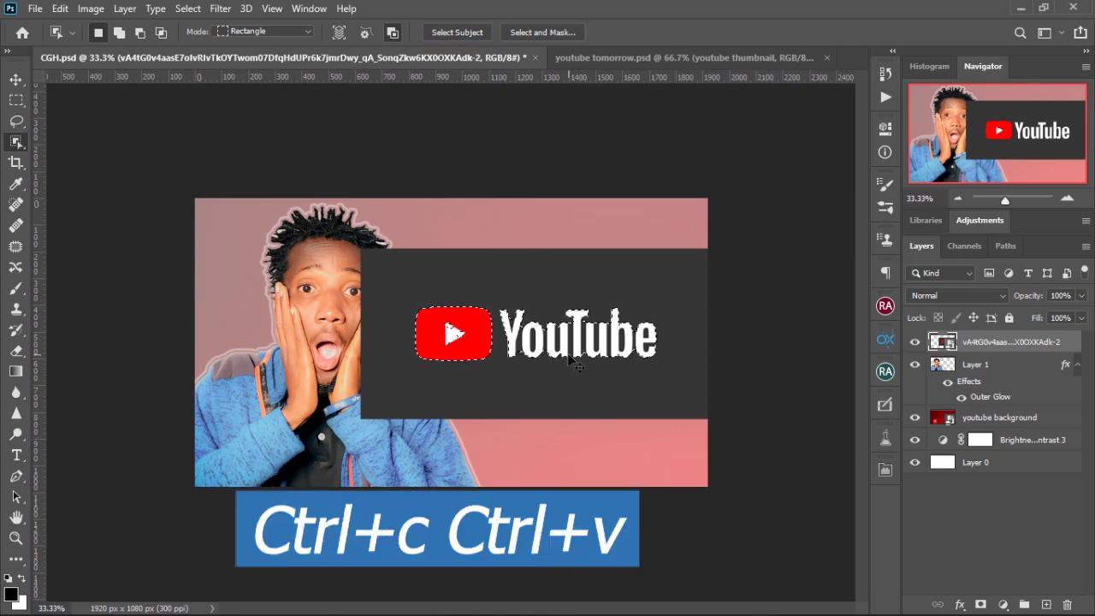
key(ctrl+c)
key(ctrl+v)
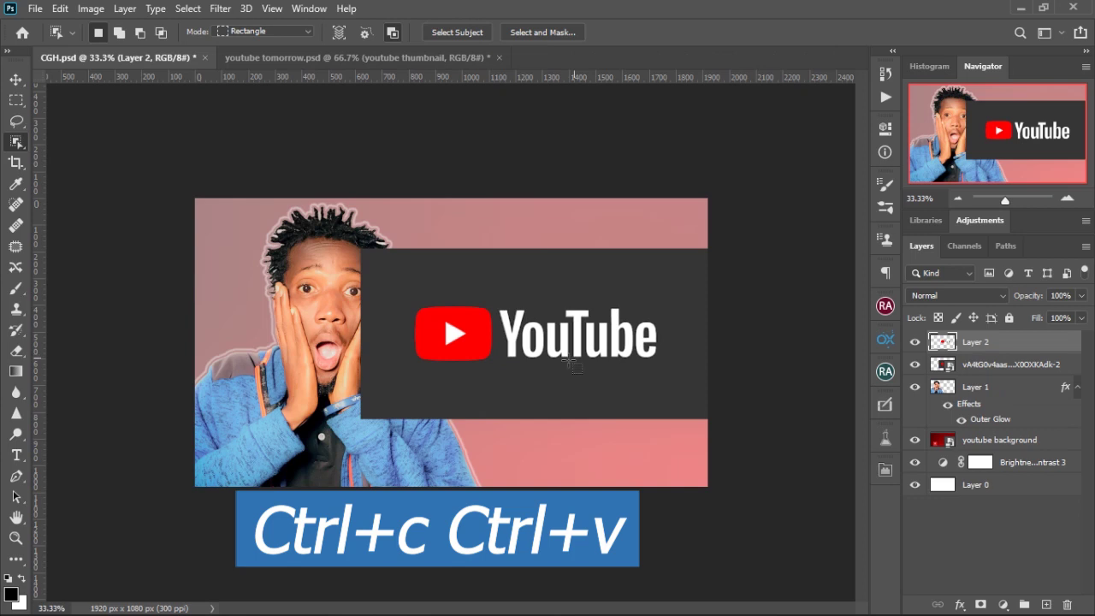
Delete the placed YouTube image layer with the dark background, beneath the copied logo.
key(v)
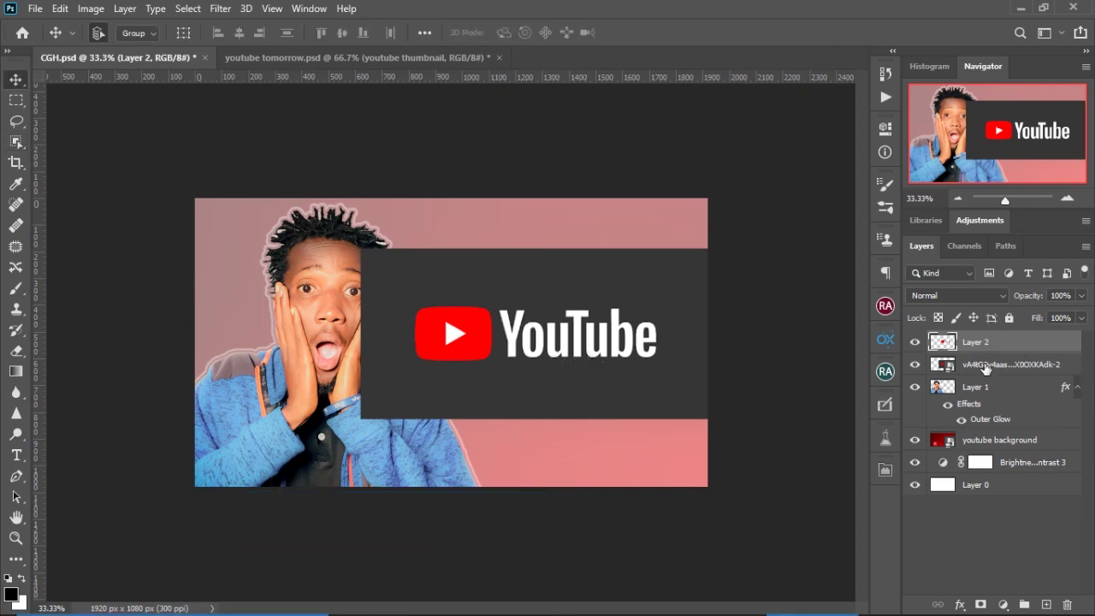
click(966, 374)
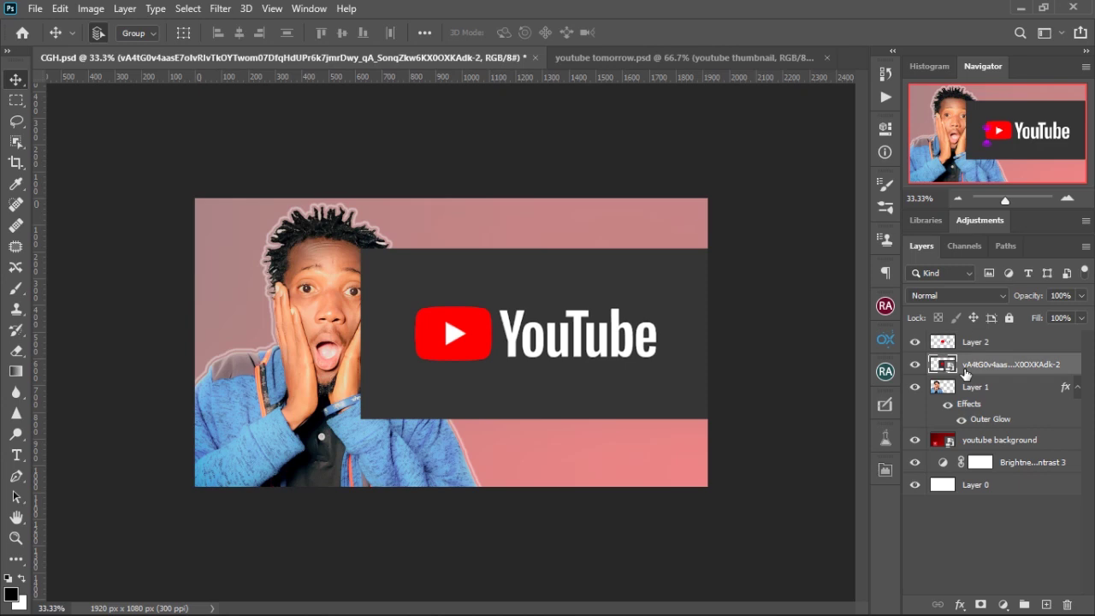
key(Delete)
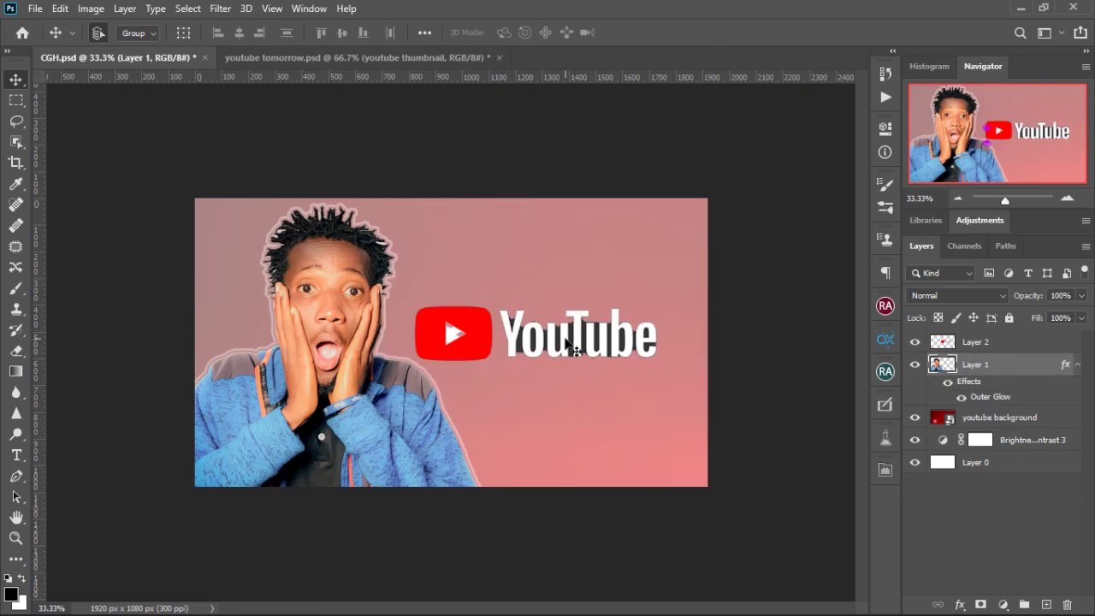
Enlarge the cut-out YouTube logo to about 173% and stack the man's Layer 1 above it.
drag(571, 347, 584, 374)
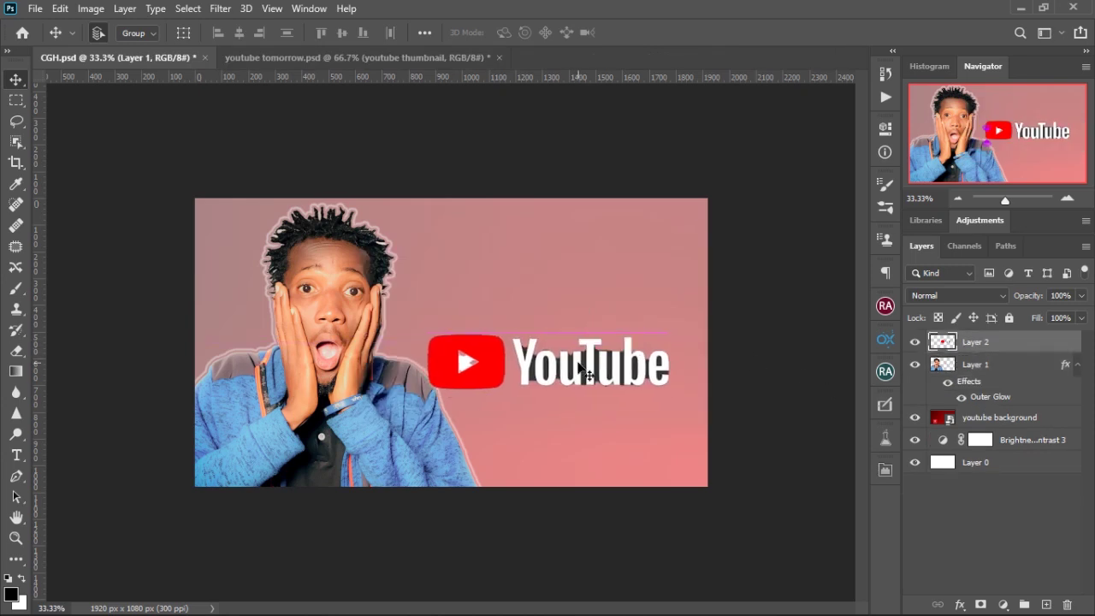
click(182, 34)
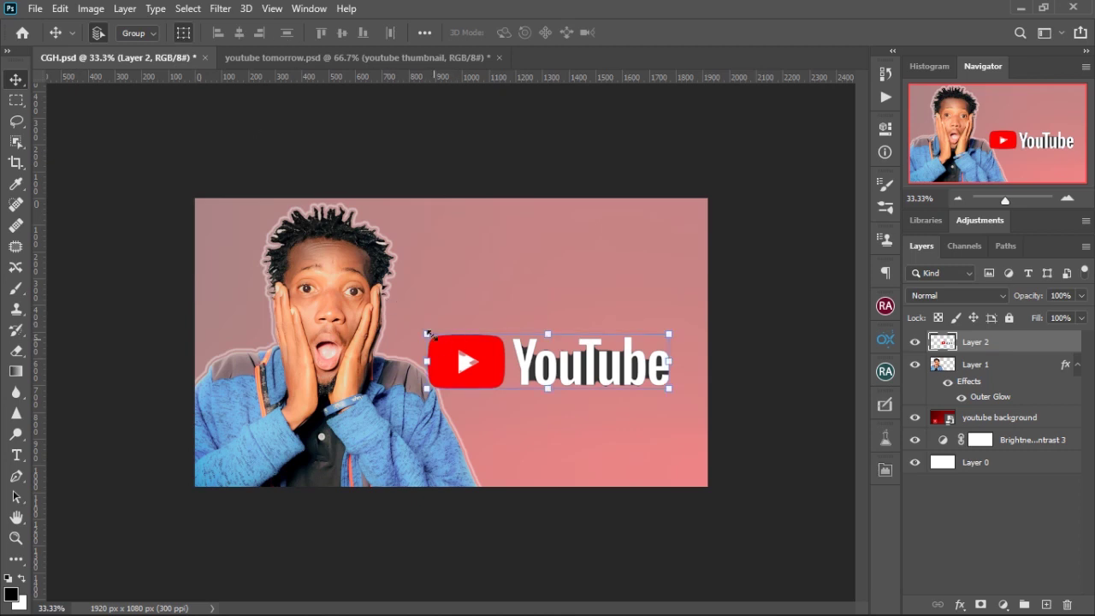
drag(427, 333, 251, 289)
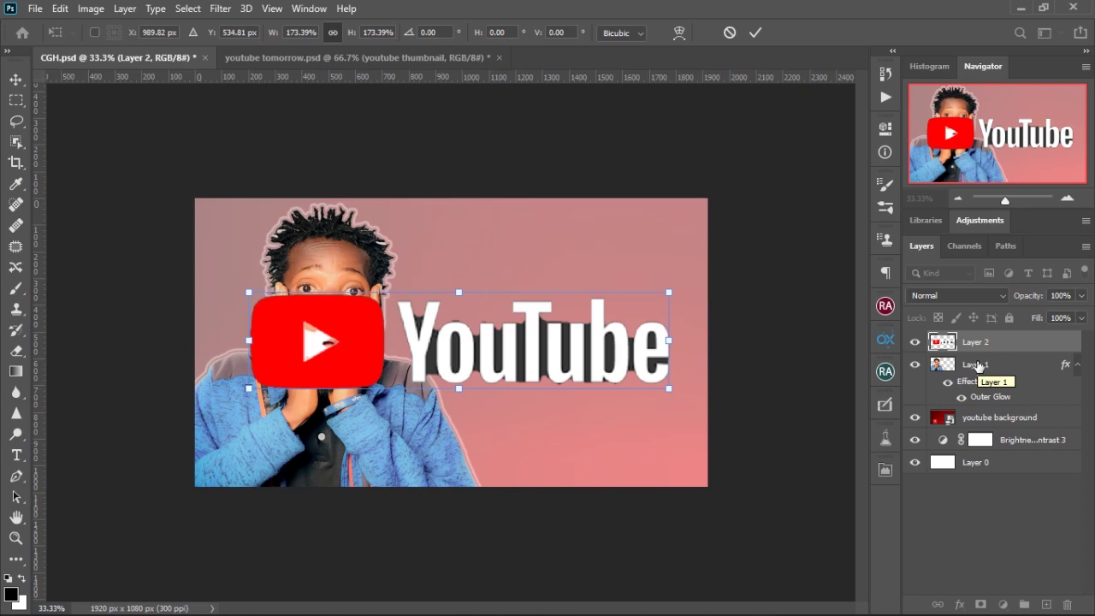
drag(964, 370, 986, 342)
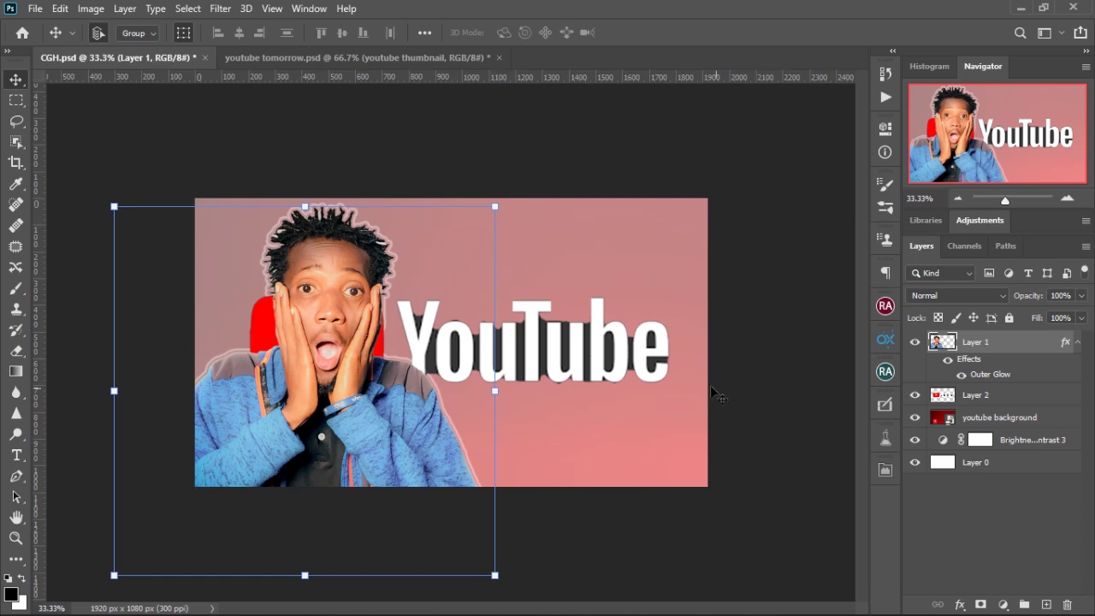
Scale the logo on Layer 2 to about 99% width and stretch its height to about 157%.
click(565, 339)
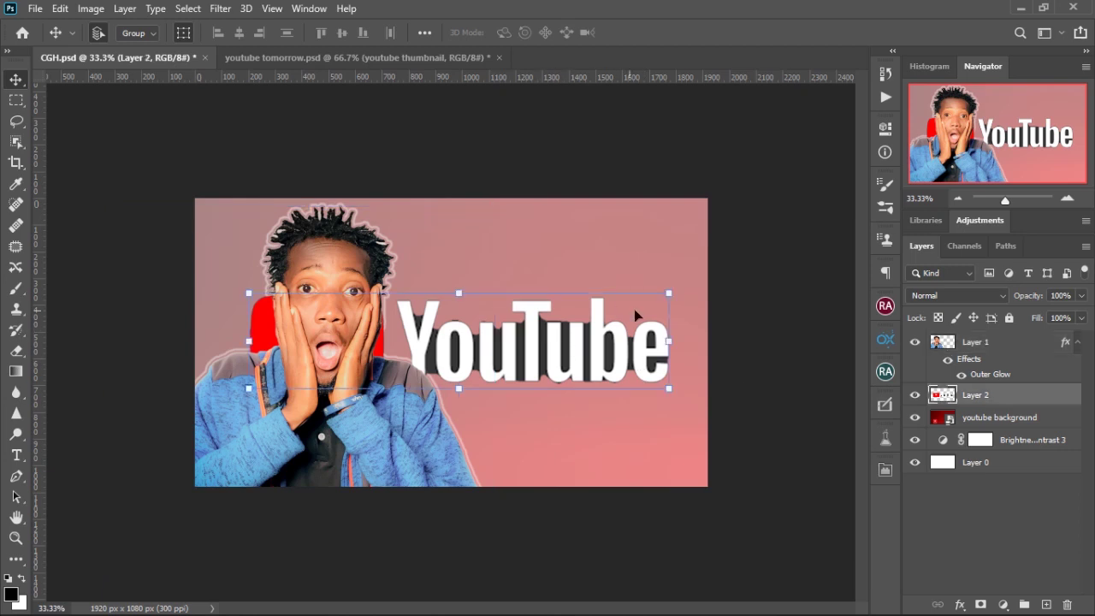
mouse_move(671, 288)
mouse_down()
mouse_move(699, 278)
mouse_move(665, 287)
mouse_up()
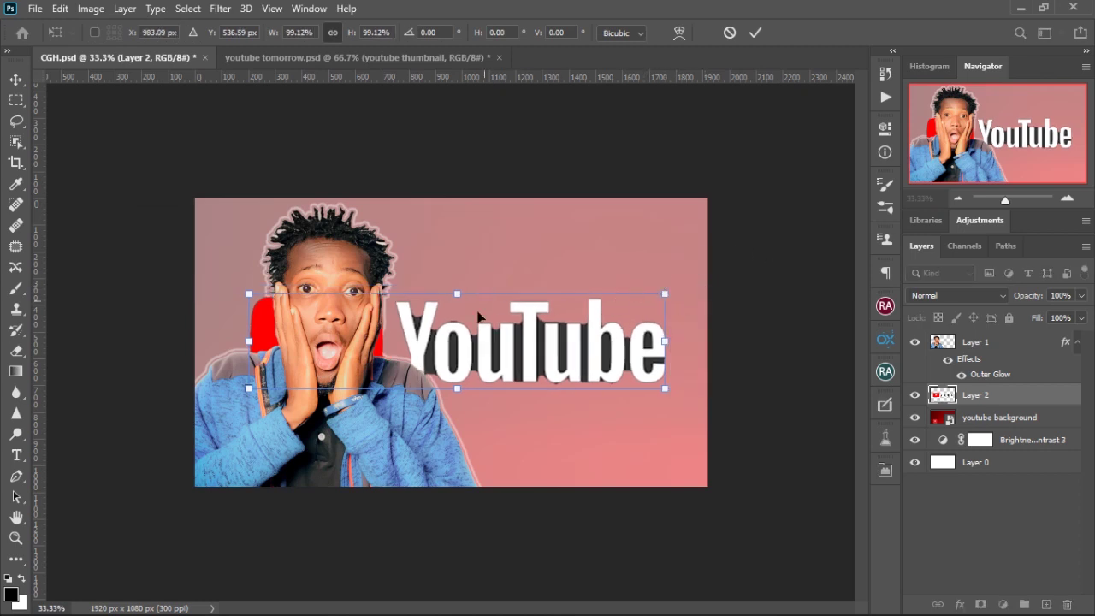
drag(459, 293, 461, 270)
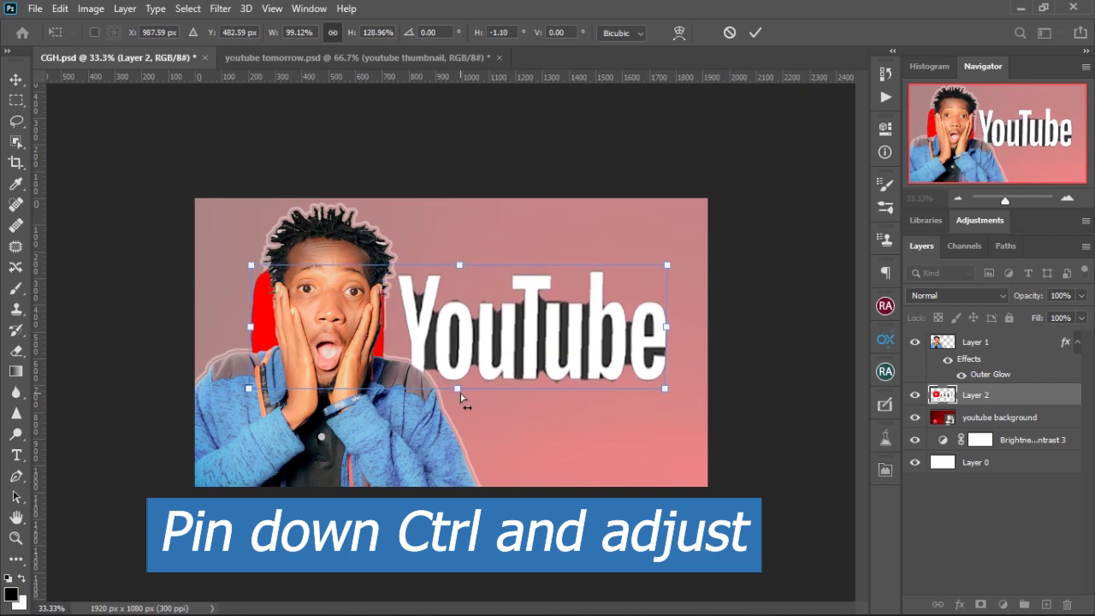
drag(461, 393, 461, 420)
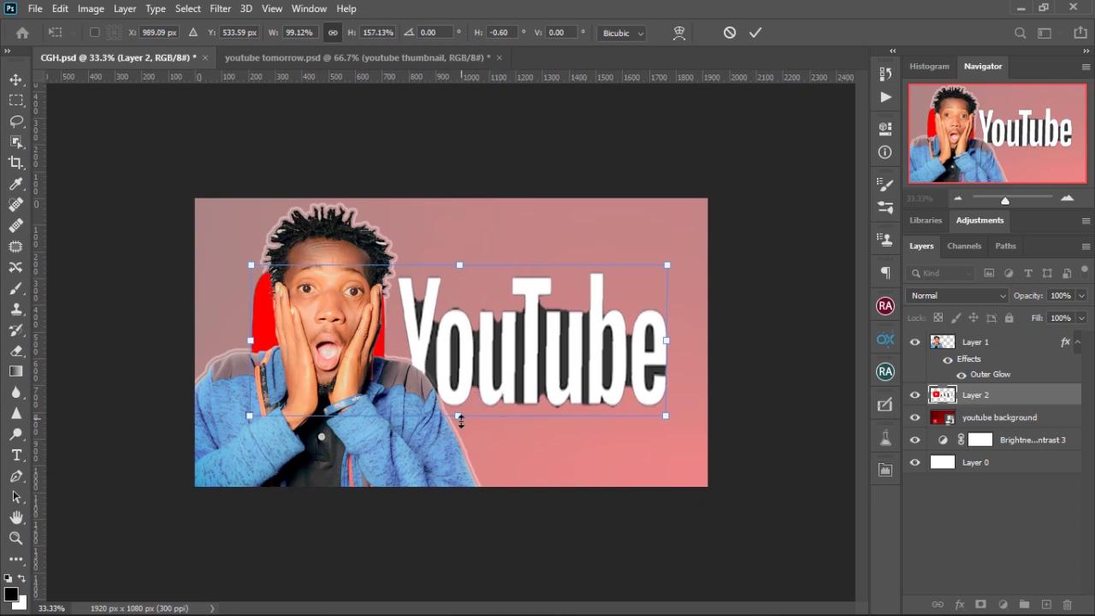
click(22, 79)
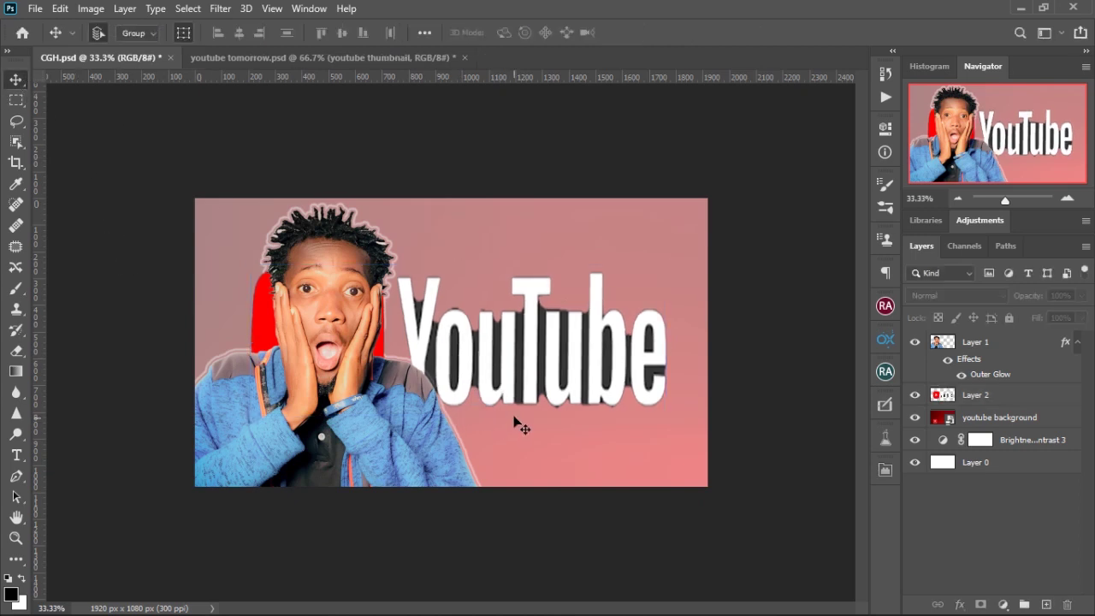
Reduce the stretched logo to about 95% and reposition it so the full word YouTube sits beside the man's face.
drag(530, 374, 576, 325)
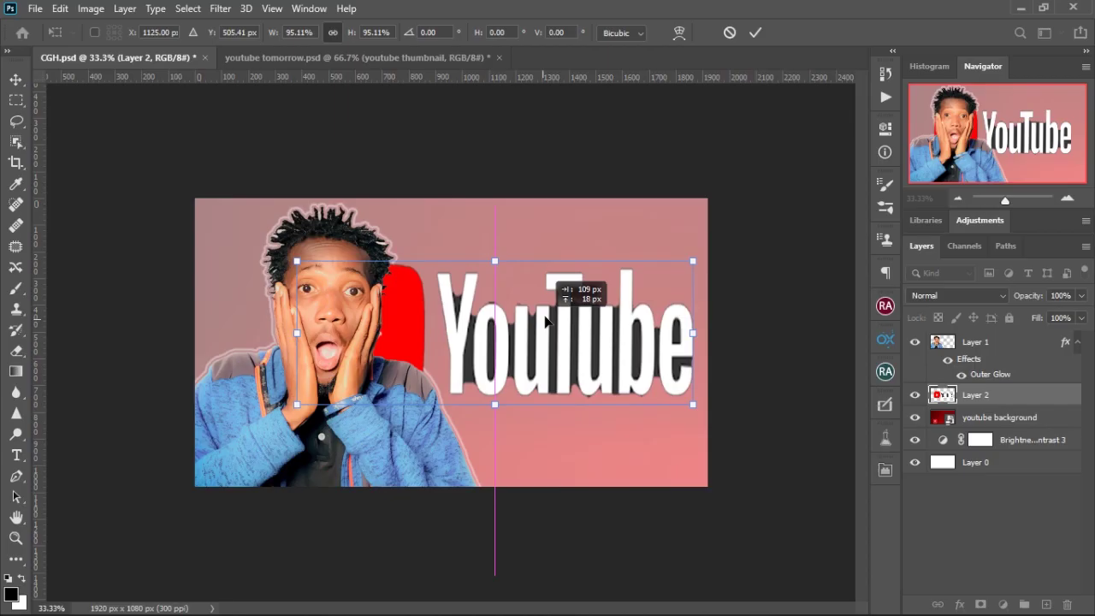
drag(557, 308, 531, 323)
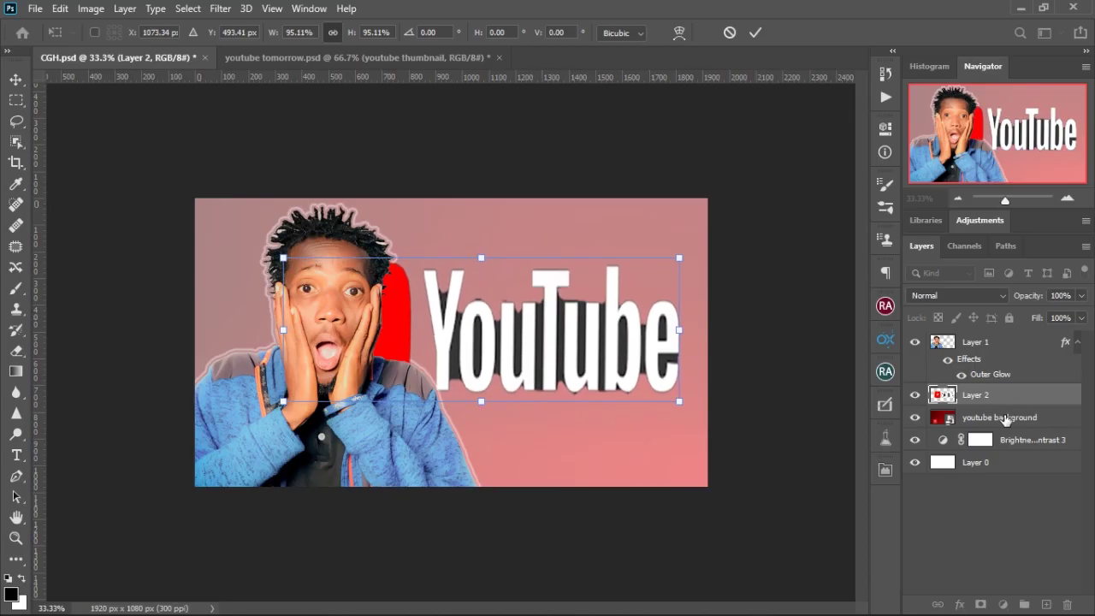
click(978, 396)
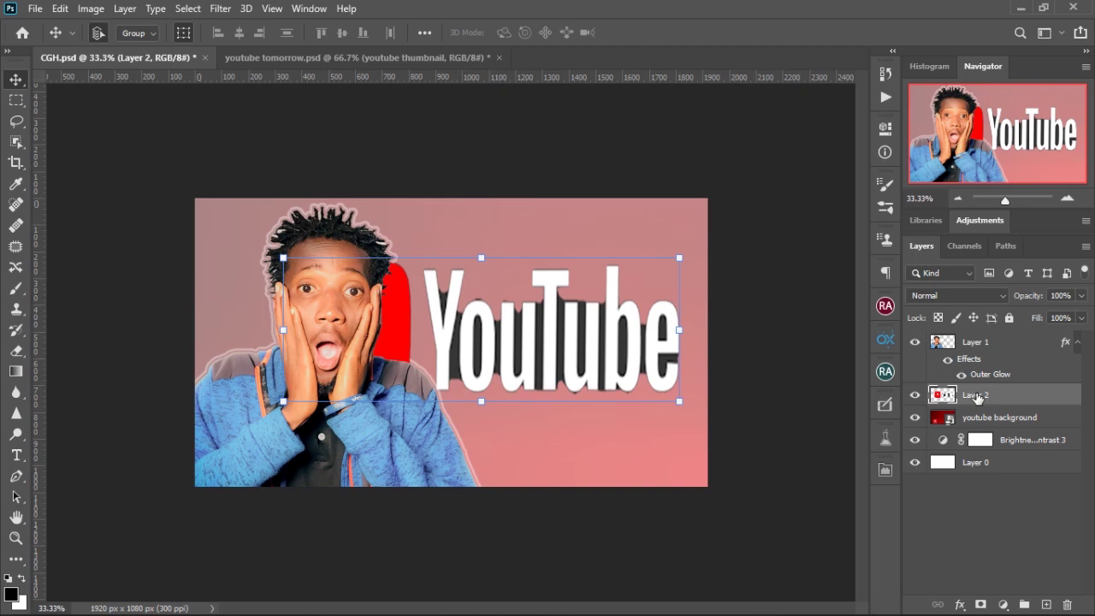
Turn on an Outer Glow in the blending options of the logo's Layer 2.
right_click(978, 399)
click(797, 24)
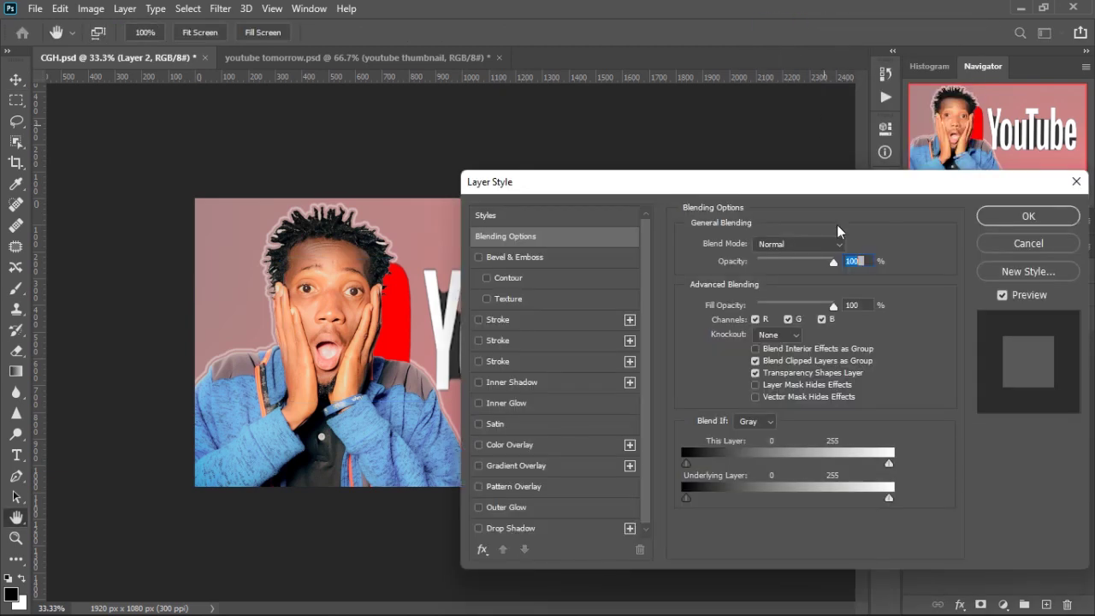
click(514, 508)
drag(547, 187, 743, 169)
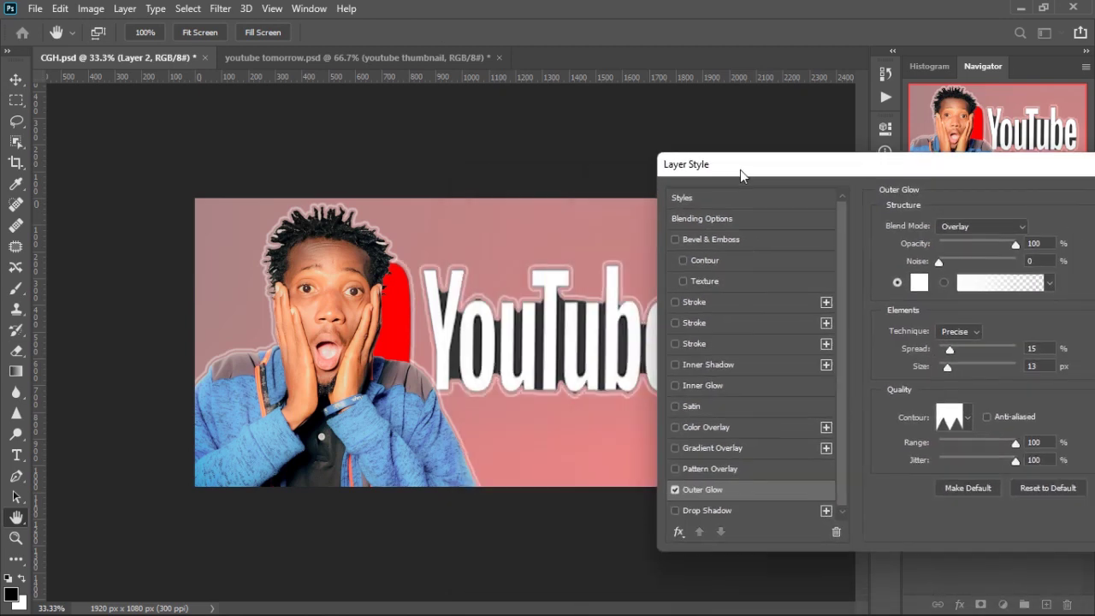
Set the logo's outer glow colour to red-orange (ff3300), trying black (000000) along the way.
click(918, 283)
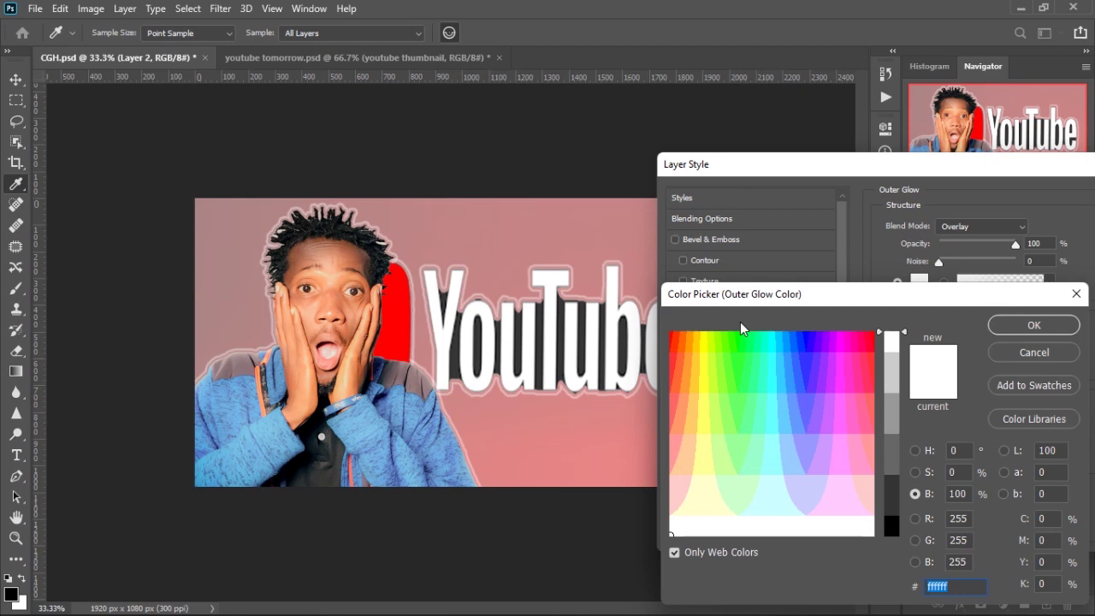
click(677, 344)
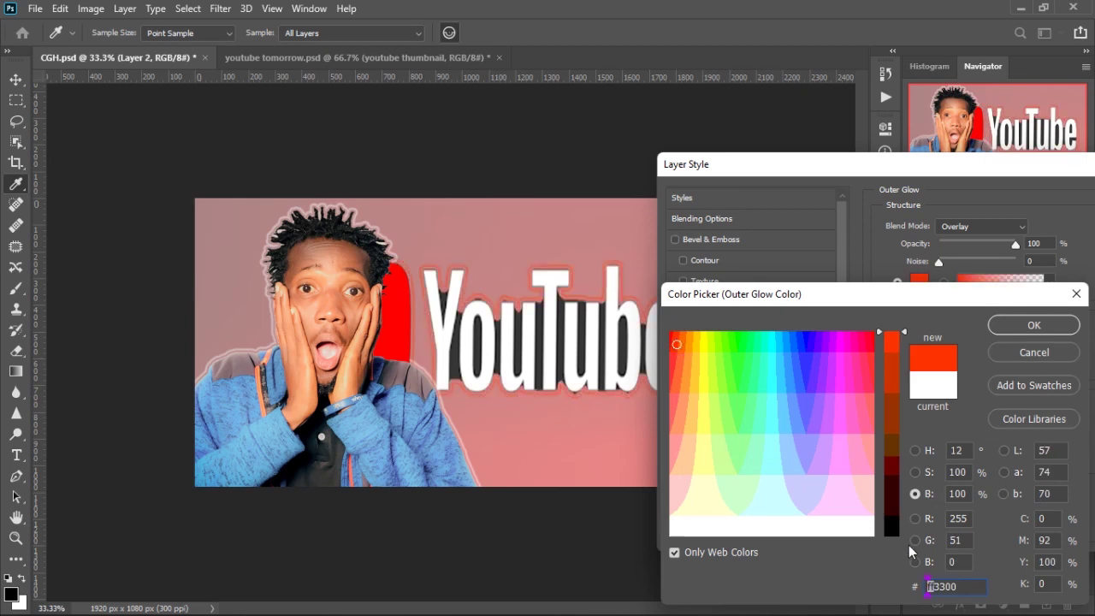
click(878, 524)
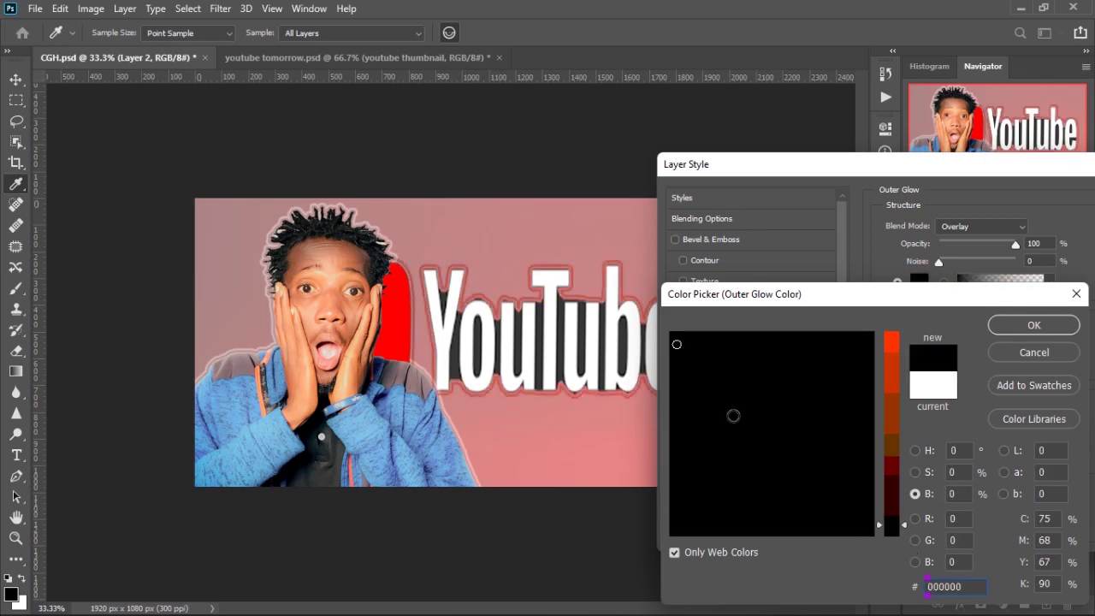
click(892, 347)
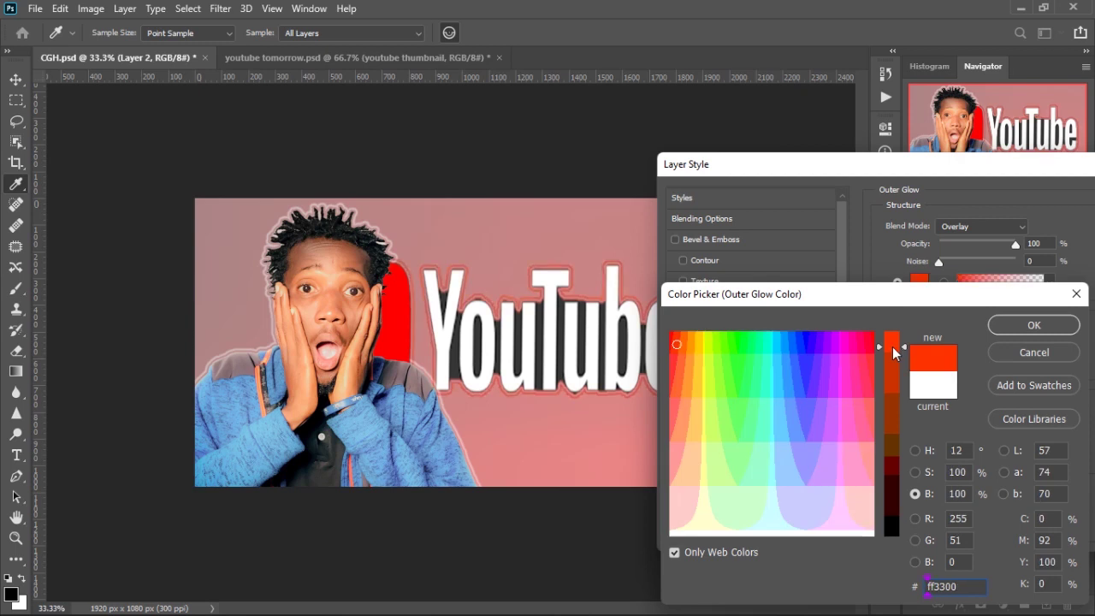
click(1031, 323)
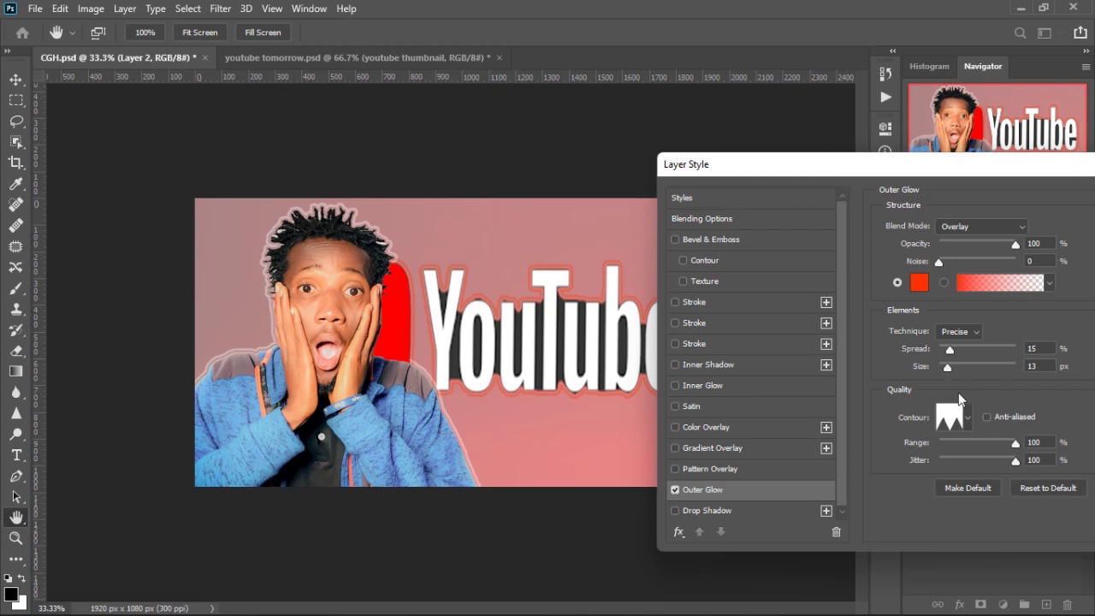
Choose the rounded-steps-shaped contour for the logo's outer glow, set its size to 10 px and apply the layer style.
click(966, 427)
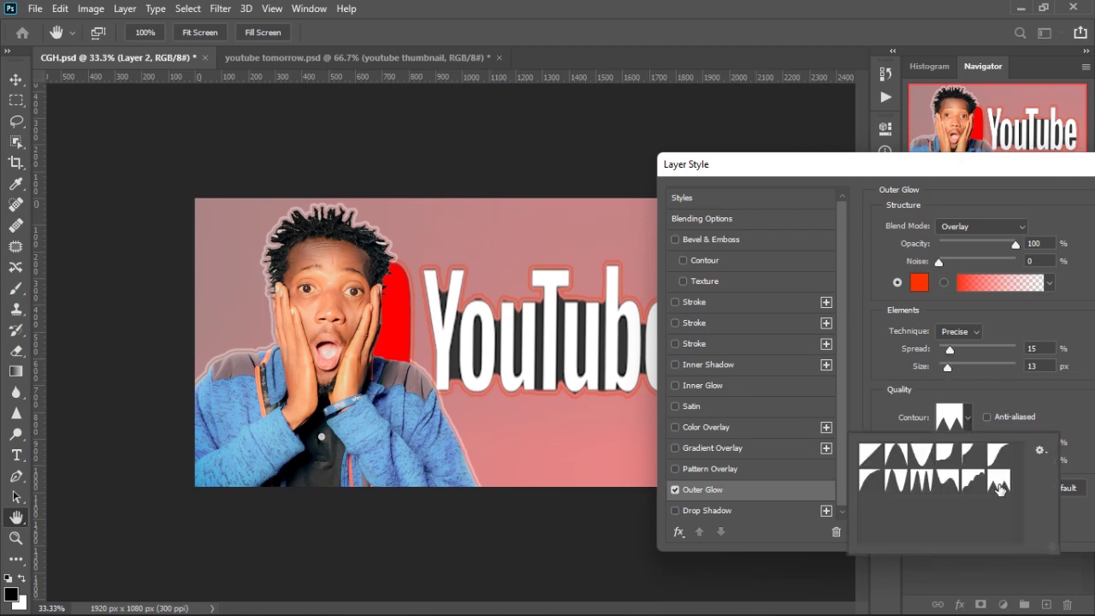
click(968, 485)
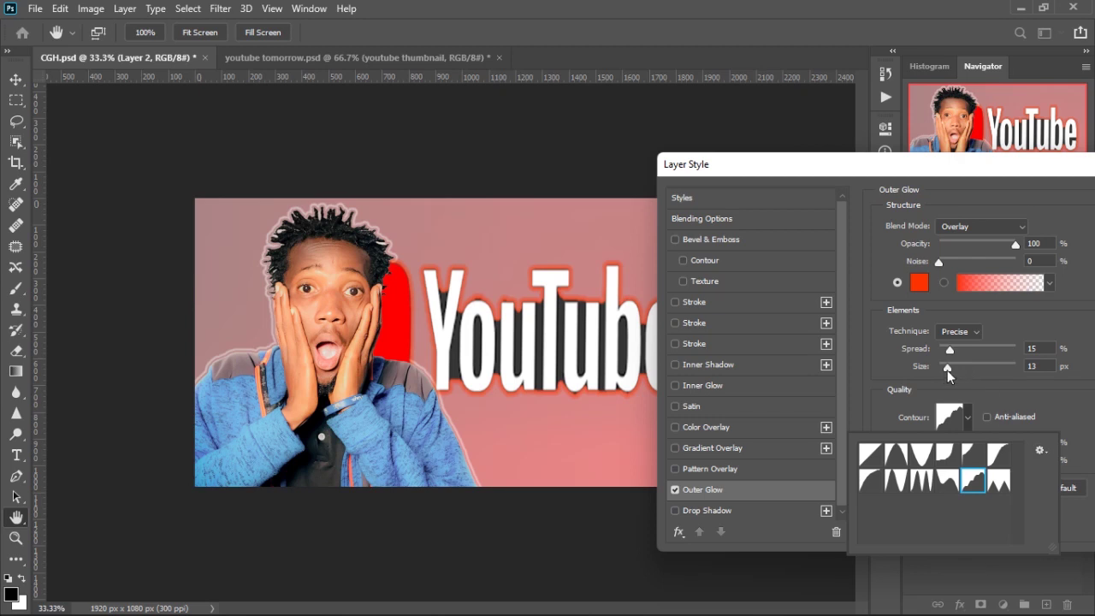
click(947, 370)
mouse_move(948, 367)
mouse_down()
mouse_move(963, 364)
mouse_move(947, 367)
mouse_up()
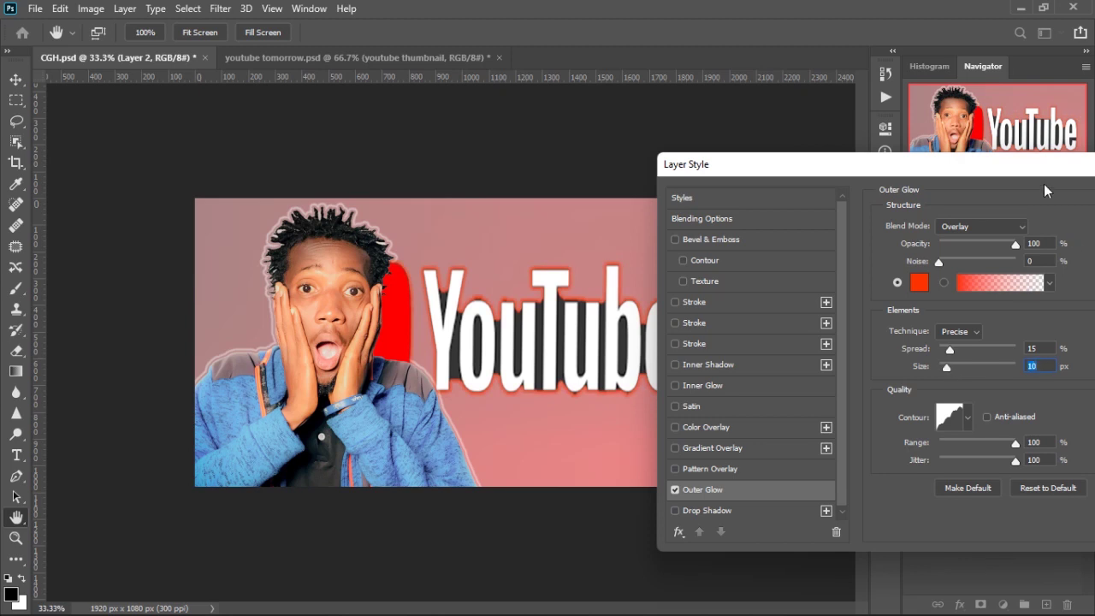
drag(1036, 174, 738, 154)
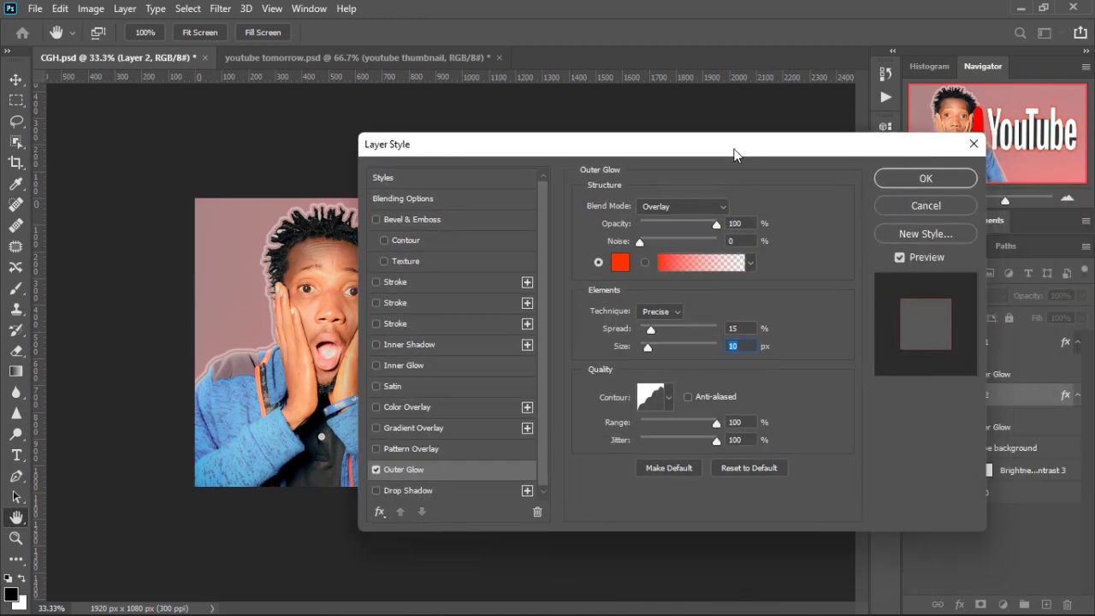
click(924, 179)
Move the glowing YouTube logo slightly lower on the canvas.
click(556, 240)
click(109, 304)
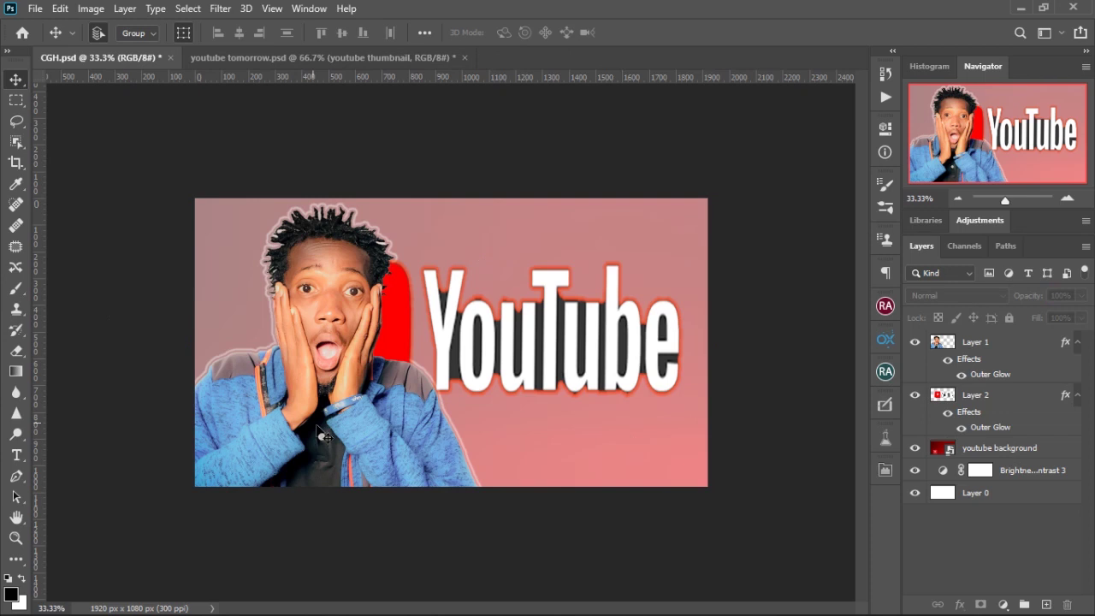
drag(539, 363, 556, 410)
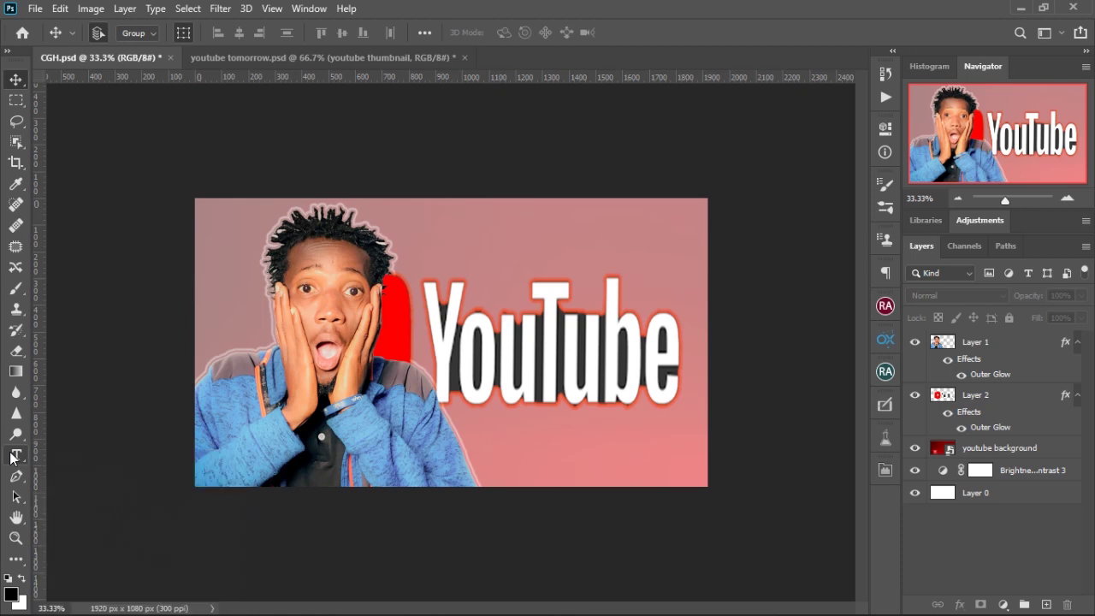
Add the horizontal text "DESIGN A" in capitals above the YouTube logo and select all of it.
click(15, 455)
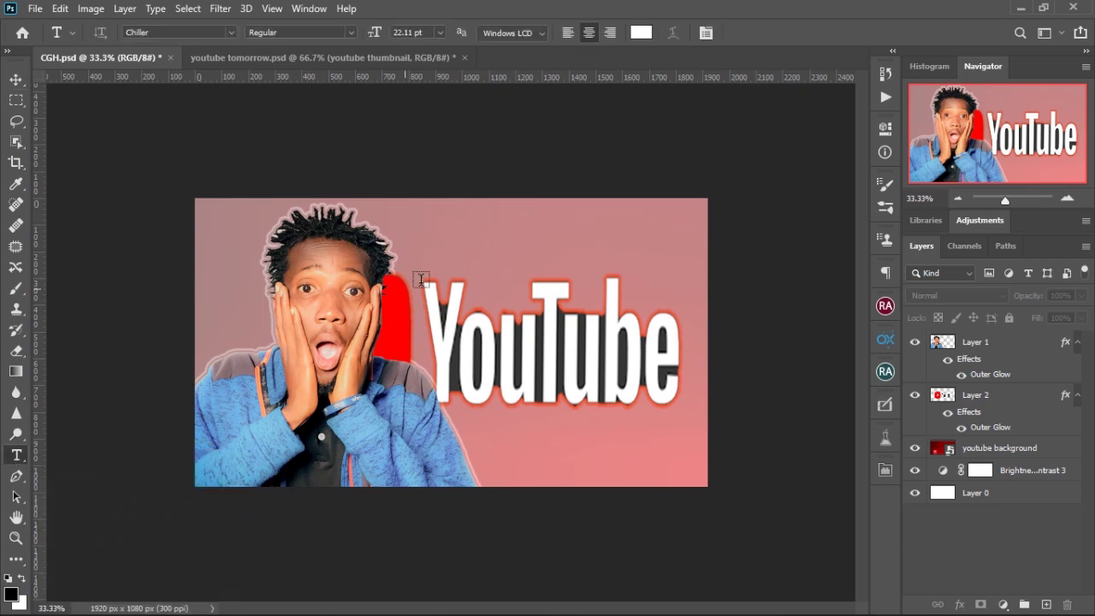
click(464, 226)
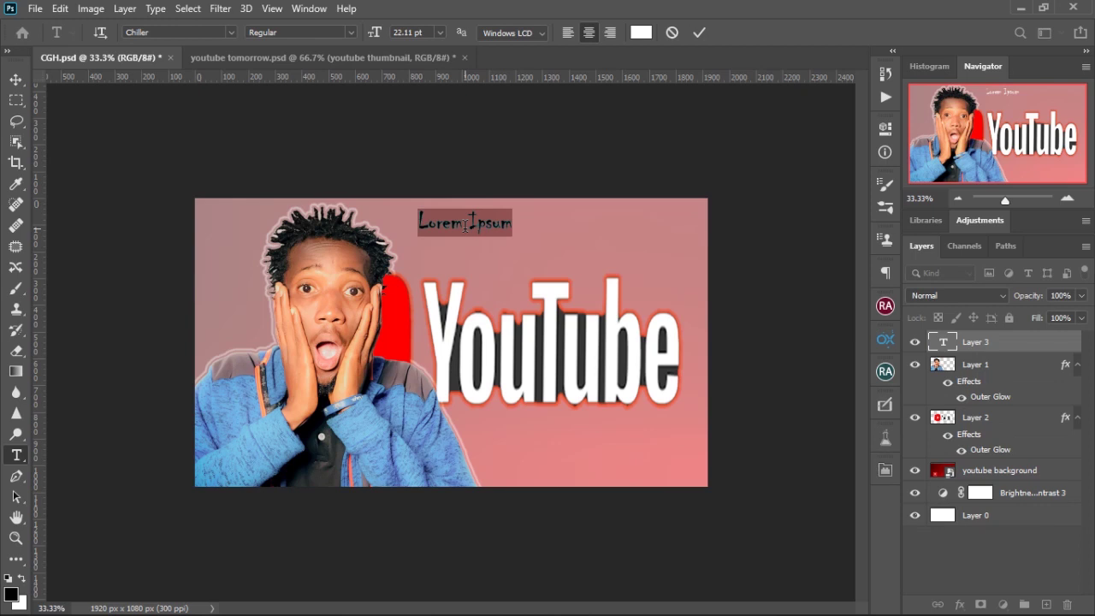
text(de)
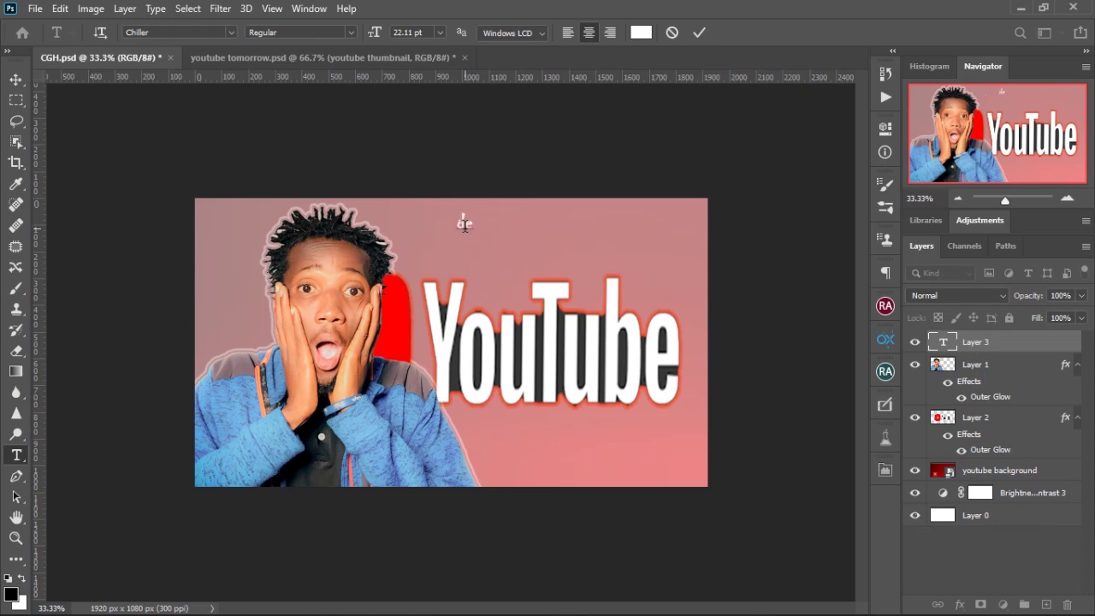
text(sign a)
key(BackSpace)
key(BackSpace)
key(BackSpace)
key(BackSpace)
key(BackSpace)
key(BackSpace)
key(BackSpace)
key(BackSpace)
text(DESIGN A)
triple_click(456, 221)
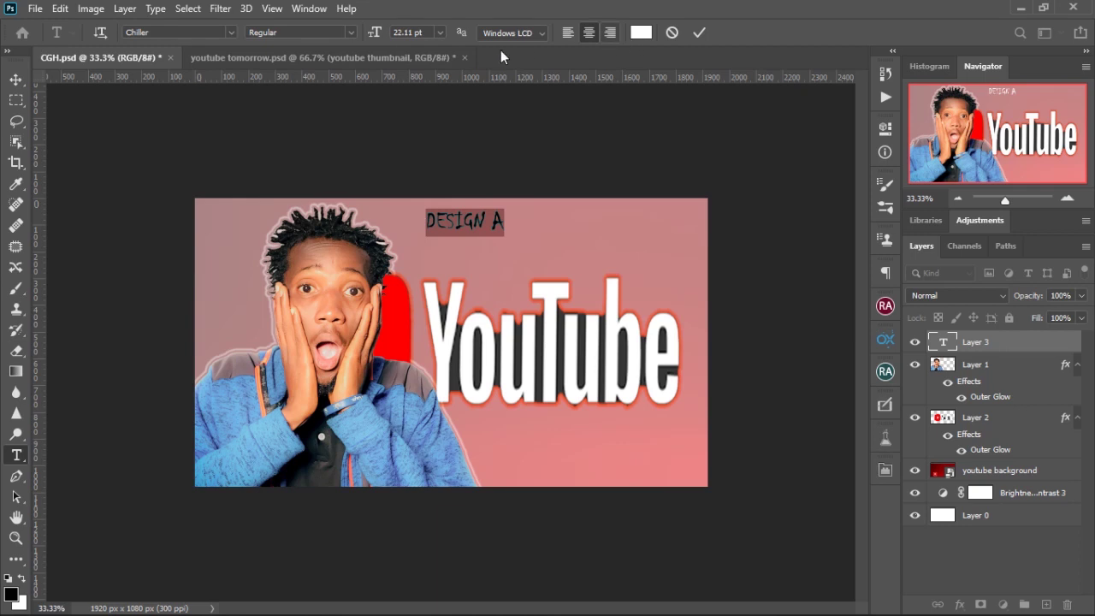
Set the font of the "DESIGN A" text to Eras Bold ITC and commit the text.
click(230, 34)
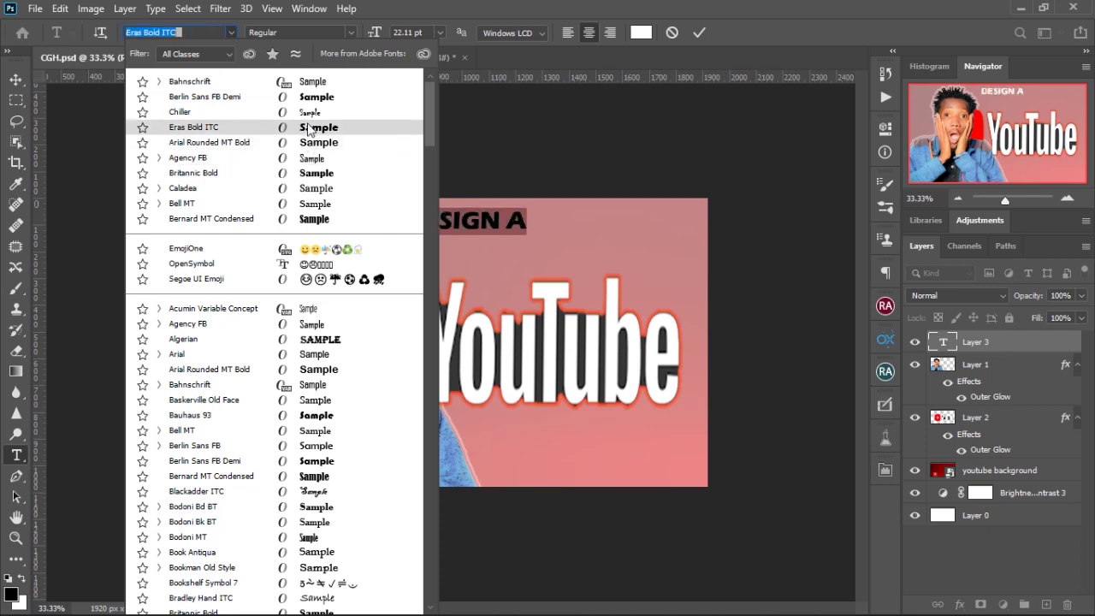
click(310, 129)
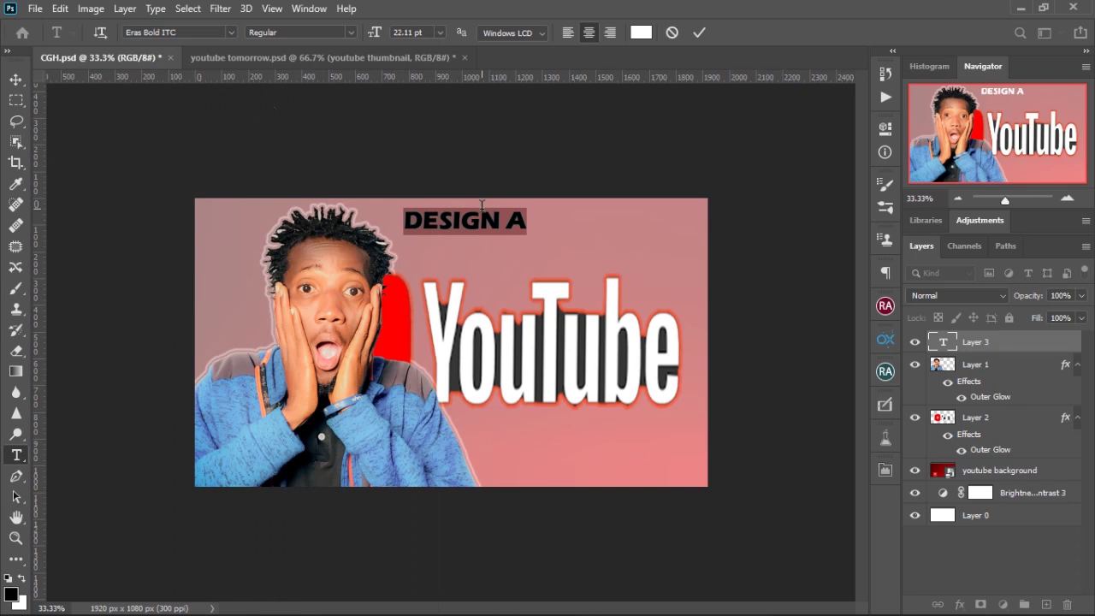
click(17, 81)
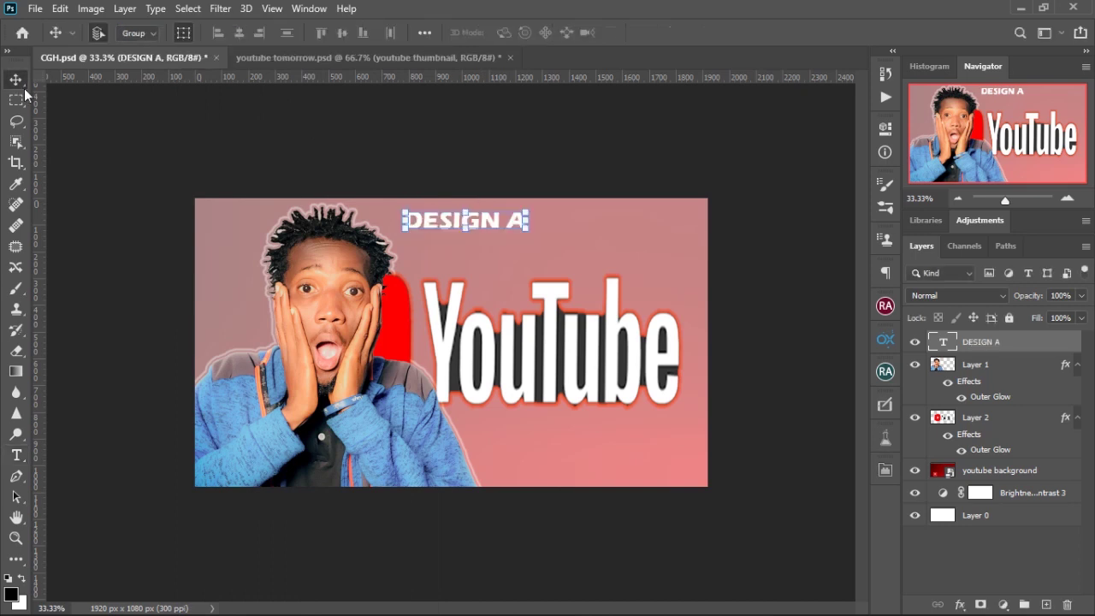
Scale the "DESIGN A" text to about 184% and position it just above the YouTube logo, aligned with its left edge.
drag(527, 231, 626, 291)
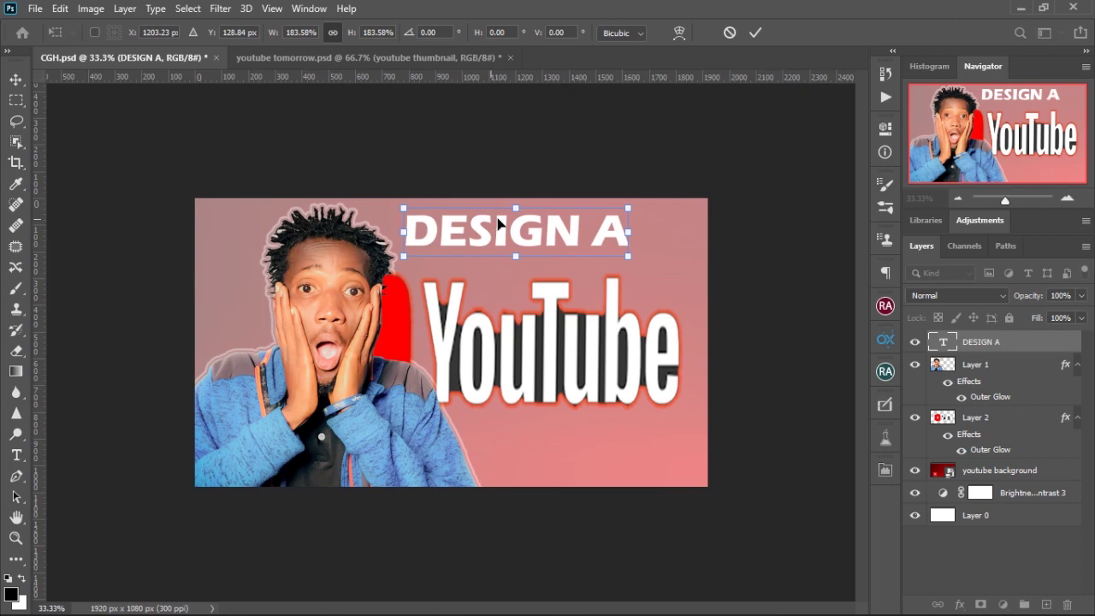
drag(490, 225, 510, 242)
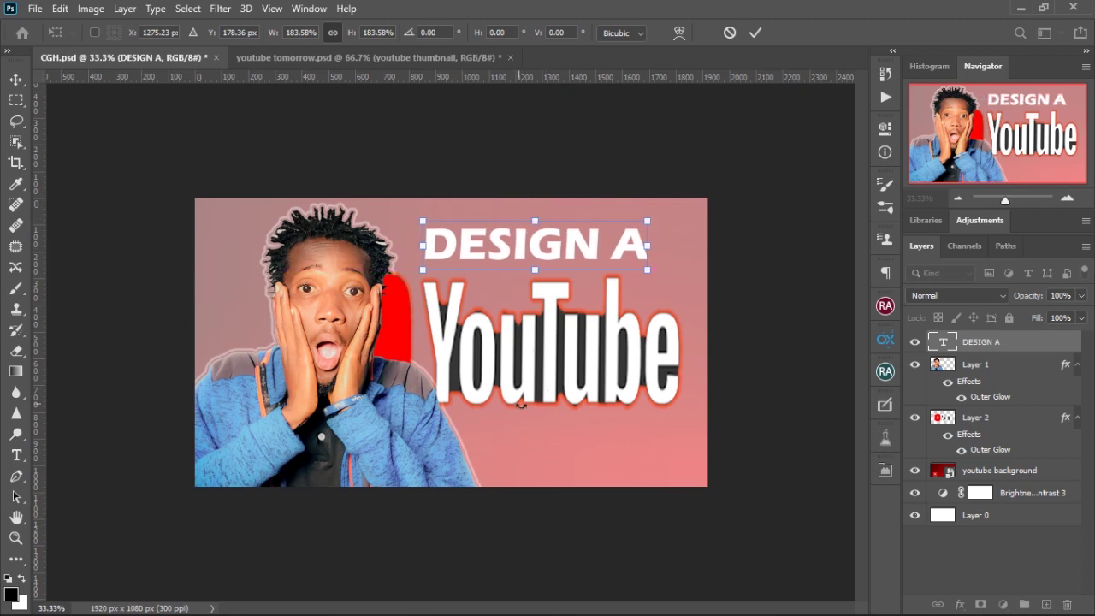
click(15, 80)
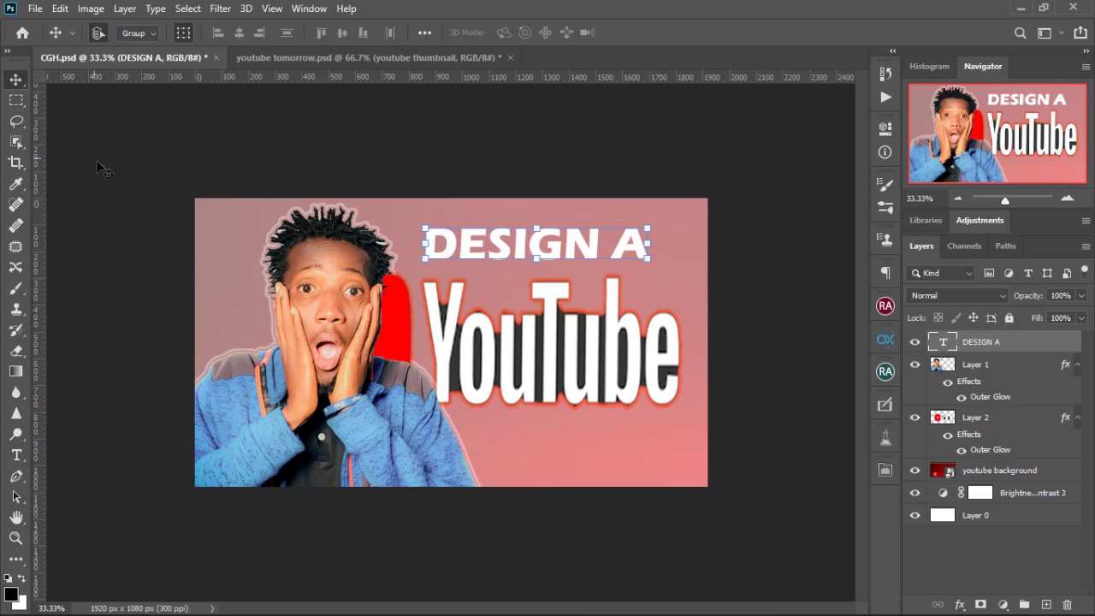
click(103, 149)
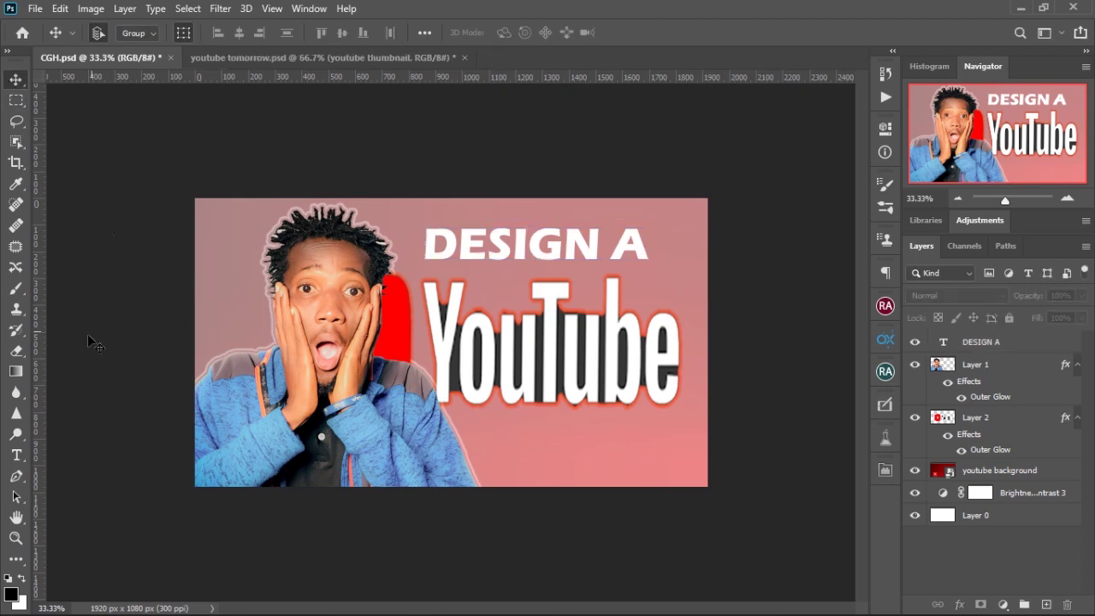
Add the horizontal text "THUMBNAIL" in capitals and enlarge it to sit centred below the YouTube logo.
click(18, 455)
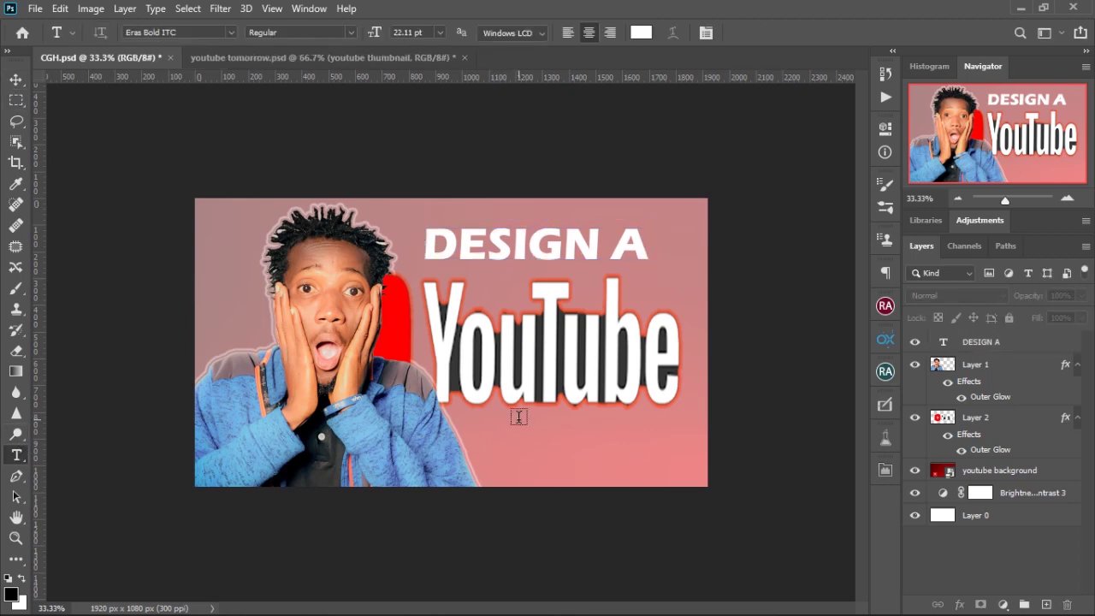
click(490, 439)
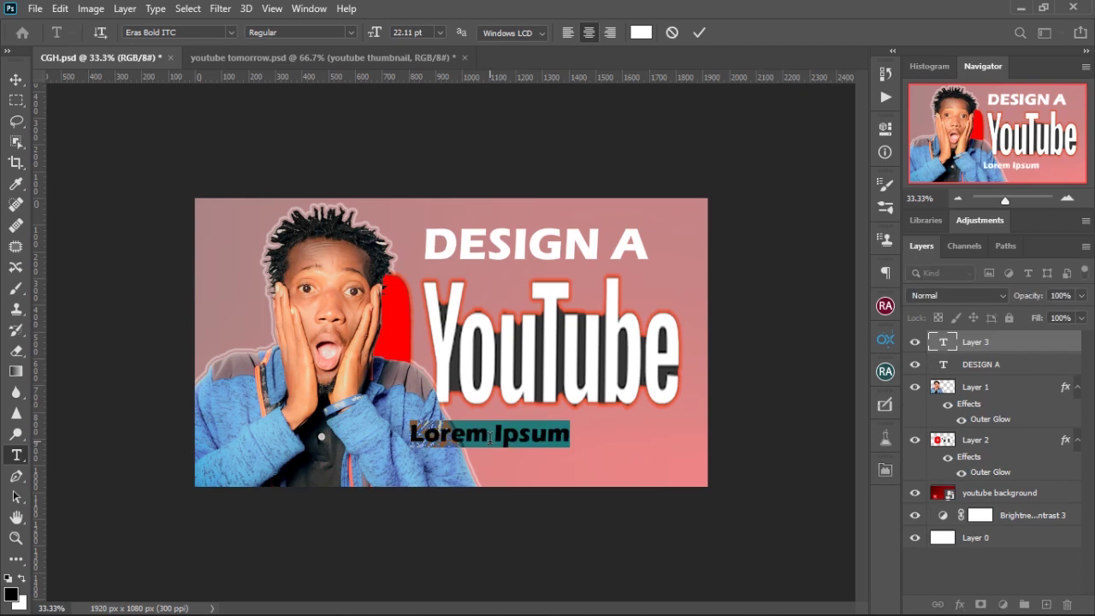
text(THUMBNAIL)
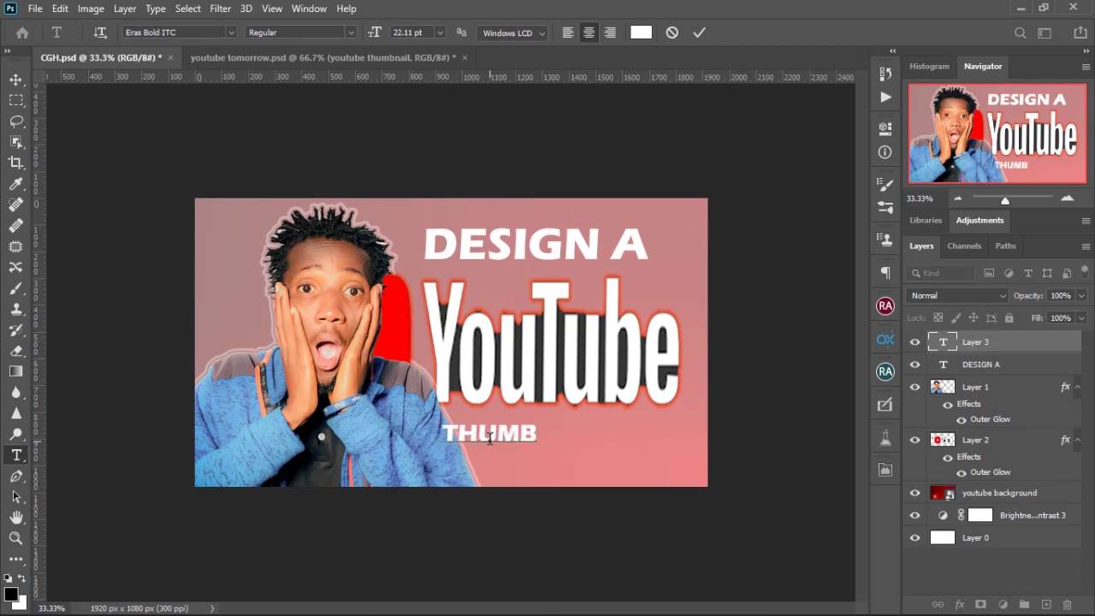
key(ctrl+Return)
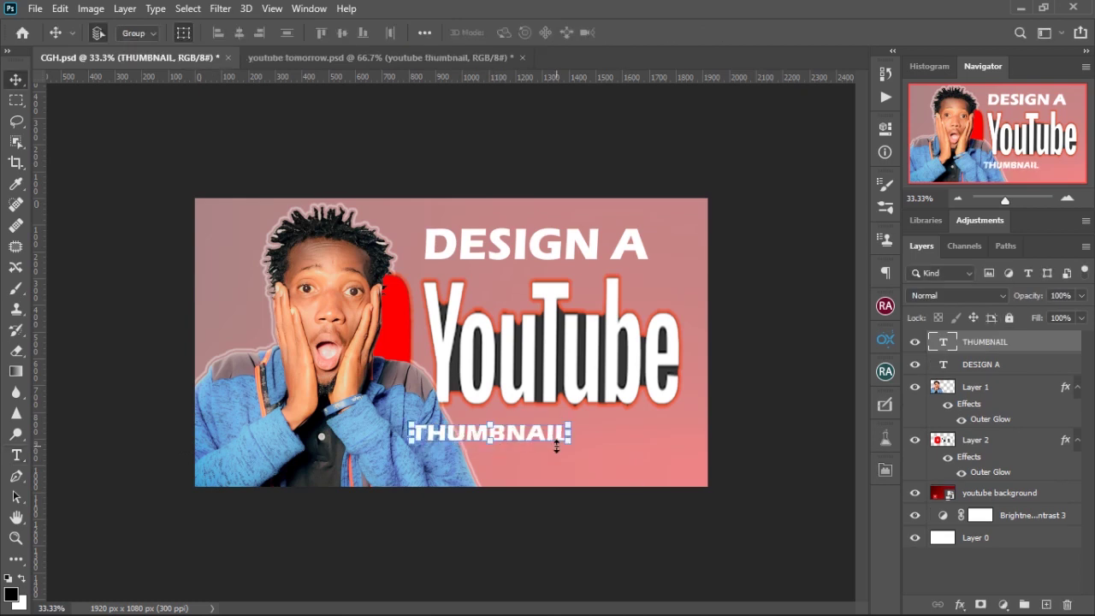
mouse_move(556, 447)
mouse_down()
mouse_move(532, 426)
mouse_move(544, 430)
mouse_up()
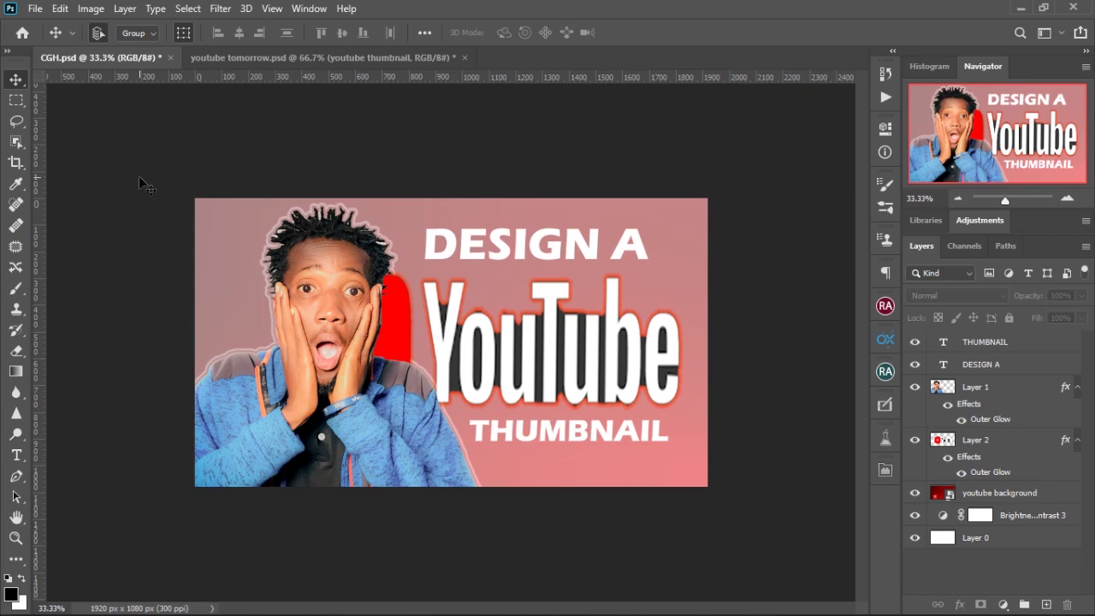
Open the blending options of the "THUMBNAIL" text layer, enable a stroke and show its settings.
click(574, 430)
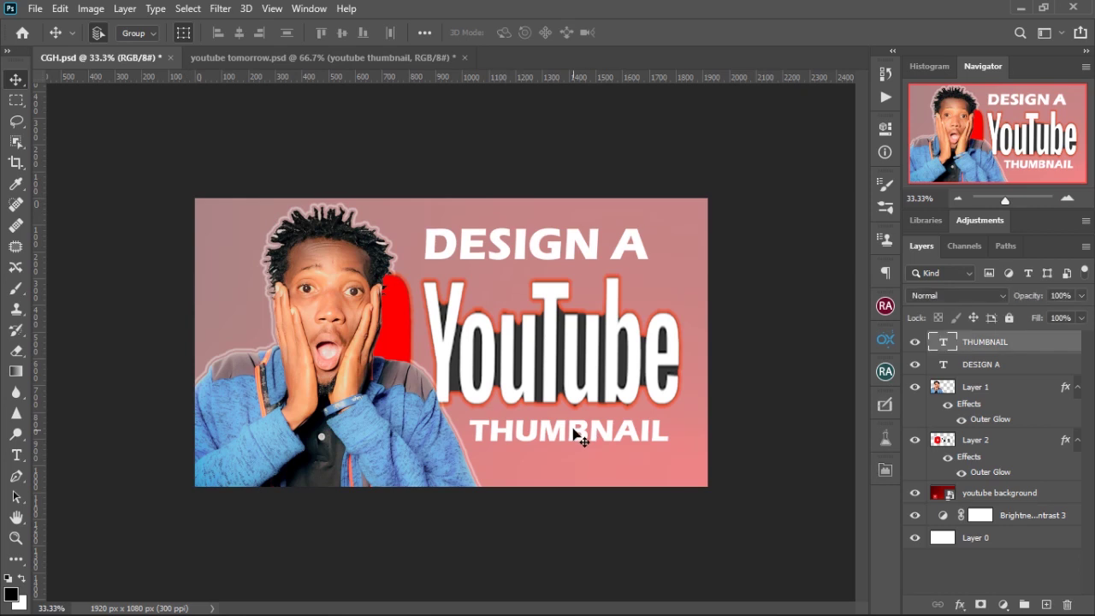
right_click(1026, 341)
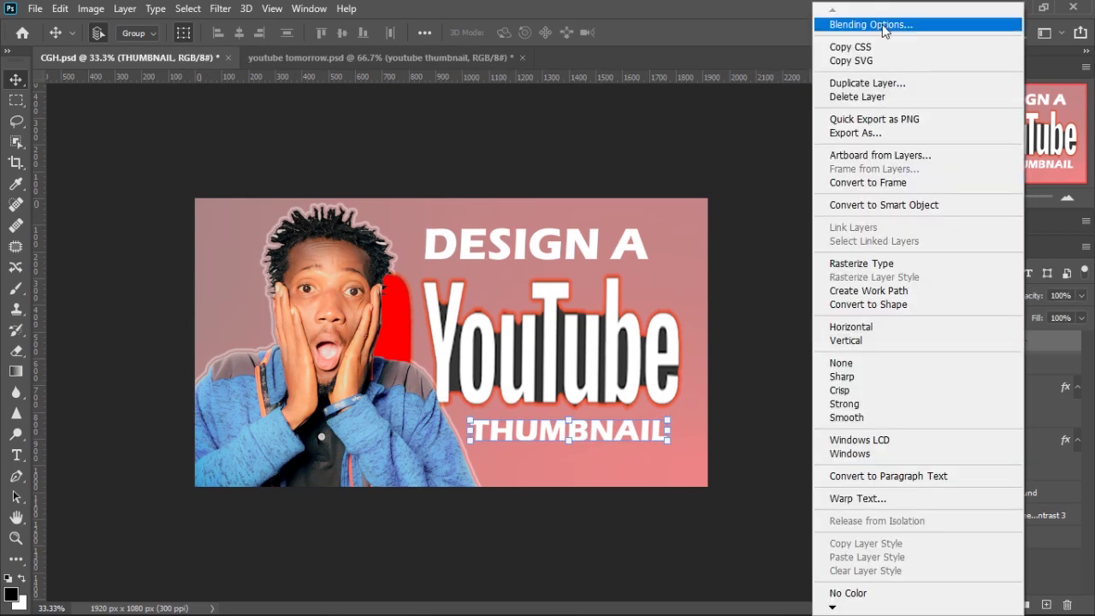
click(884, 27)
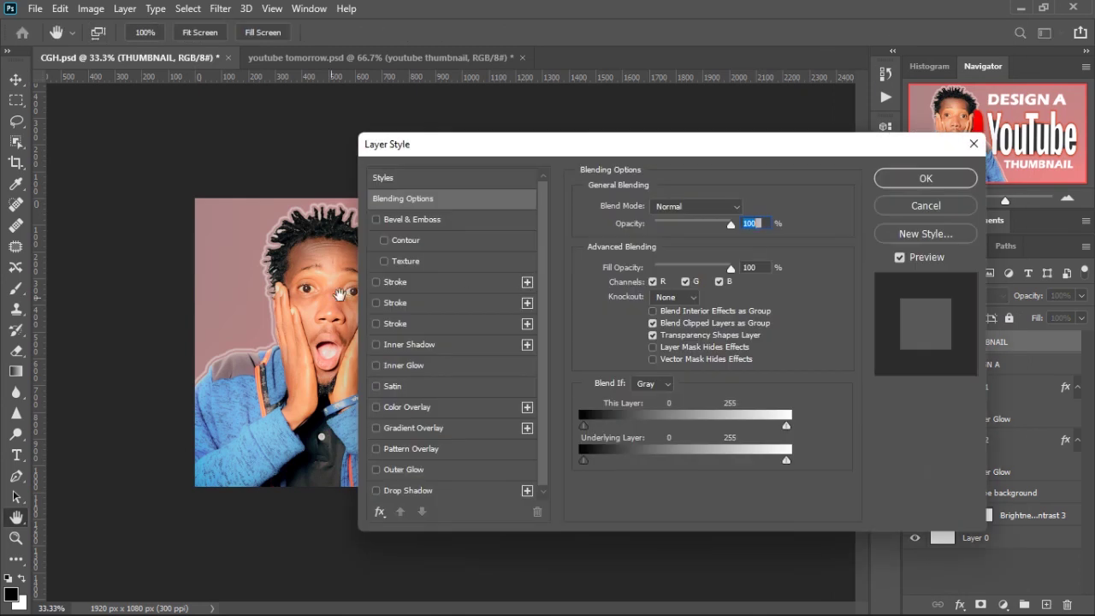
click(376, 282)
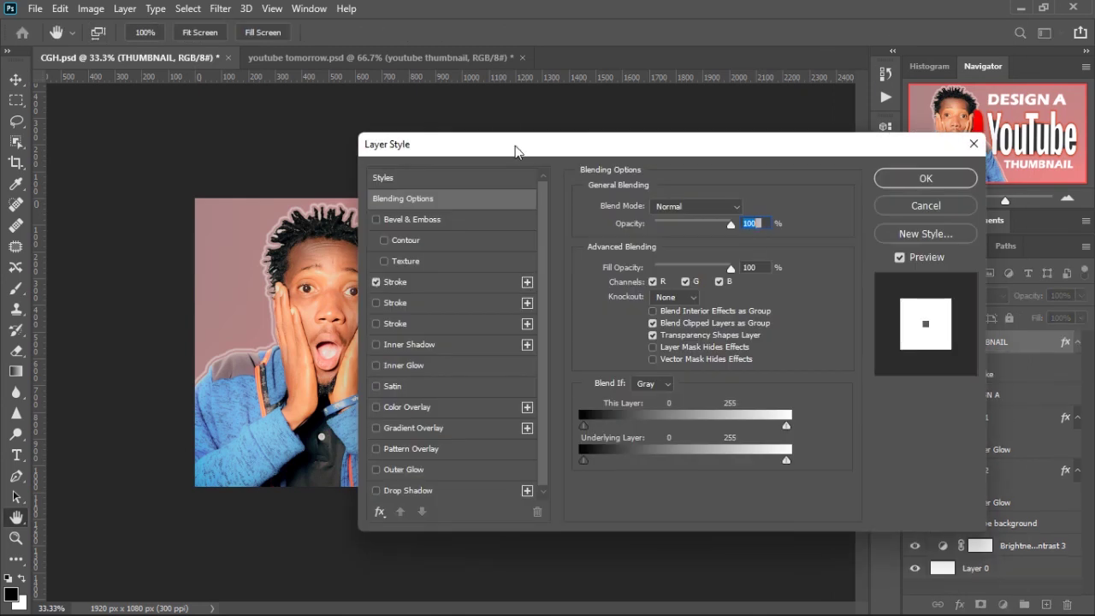
drag(515, 150, 600, 135)
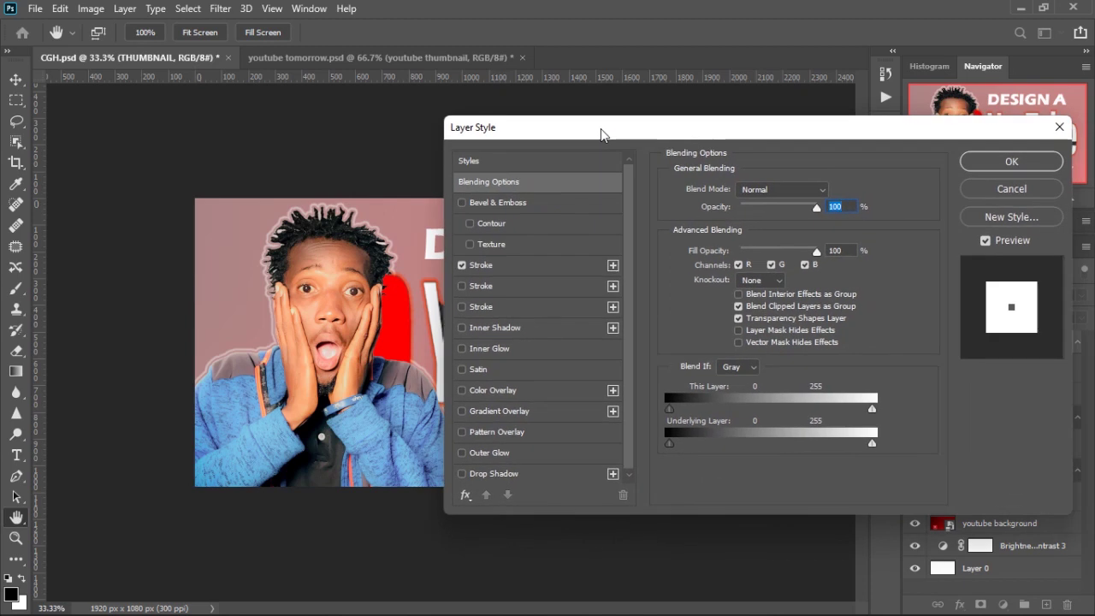
click(481, 265)
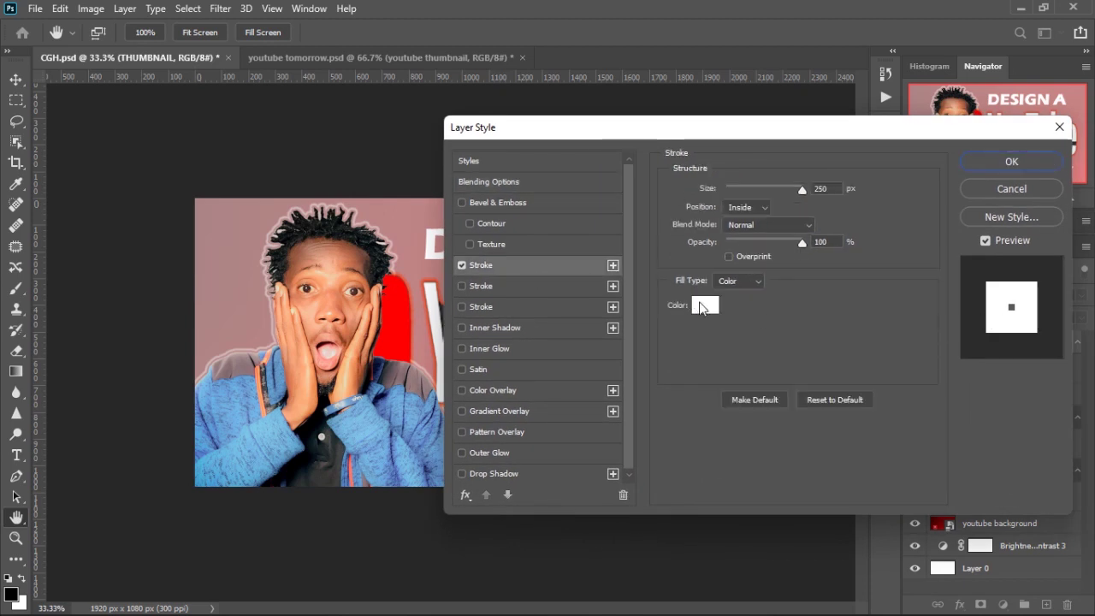
Set the stroke colour to red (ff0000) and move the Layer Style dialog clear of the text.
click(701, 306)
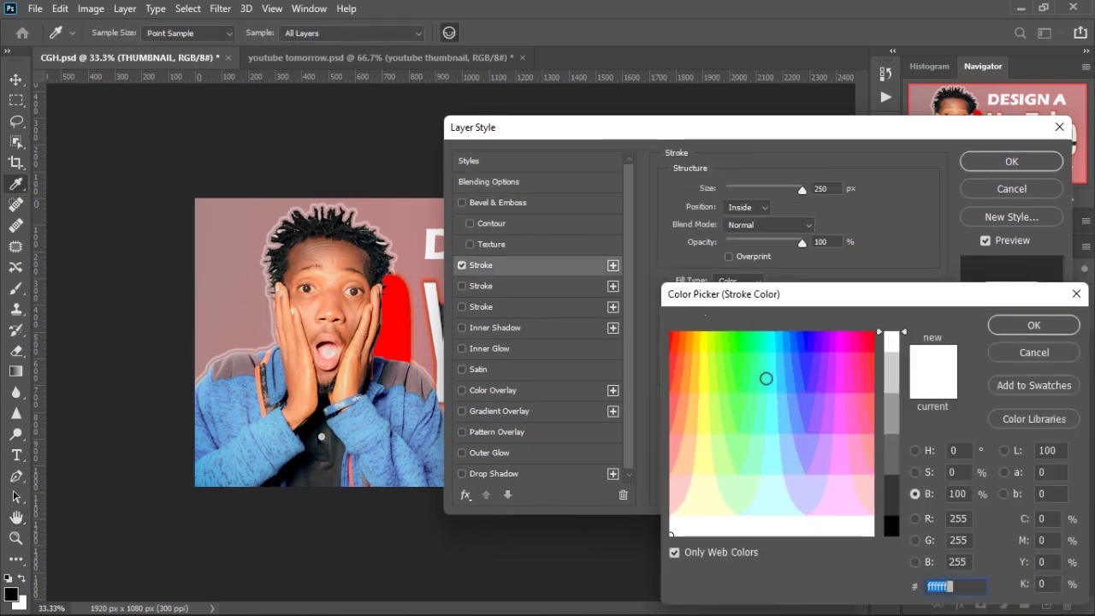
click(872, 336)
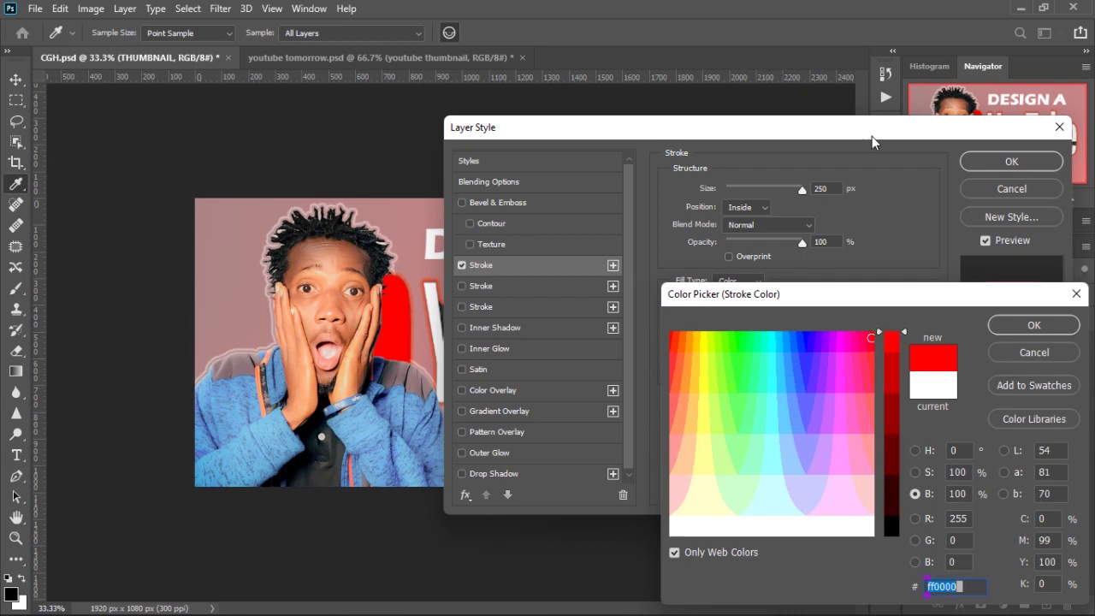
click(1031, 325)
drag(763, 133, 895, 38)
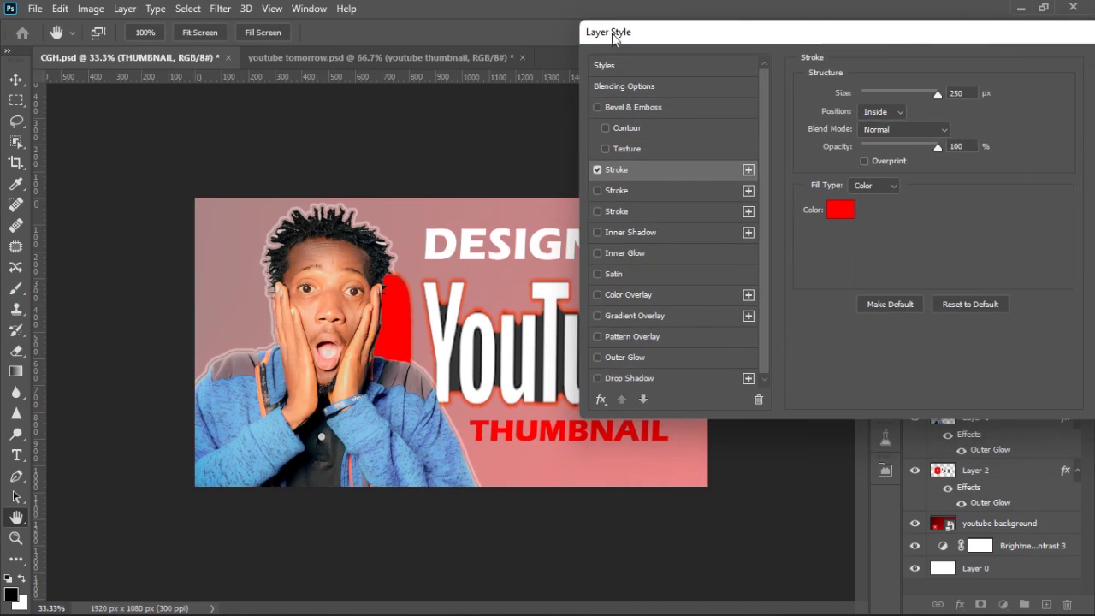
drag(691, 33, 782, 27)
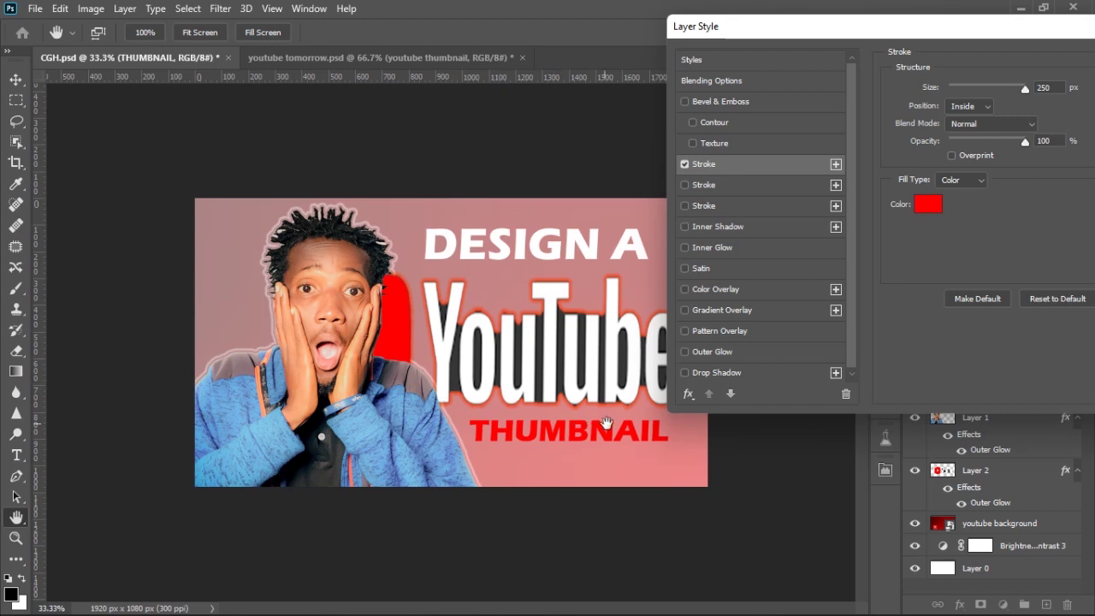
Enable an outer glow on the "THUMBNAIL" text and set its colour to white (ffffff).
click(716, 352)
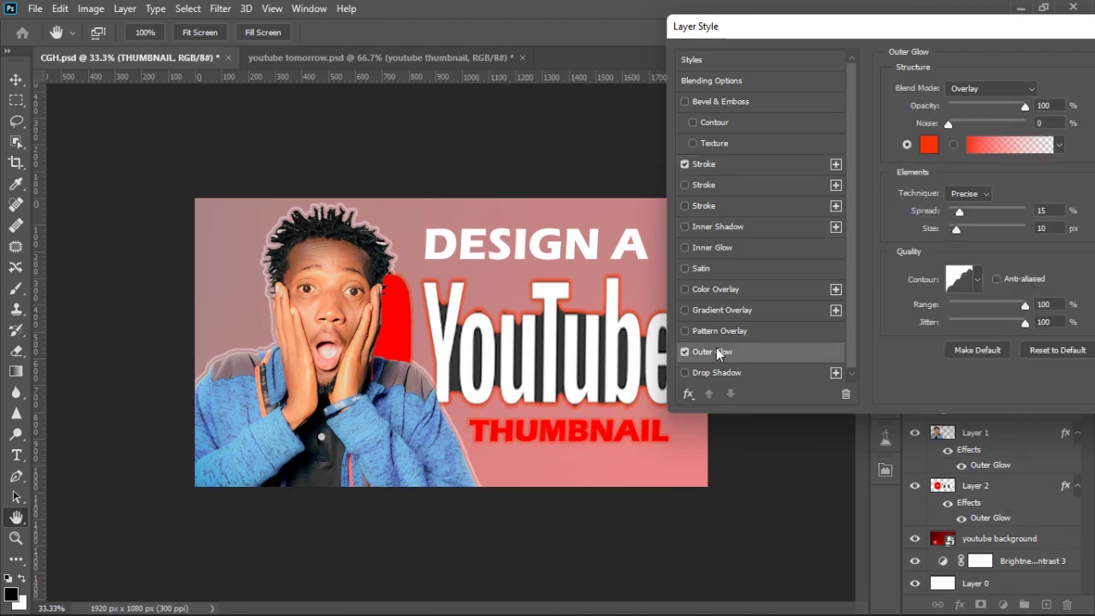
click(930, 146)
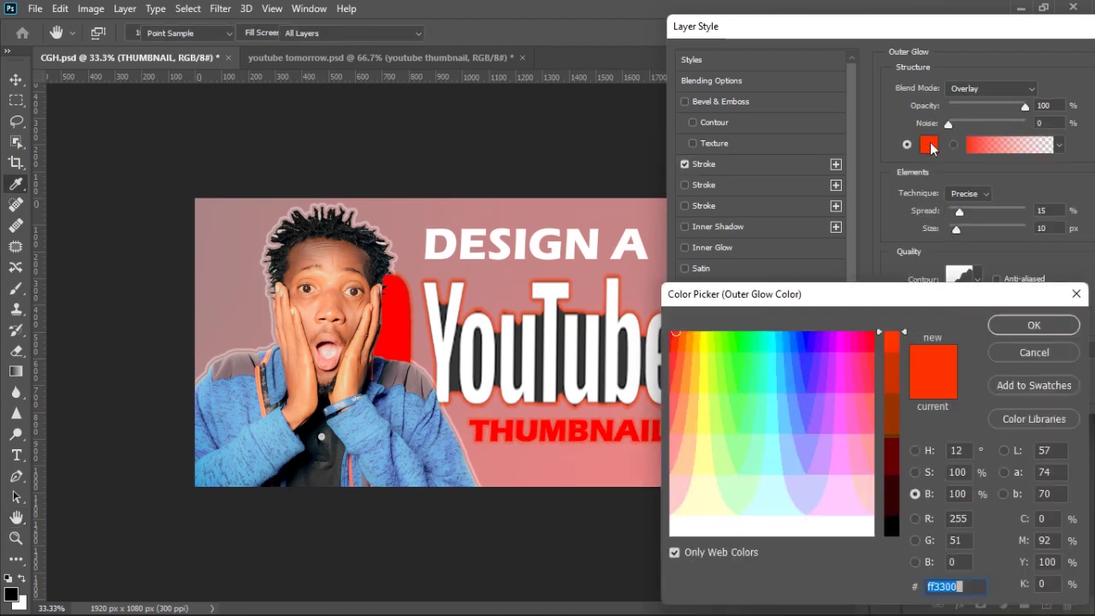
click(795, 527)
click(929, 586)
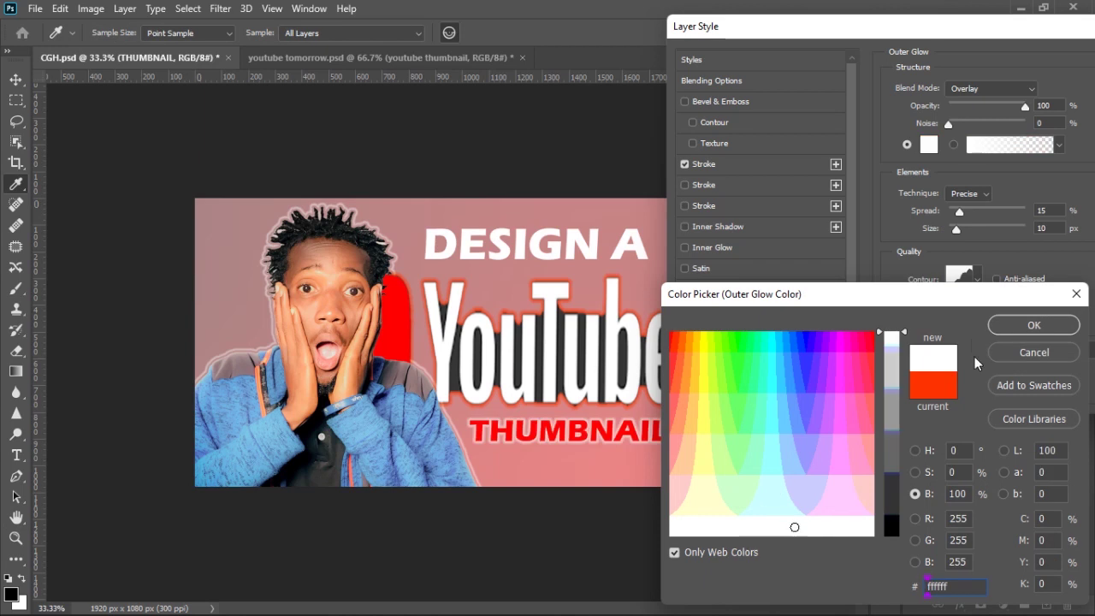
click(1033, 328)
Try the sawtooth and ring-shaped contours on the text's outer glow, then reselect the rounded-steps contour.
click(979, 280)
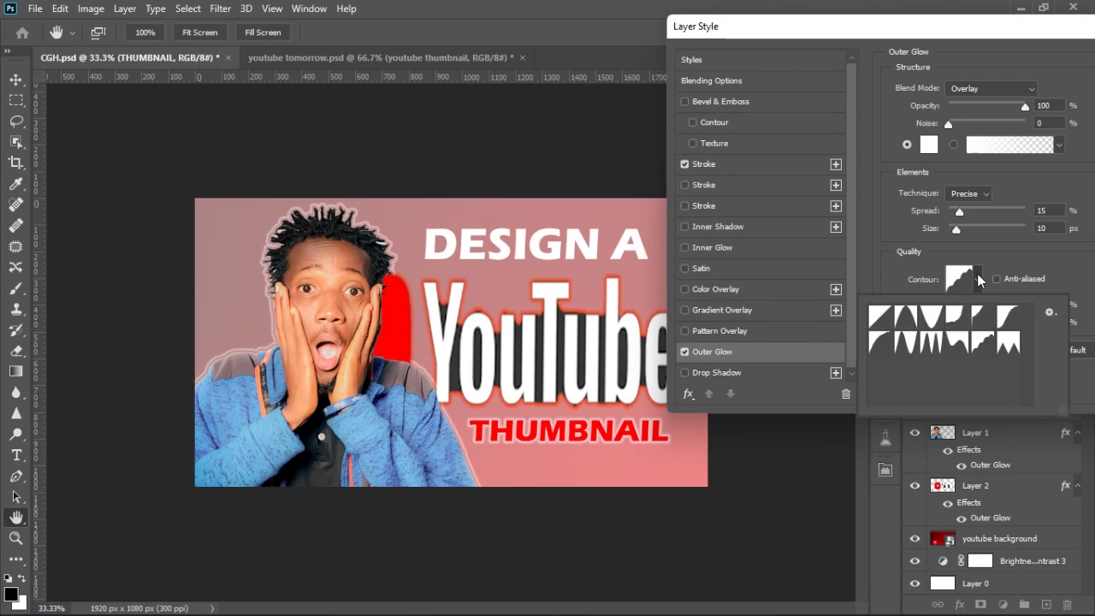
click(1008, 342)
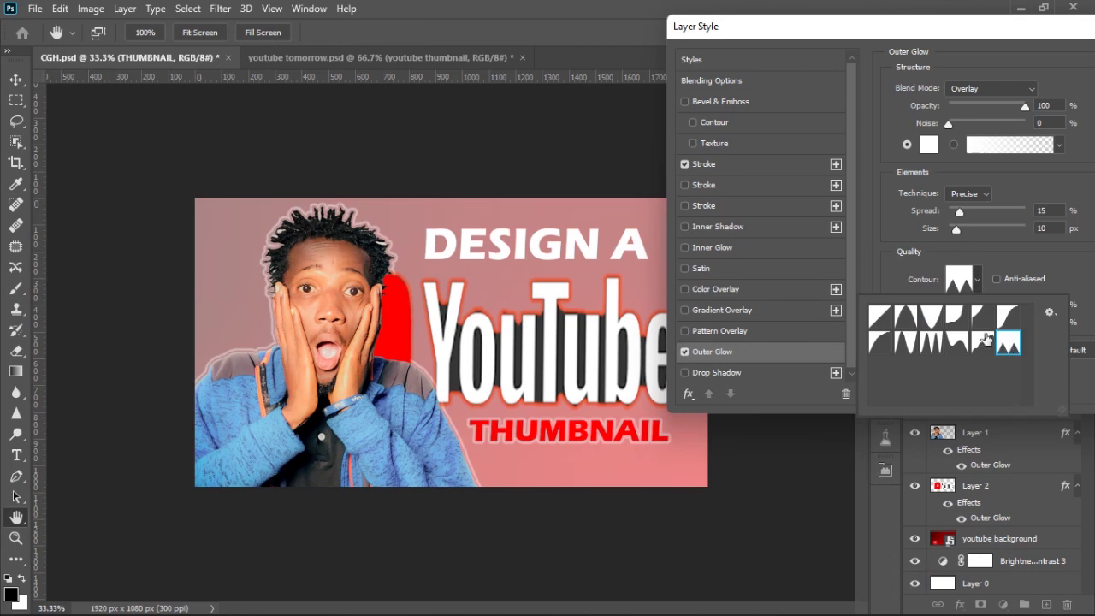
click(986, 341)
click(932, 344)
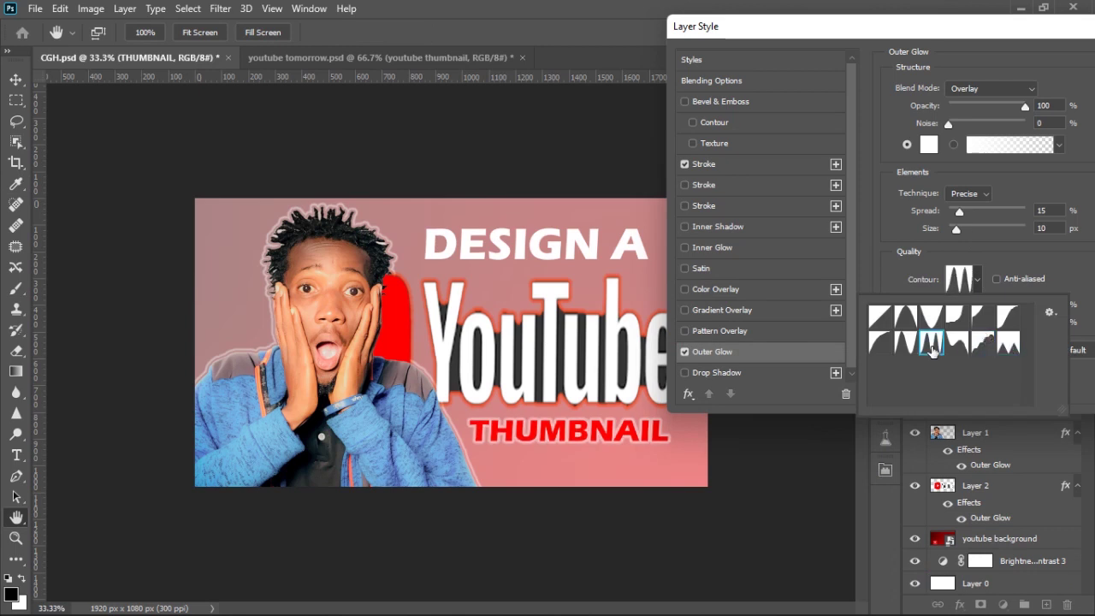
click(909, 343)
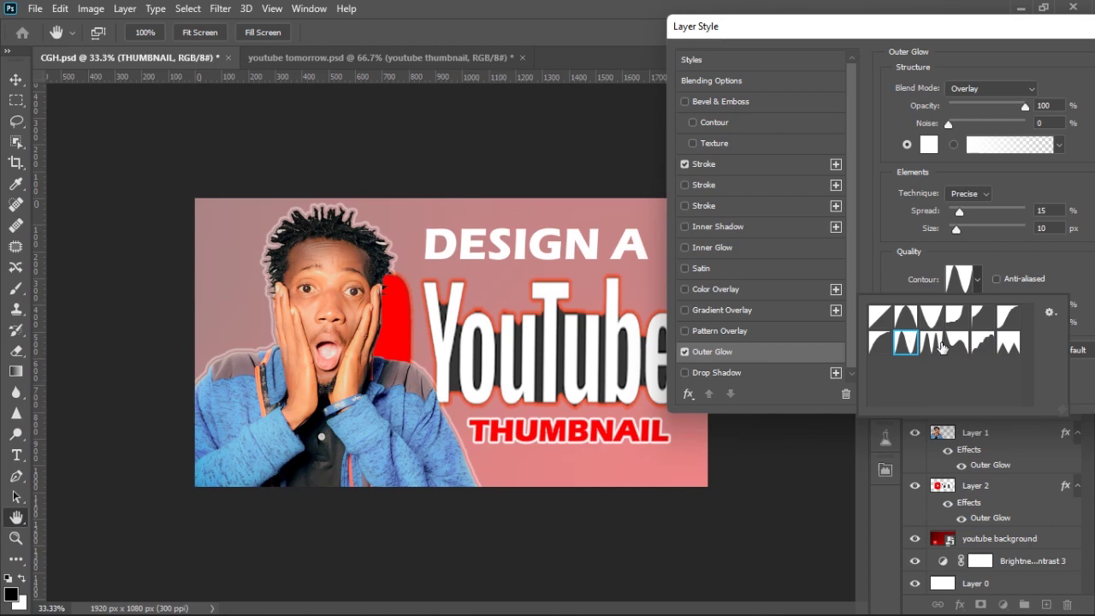
click(982, 342)
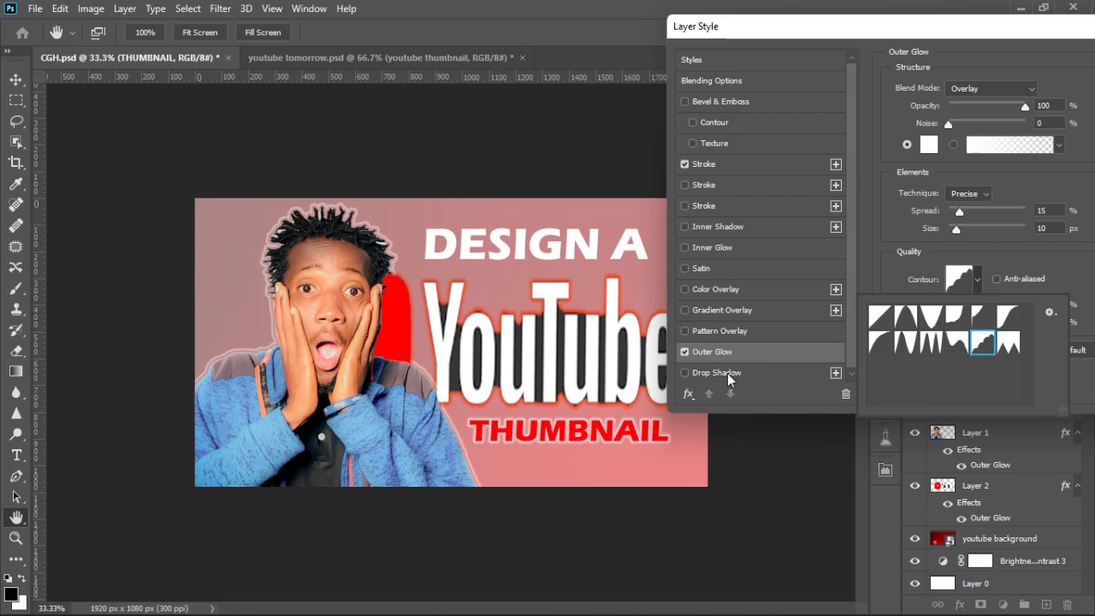
Enable a drop shadow on the "THUMBNAIL" text and set its colour to black (000000).
click(717, 373)
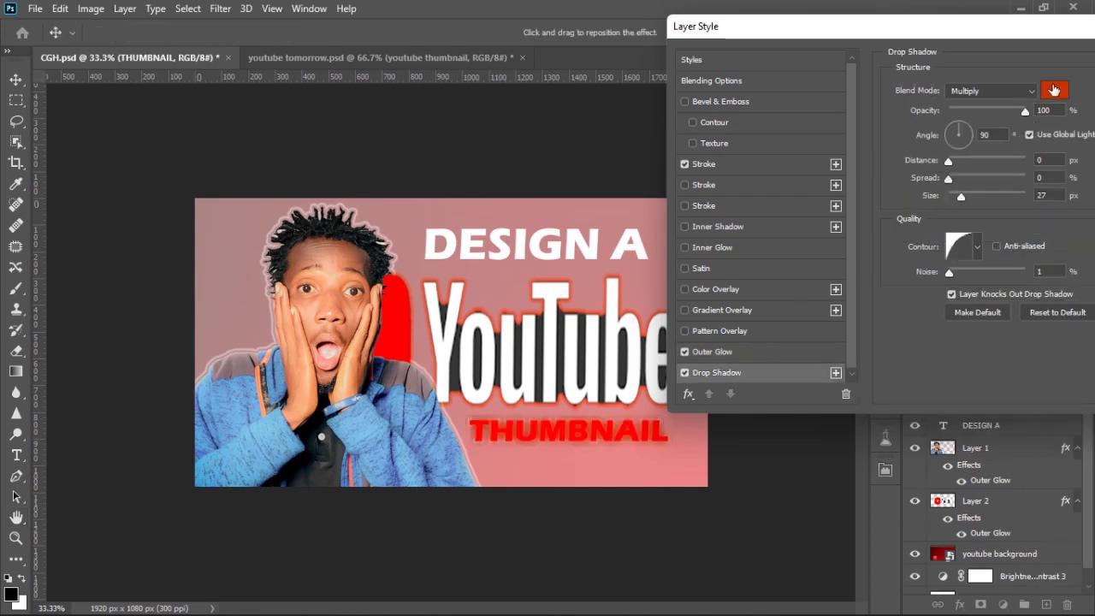
click(1058, 91)
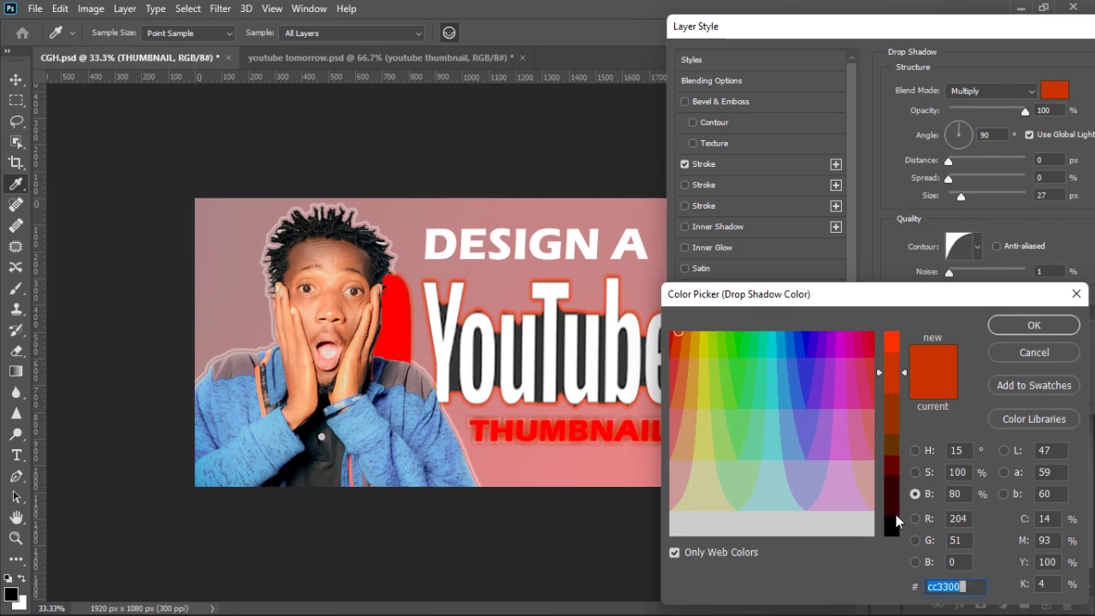
click(888, 526)
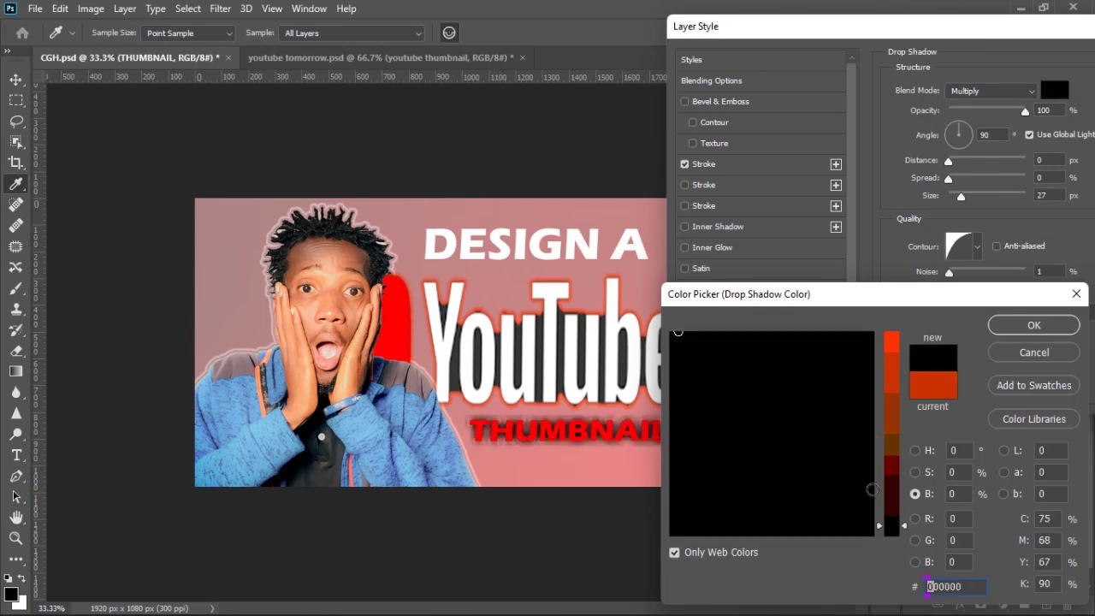
click(1014, 331)
Try several contours on the "THUMBNAIL" text's drop shadow and settle on the wavy descending-slope contour.
click(977, 250)
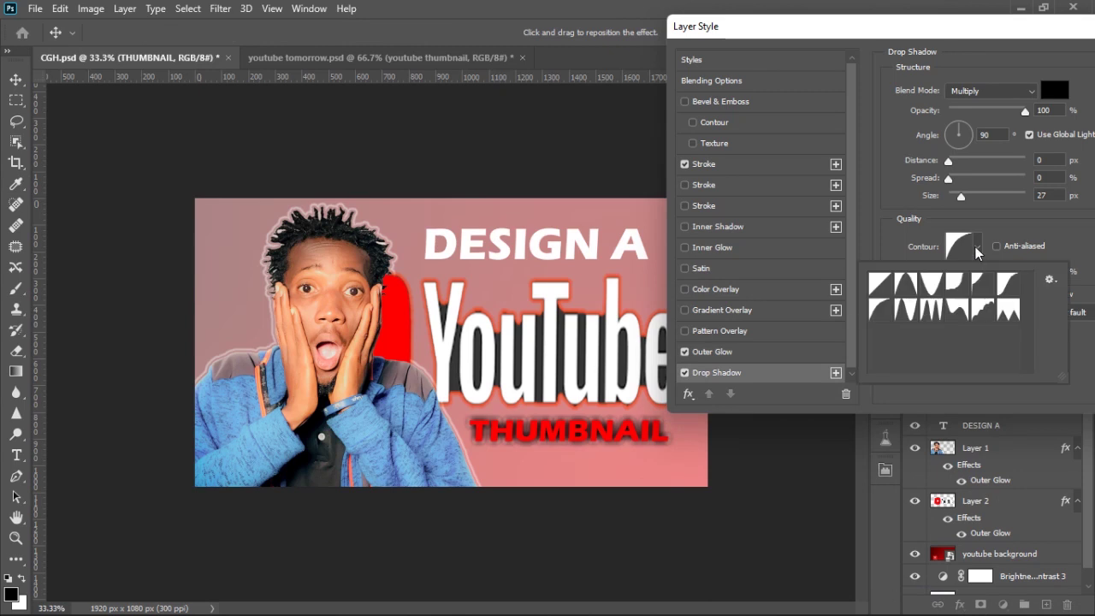
click(1007, 311)
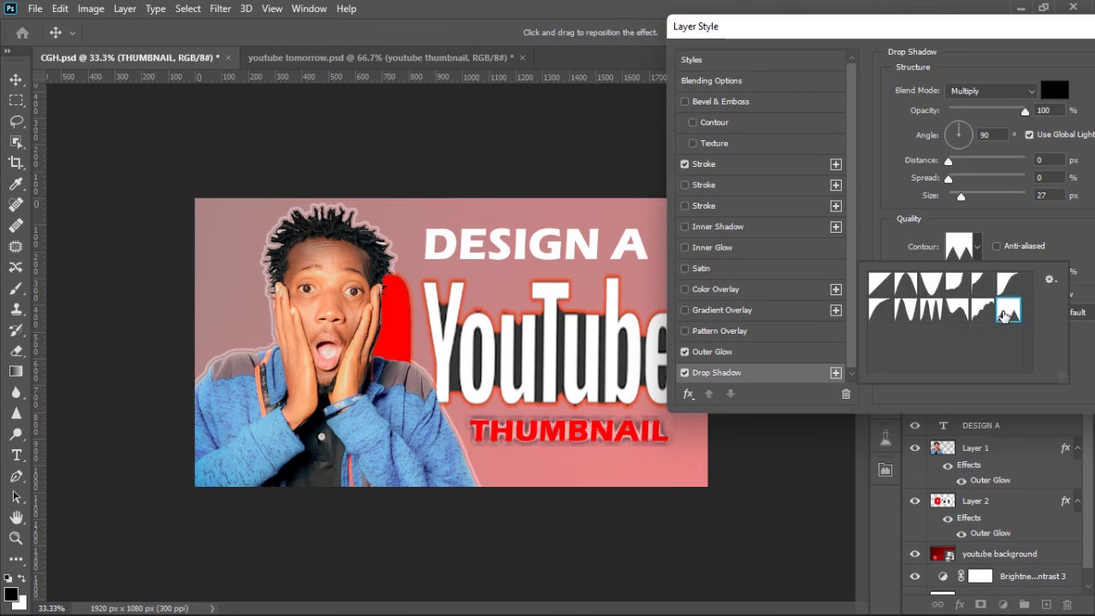
click(958, 309)
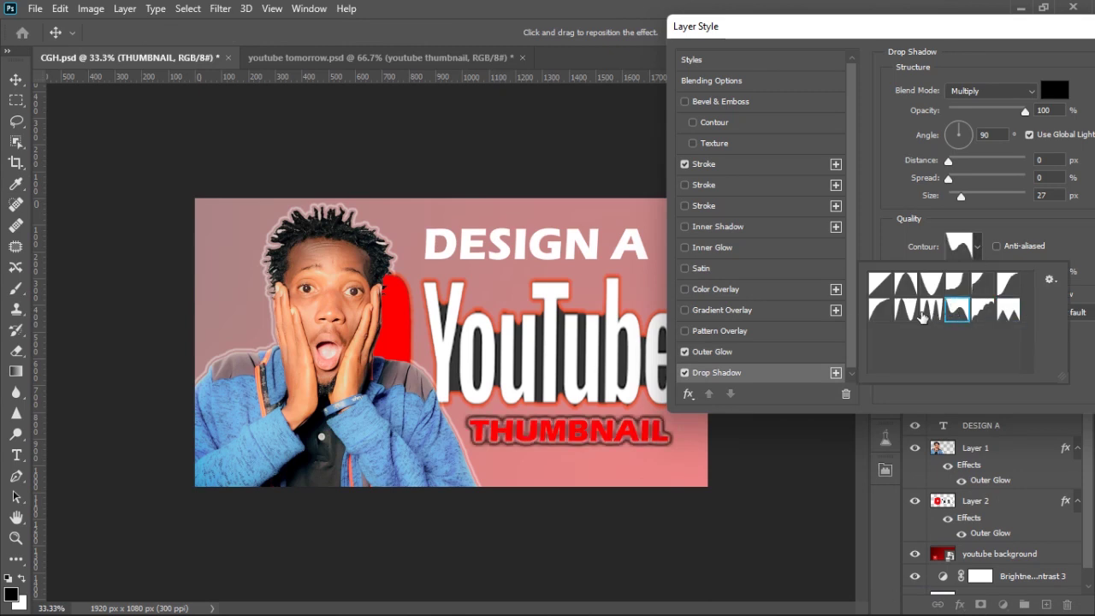
click(923, 315)
click(952, 310)
Set the drop shadow's size to 4 px, apply the layer style and deselect the text.
drag(964, 200, 953, 201)
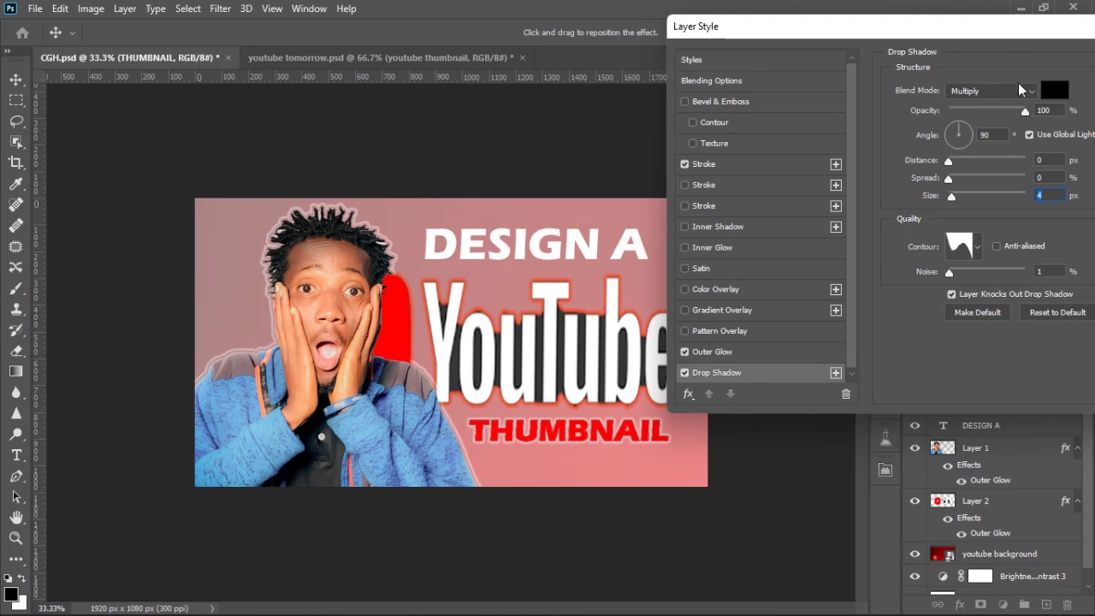
drag(1000, 34, 844, 27)
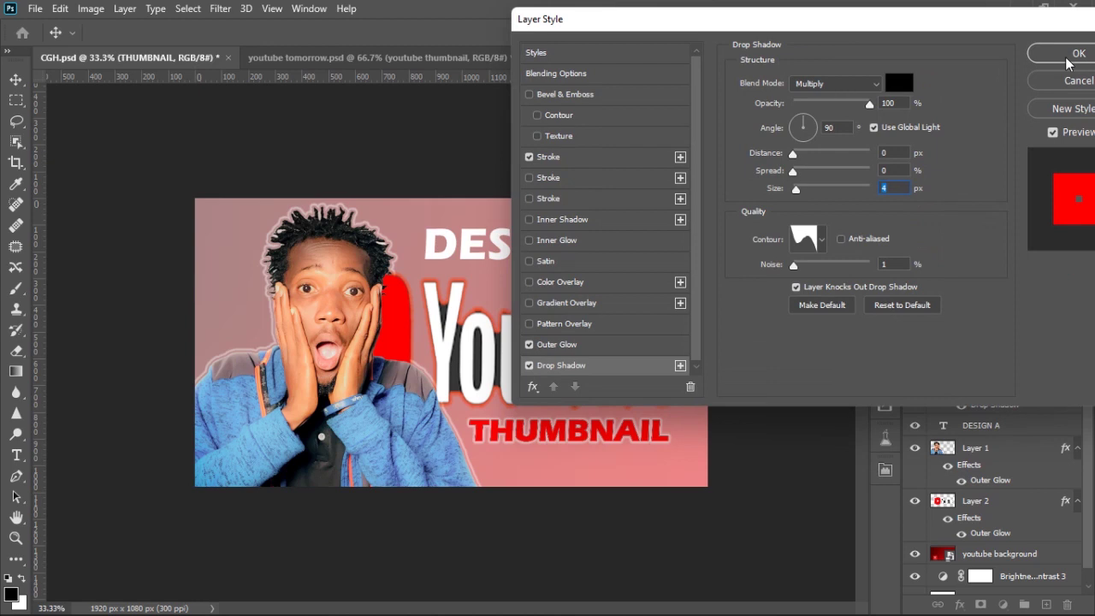
click(1071, 54)
click(758, 280)
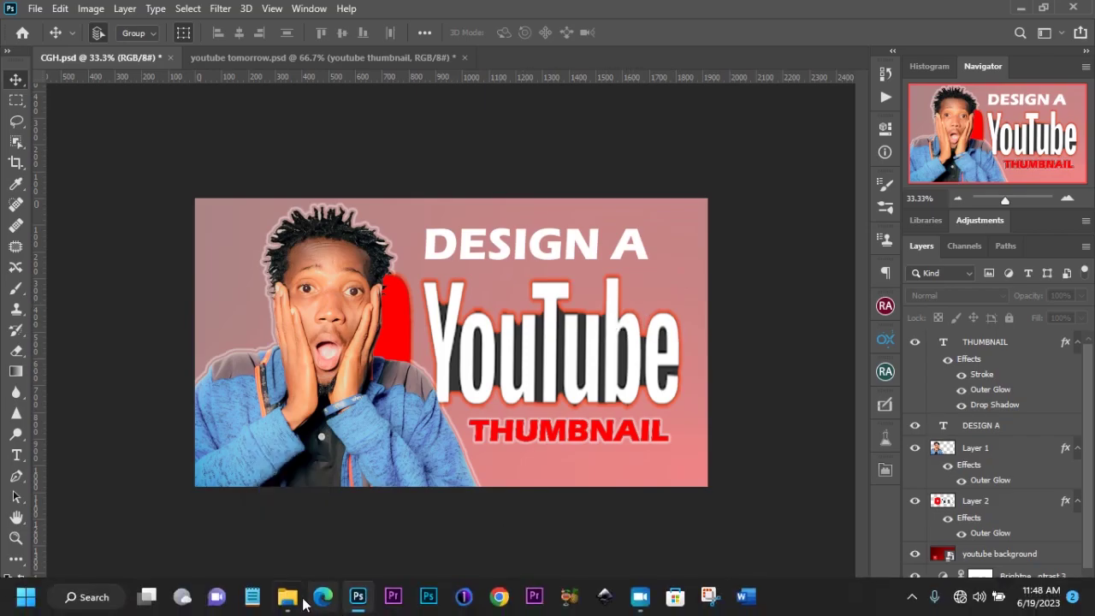
Place the Photoshop logo image "download (2)" from the Downloads folder into the thumbnail.
mouse_move(282, 603)
click(287, 537)
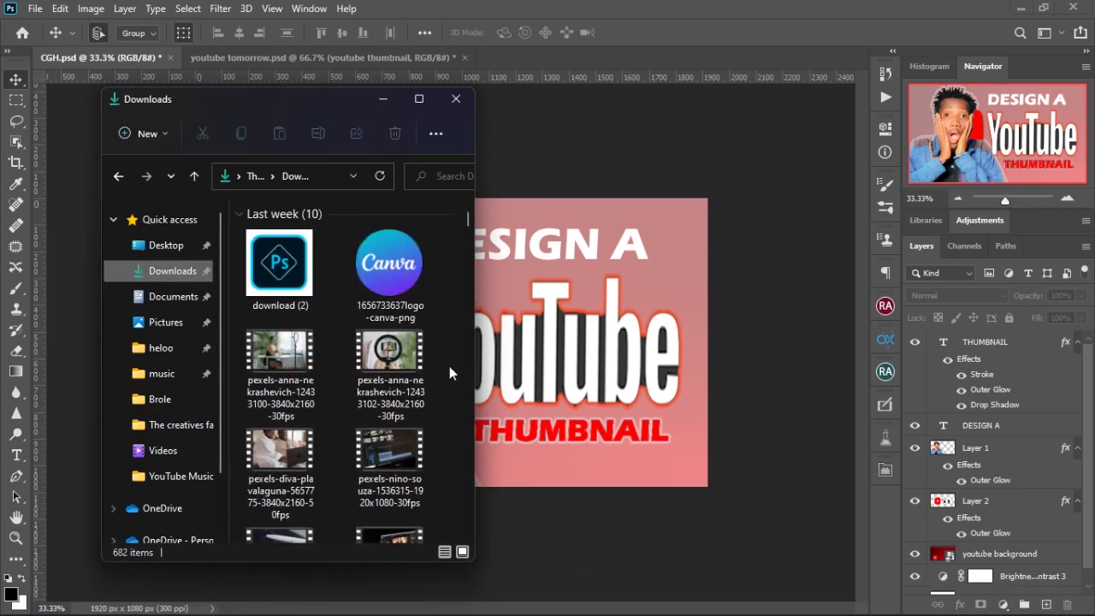
click(448, 371)
drag(286, 265, 644, 277)
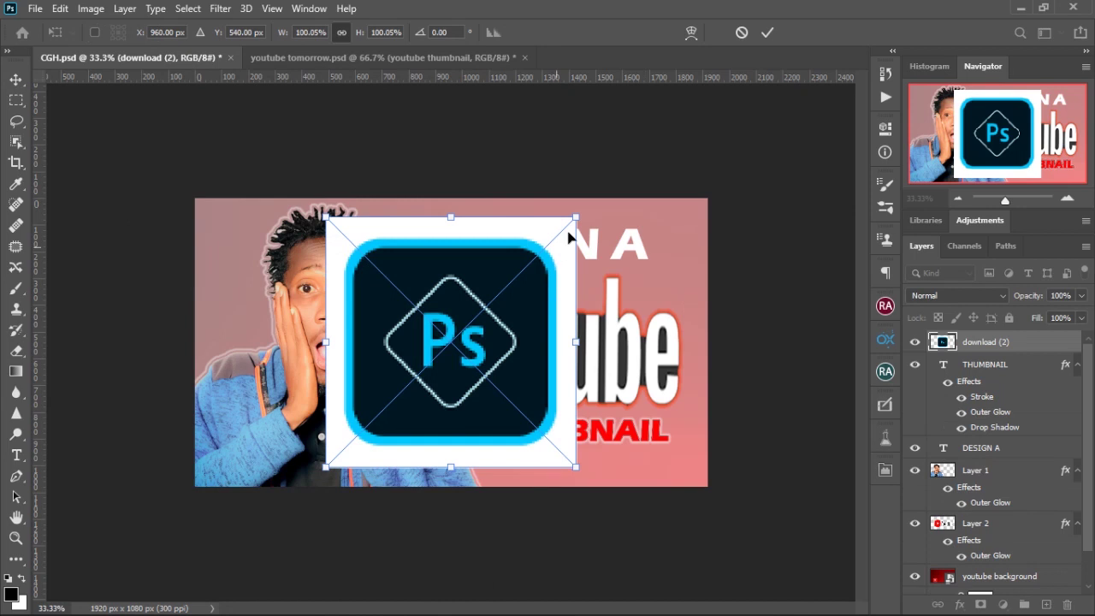
Scale the Photoshop logo to about 23% and move it to the thumbnail's lower-right corner.
drag(578, 217, 412, 375)
drag(388, 448, 422, 465)
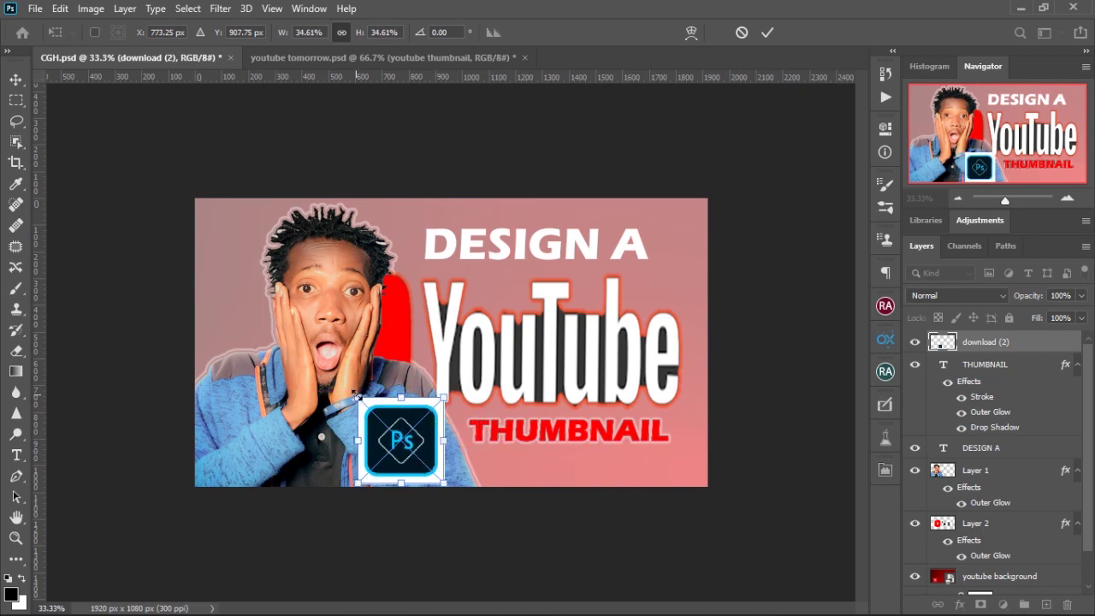
drag(357, 395, 387, 427)
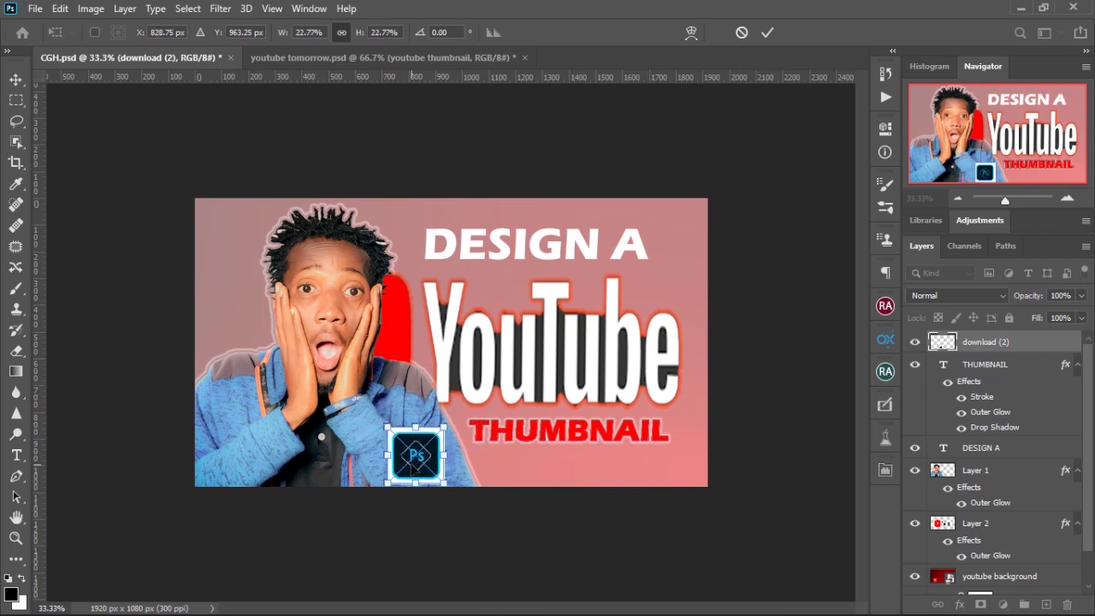
drag(417, 466, 679, 459)
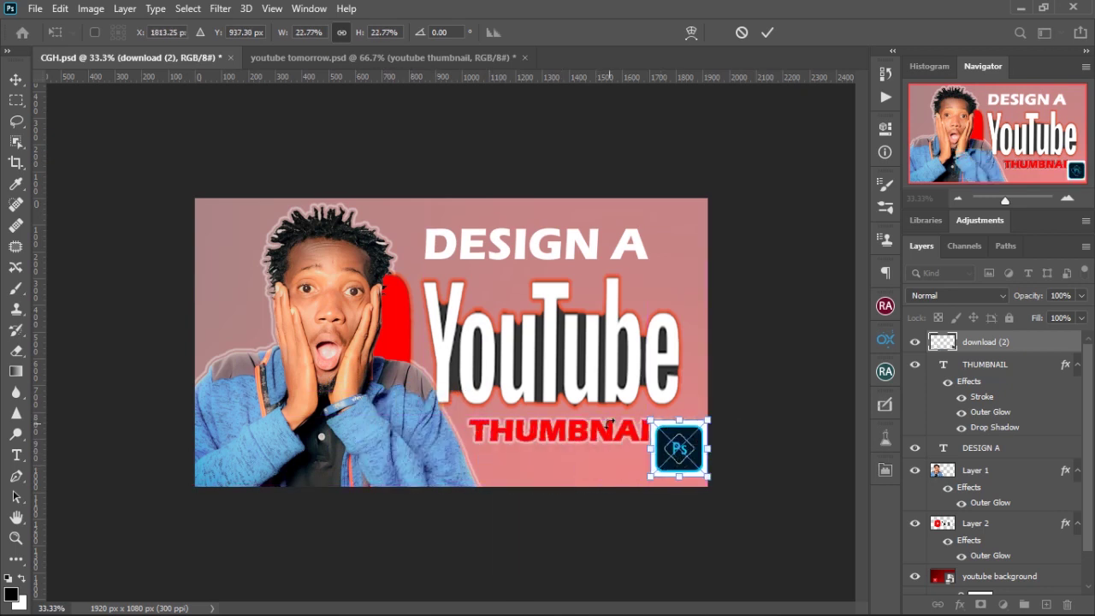
Align the "THUMBNAIL" text with the left edge of the YouTube wordmark and fit the Photoshop logo beside it at about 18% scale.
drag(597, 432, 534, 438)
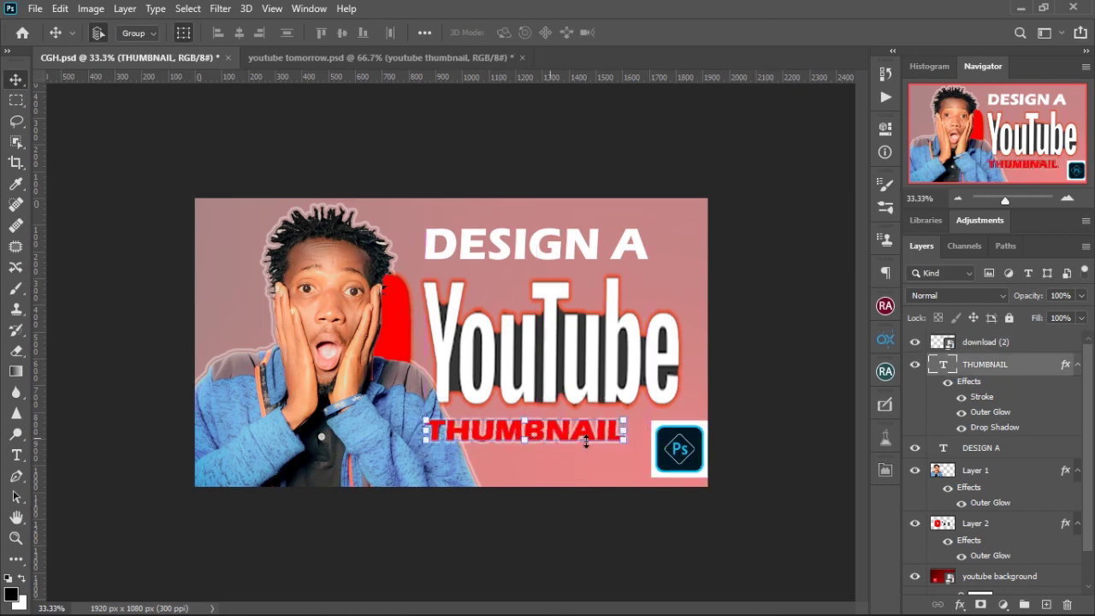
drag(679, 467, 666, 461)
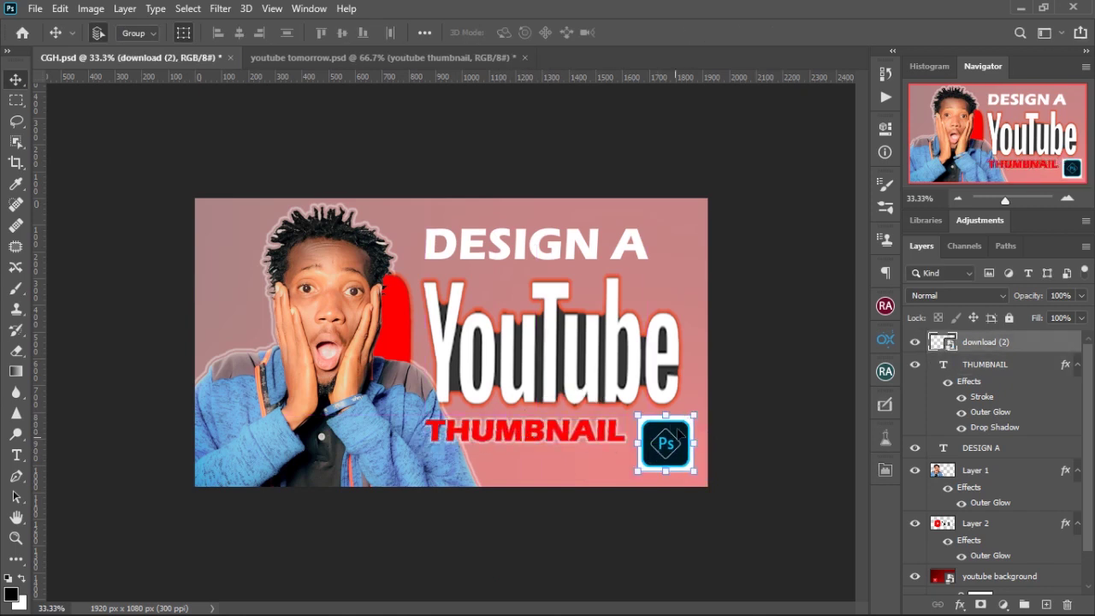
drag(694, 417, 660, 454)
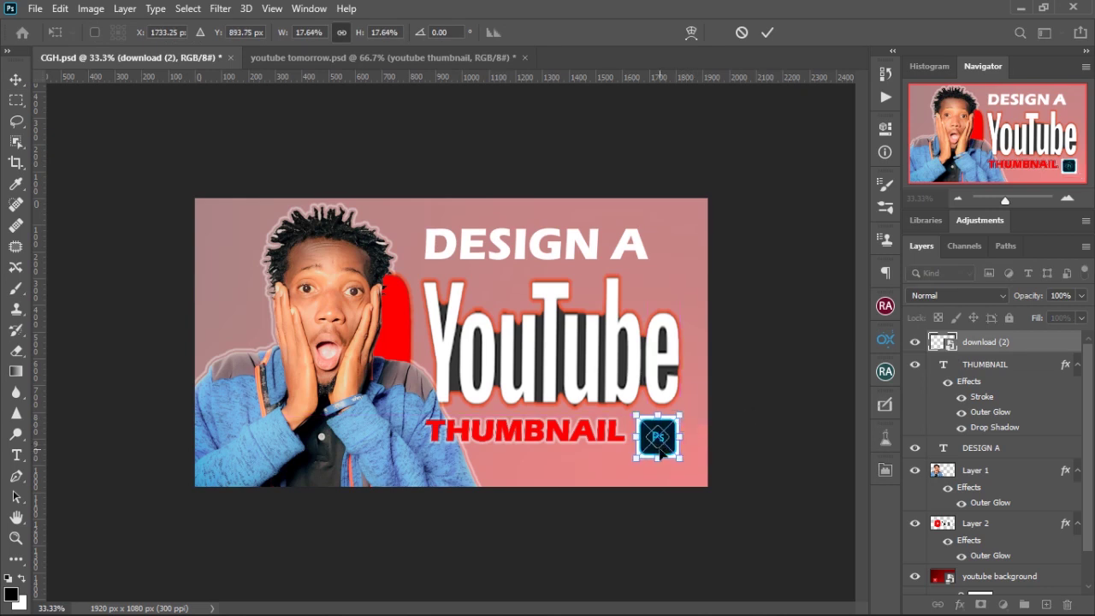
key(Return)
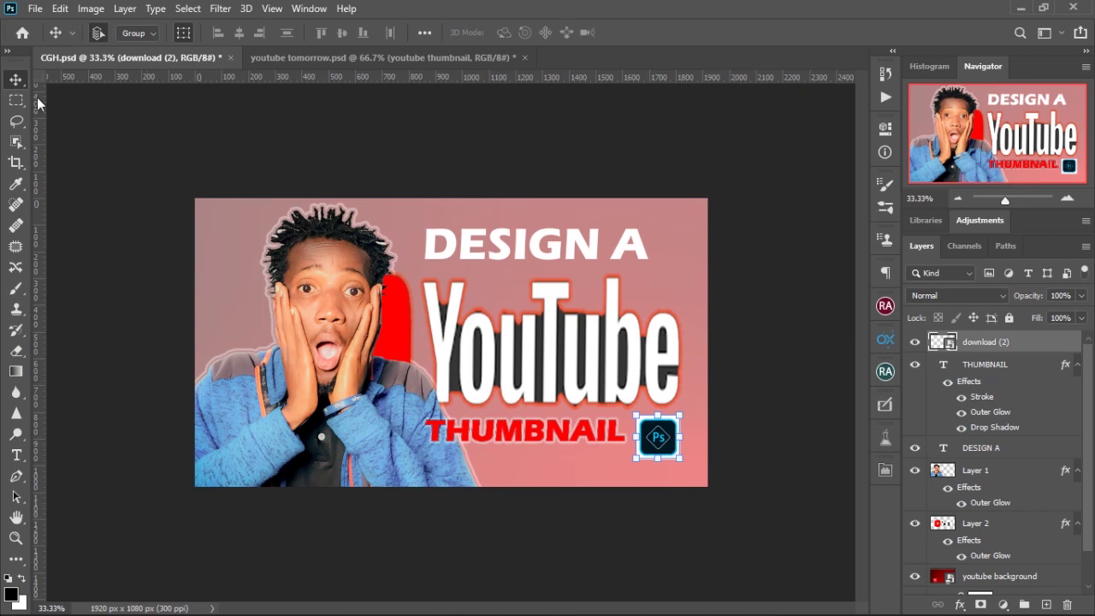
Move the "THUMBNAIL" text slightly down to line up with the Photoshop logo and deselect it.
click(179, 220)
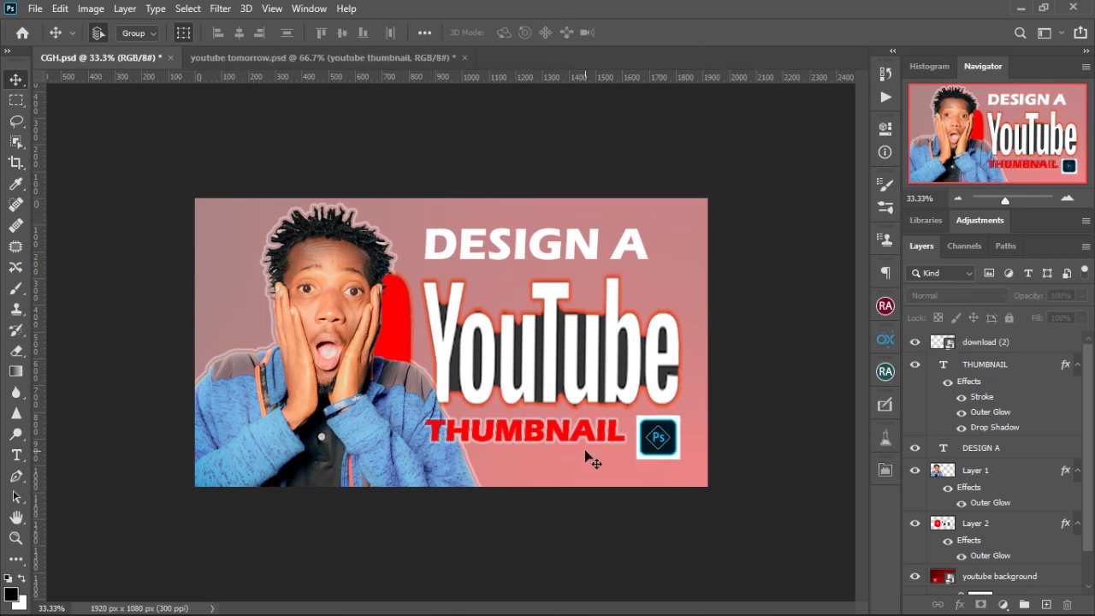
drag(568, 439, 565, 443)
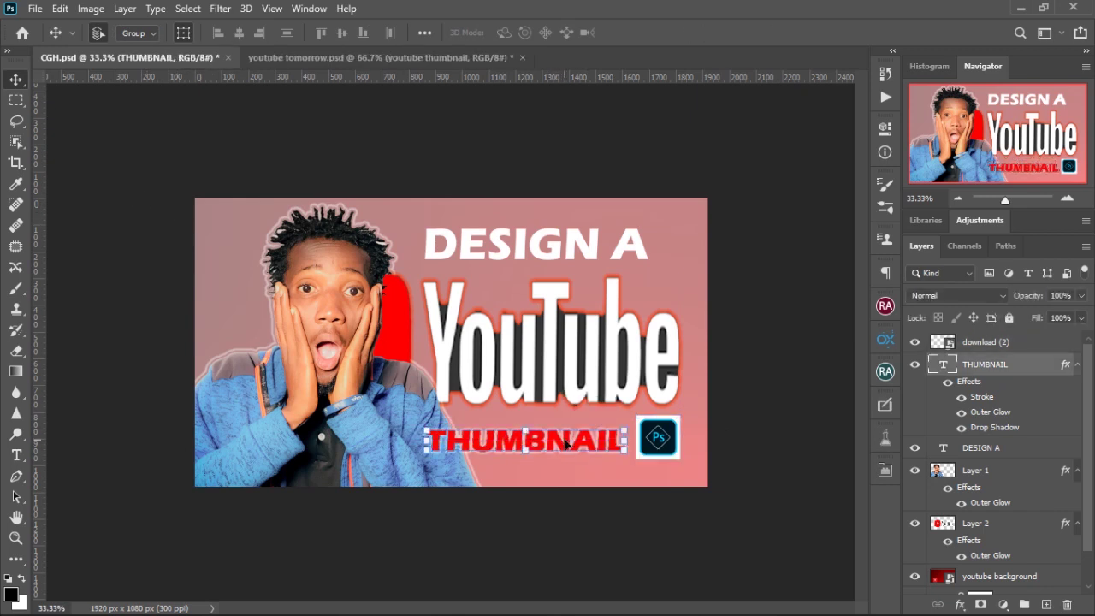
click(160, 277)
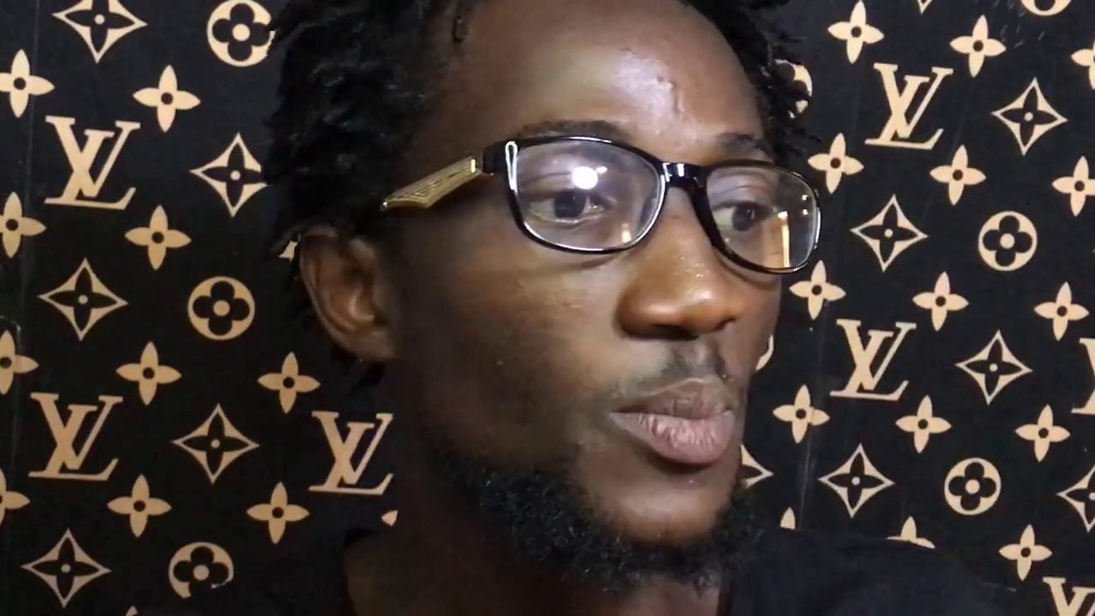